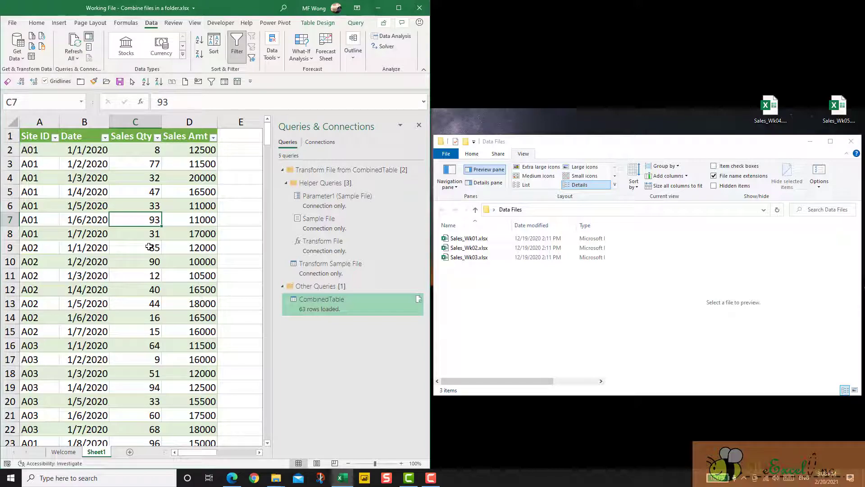
Review the dates listed in the Date column's filter, down to the last day, leaving the filter unchanged
left_click(98, 162)
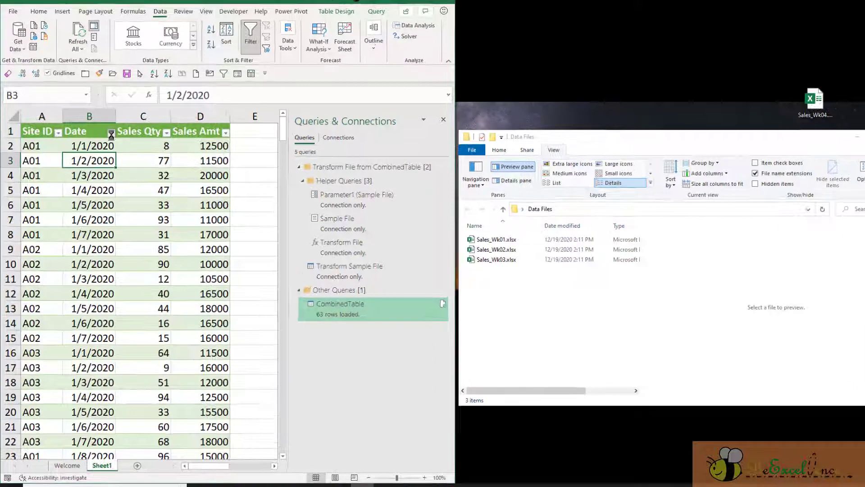
left_click(104, 137)
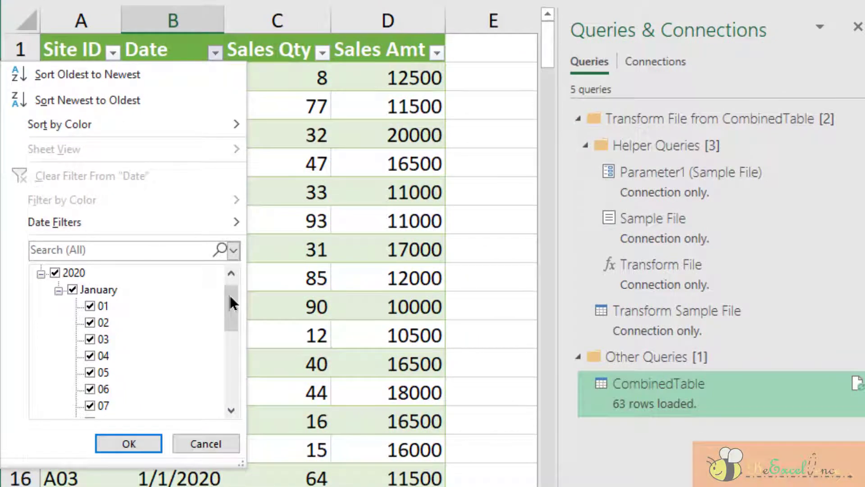
left_click_drag(230, 297, 231, 394)
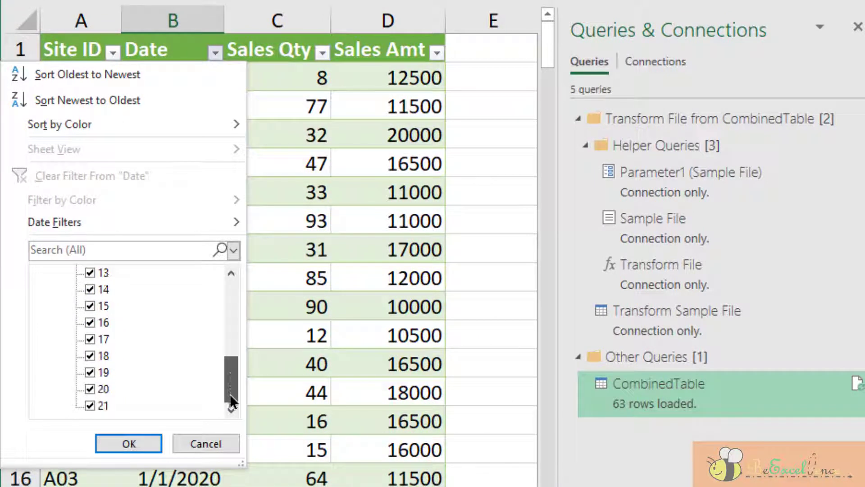
left_click(129, 439)
left_click(414, 335)
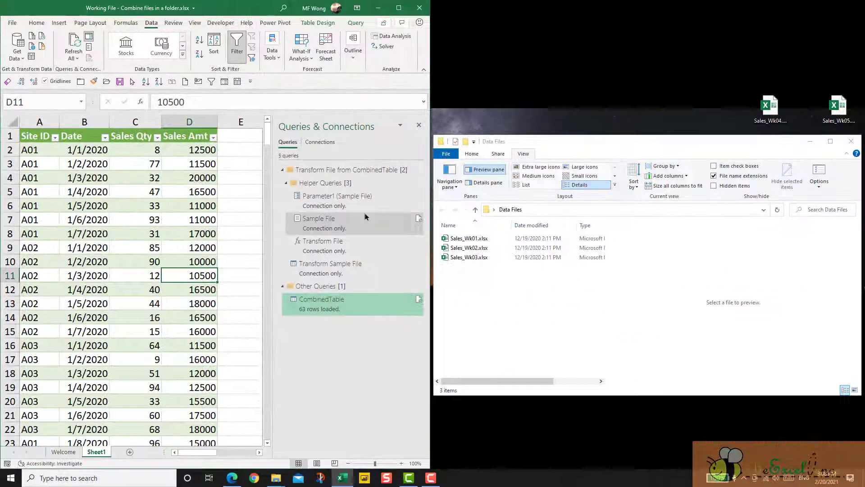
Move Sales_Wk04.xlsx from the desktop into the Data Files folder and refresh the combined table
left_click(769, 107)
left_click_drag(769, 107, 520, 301)
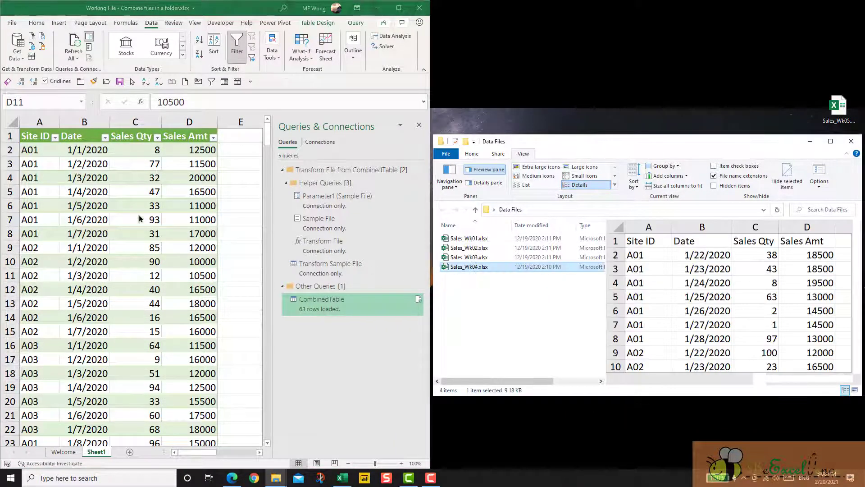
right_click(88, 181)
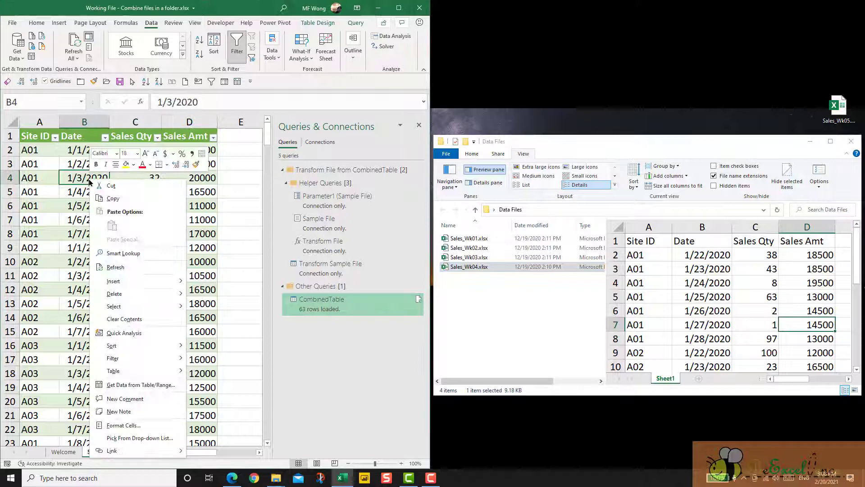
left_click(126, 268)
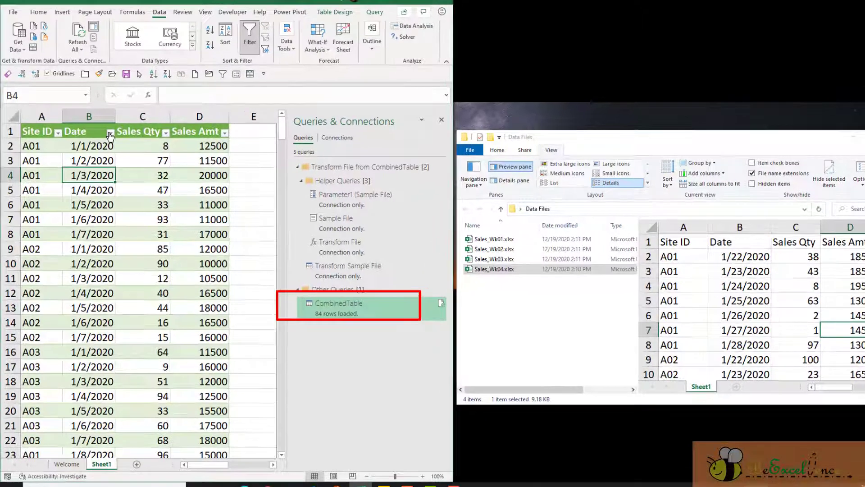
Check the last dates in the refreshed table's Date filter list without filtering anything out
left_click(105, 137)
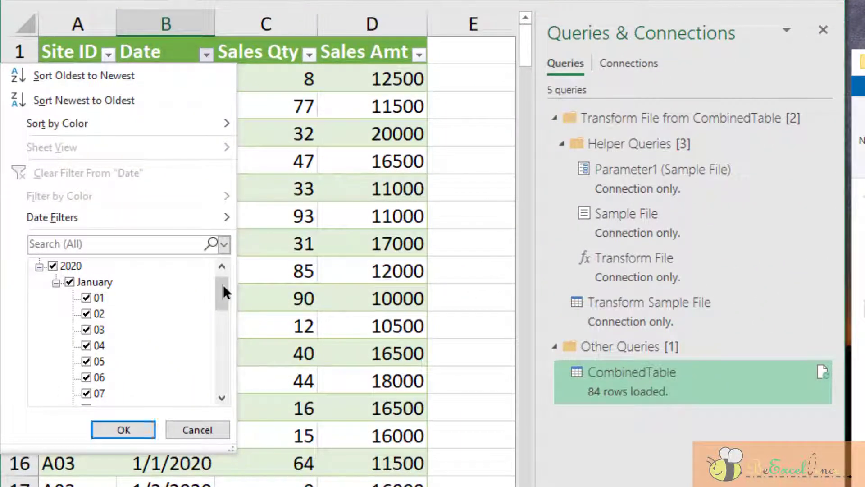
left_click_drag(221, 282, 221, 390)
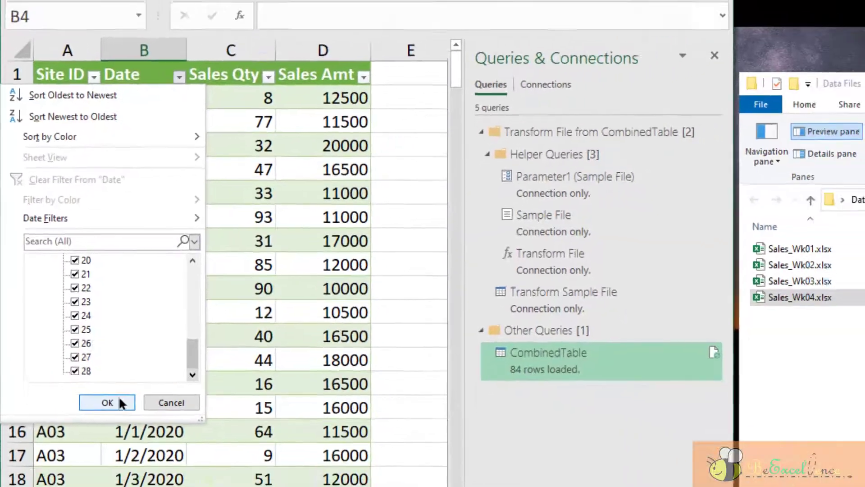
left_click(124, 429)
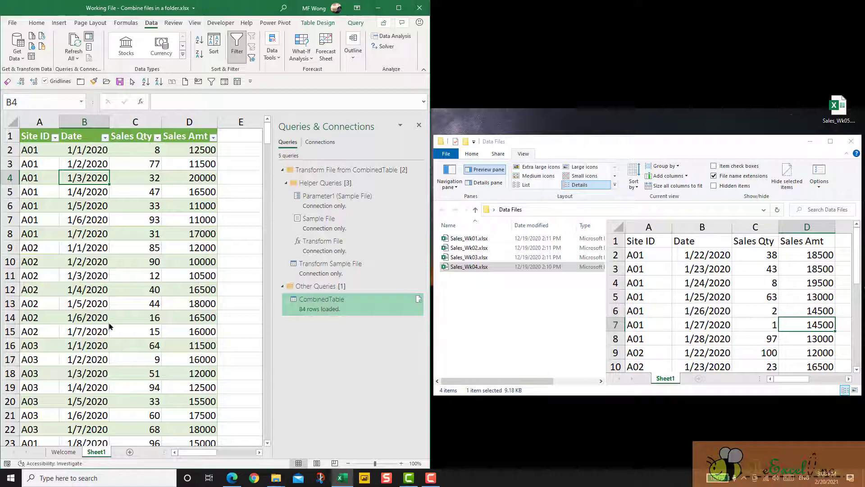
Preview Sales_Wk01.xlsx through Sales_Wk04.xlsx in the Data Files folder and compare their header rows
left_click(536, 322)
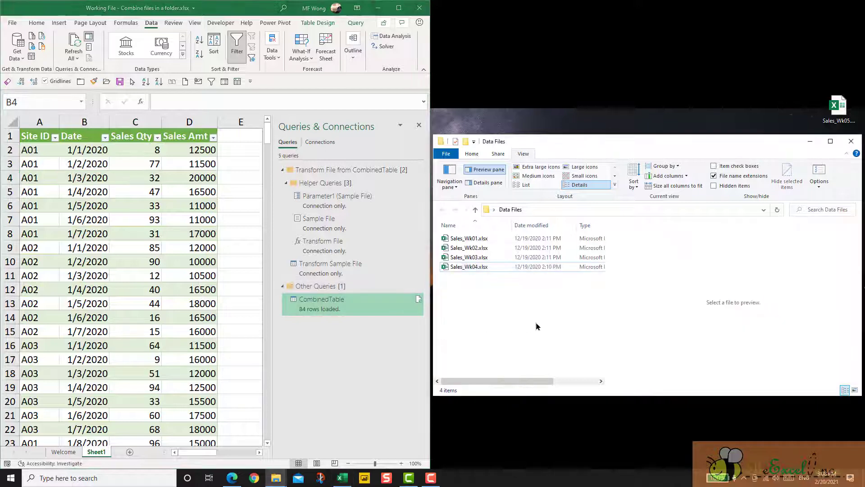
left_click(479, 239)
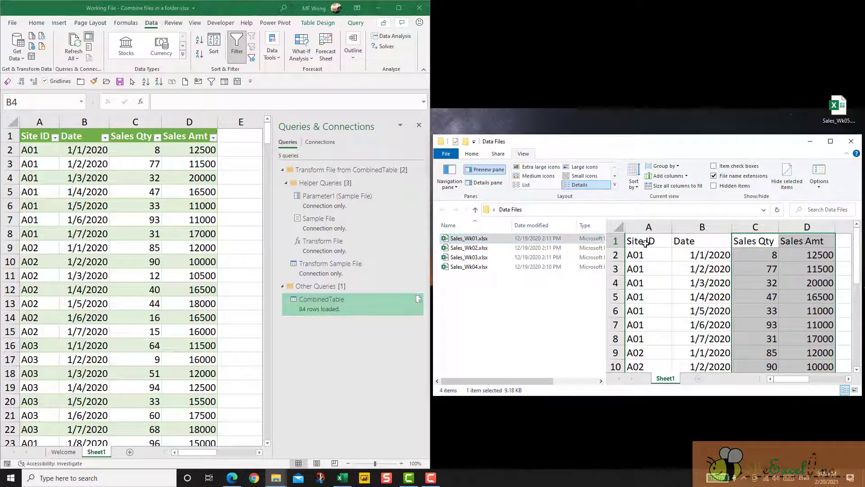
left_click_drag(646, 244, 814, 242)
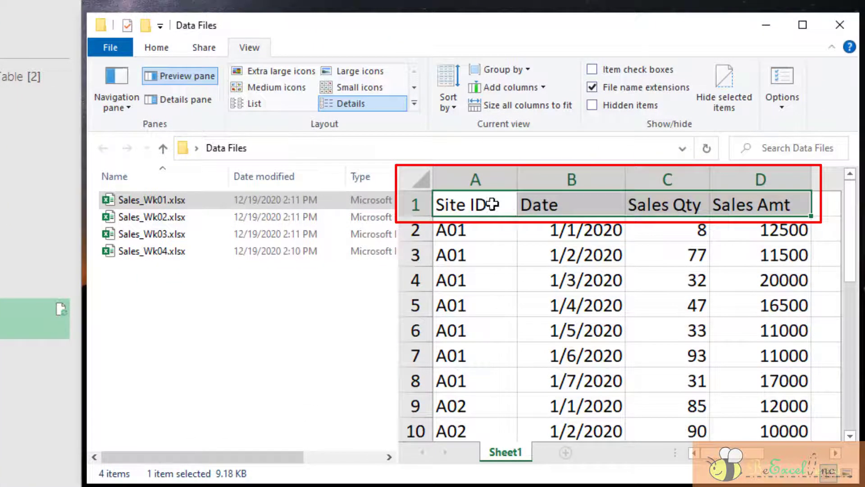
left_click(183, 216)
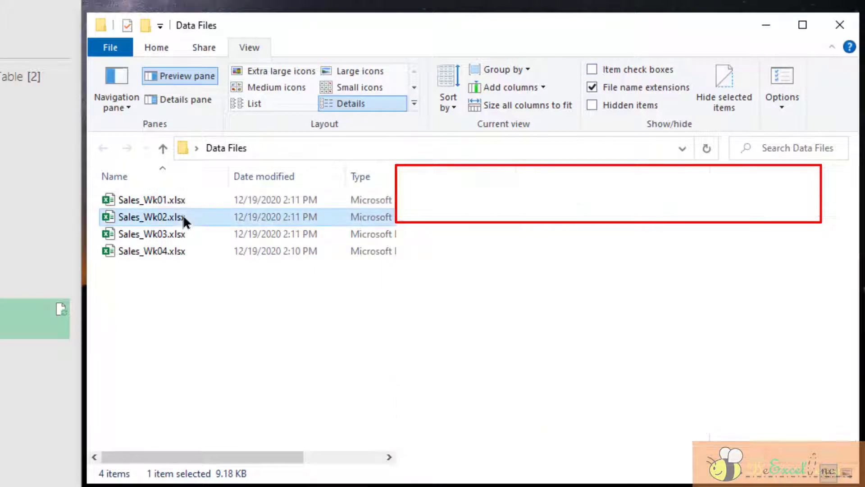
left_click(182, 230)
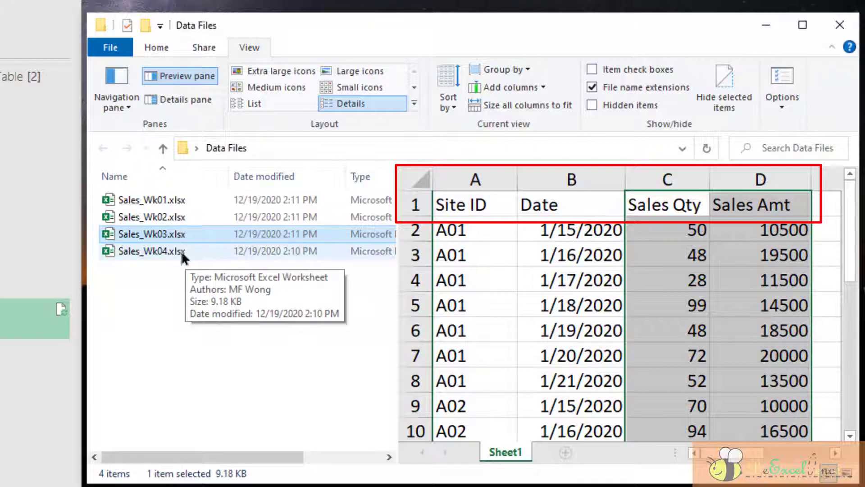
left_click(181, 251)
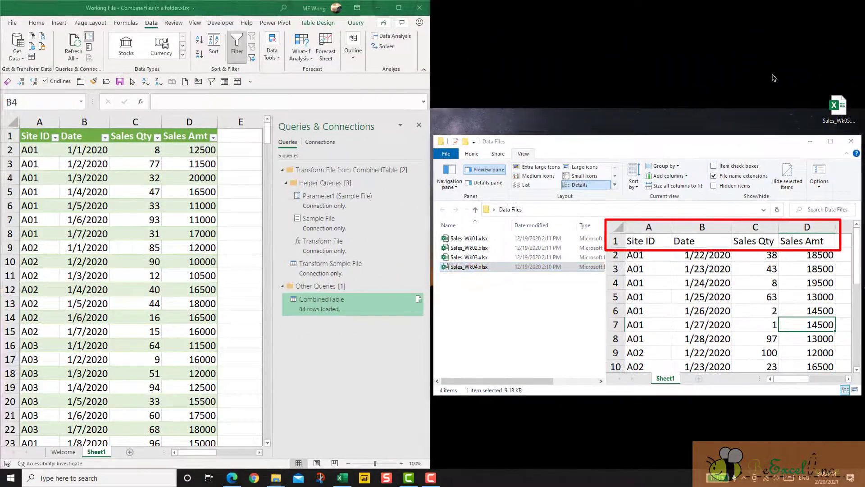
Move Sales_Wk05.xlsx from the desktop into the Data Files folder and refresh the combined table again
left_click(840, 108)
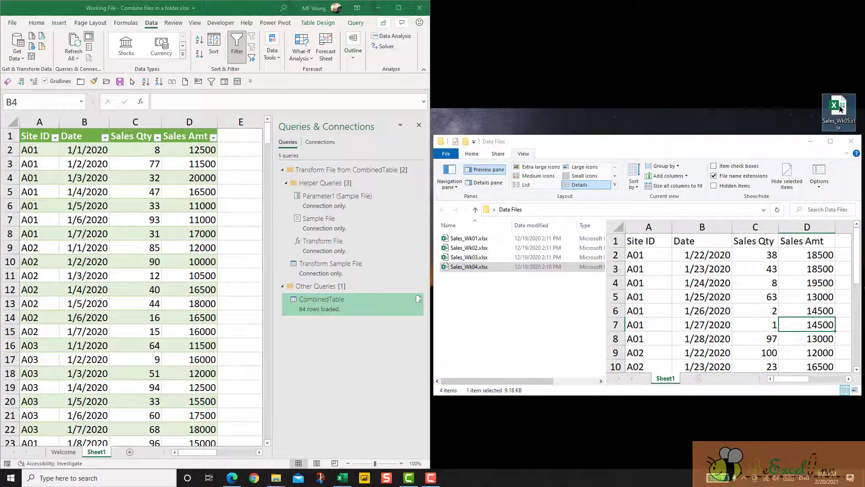
left_click_drag(839, 109, 481, 305)
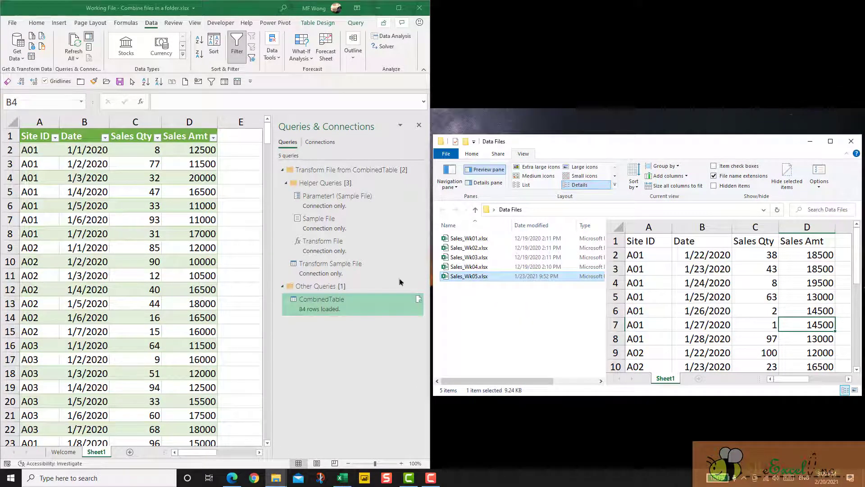
left_click(93, 176)
right_click(93, 177)
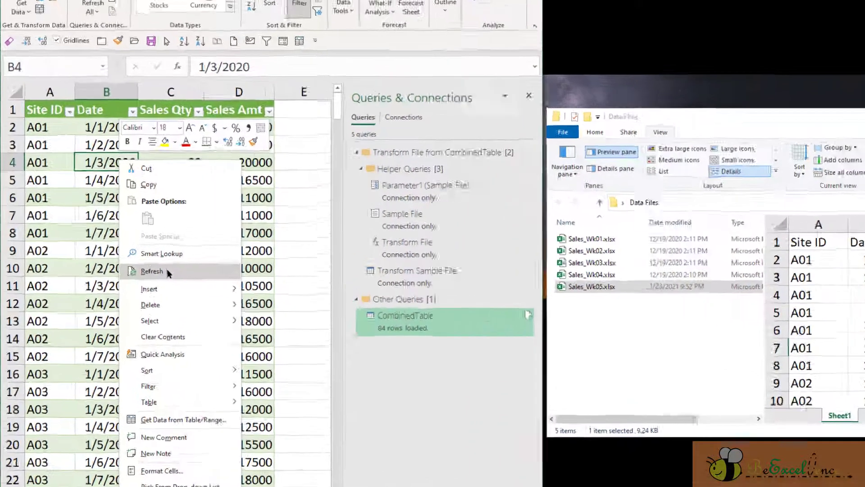
left_click(167, 271)
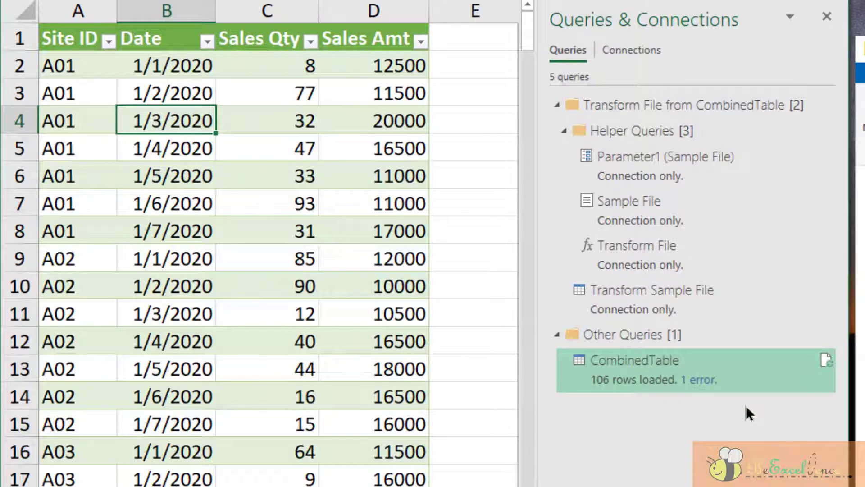
Check the CombinedTable query's load status and inspect the end of the Date column's filter list
mouse_move(746, 407)
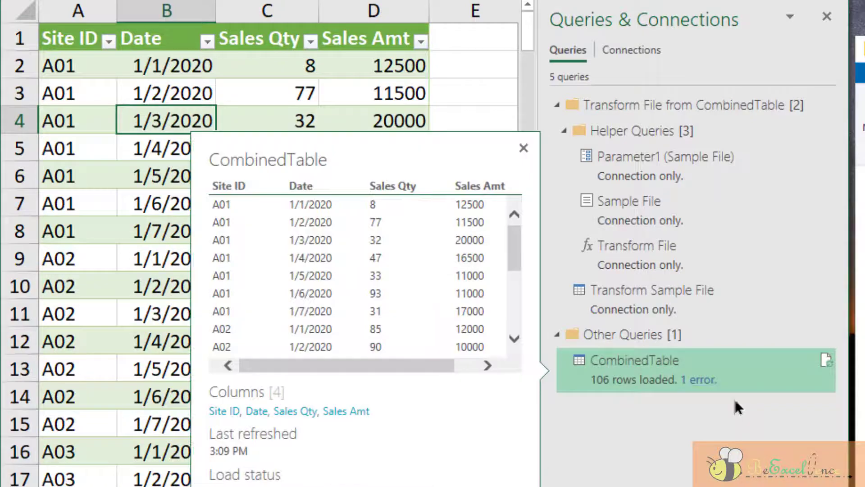
left_click(199, 93)
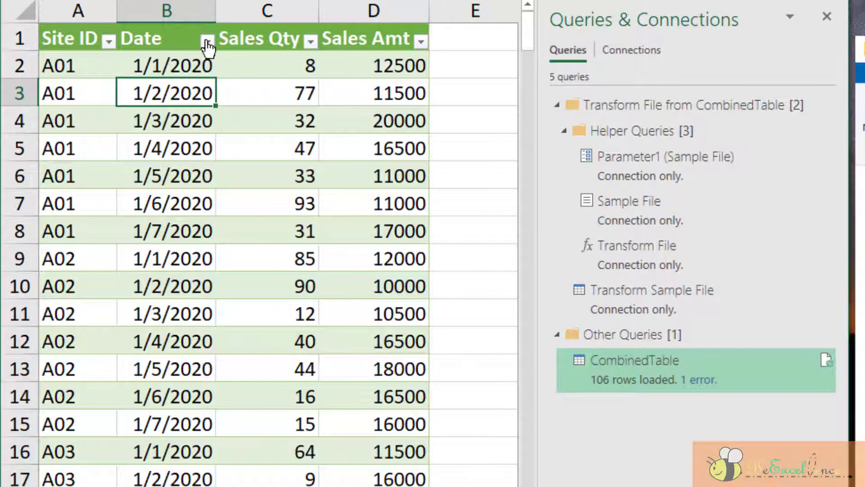
left_click(207, 41)
left_click_drag(223, 273, 218, 375)
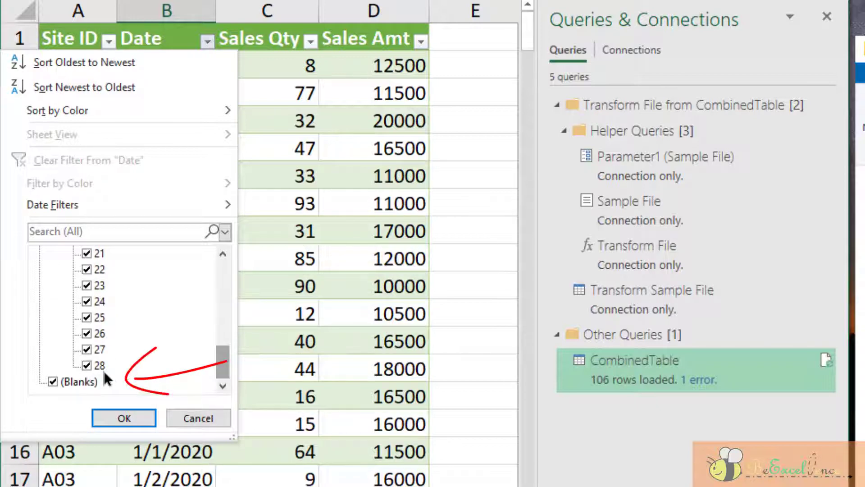
left_click(118, 414)
Examine the newly loaded rows from row 86 down in the Site ID, Date and Sales Qty columns
left_click(251, 400)
scroll(251, 398, "down", 1)
scroll(251, 398, "down", 20)
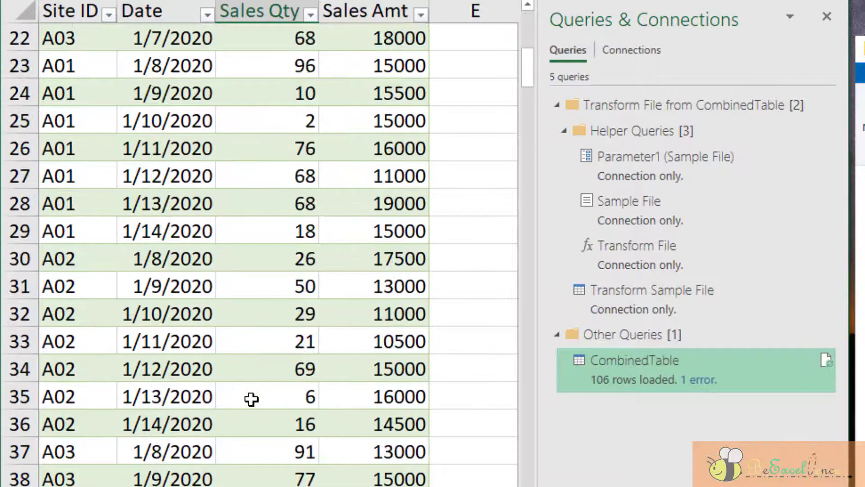
scroll(251, 399, "down", 6)
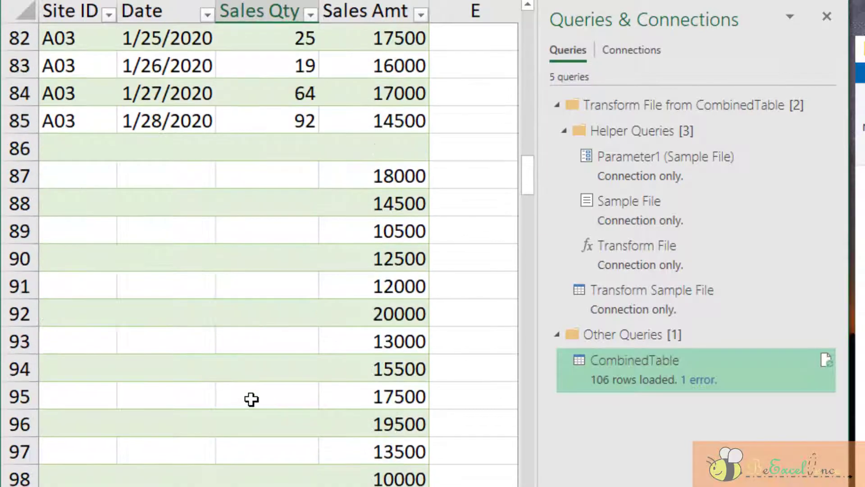
left_click_drag(90, 153, 294, 485)
scroll(288, 405, "down", 2)
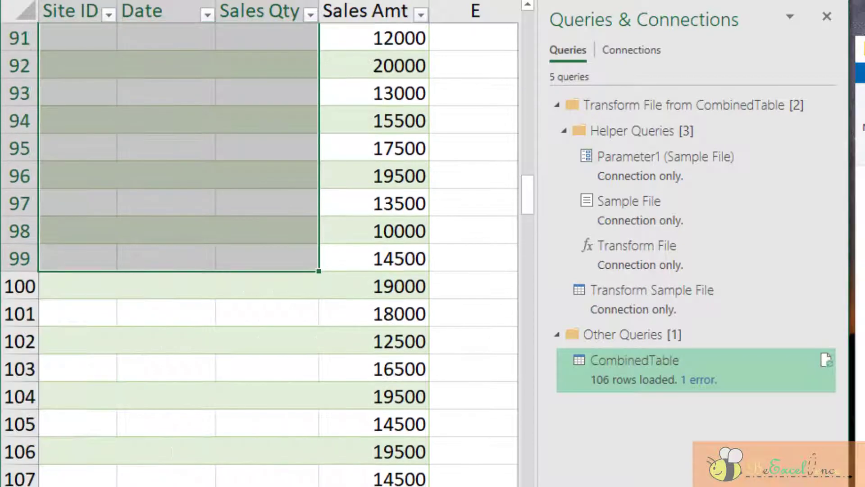
scroll(284, 322, "up", 4)
left_click(284, 322)
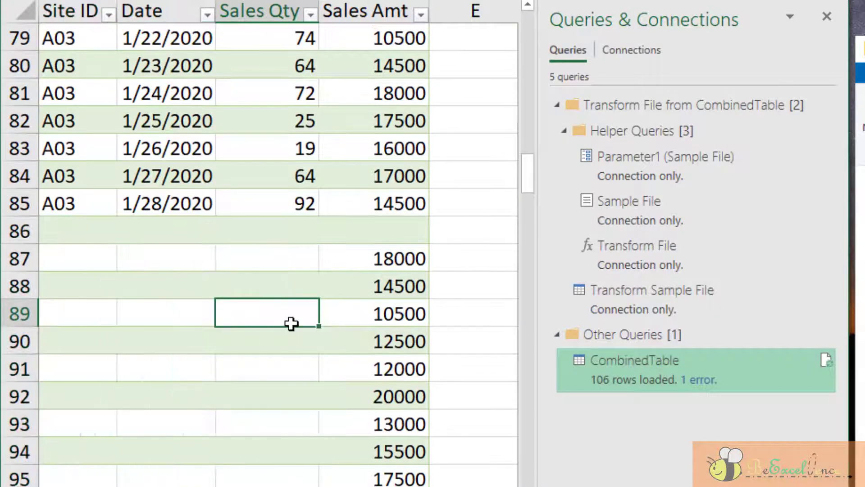
key("Left")
key("Up")
key("Up")
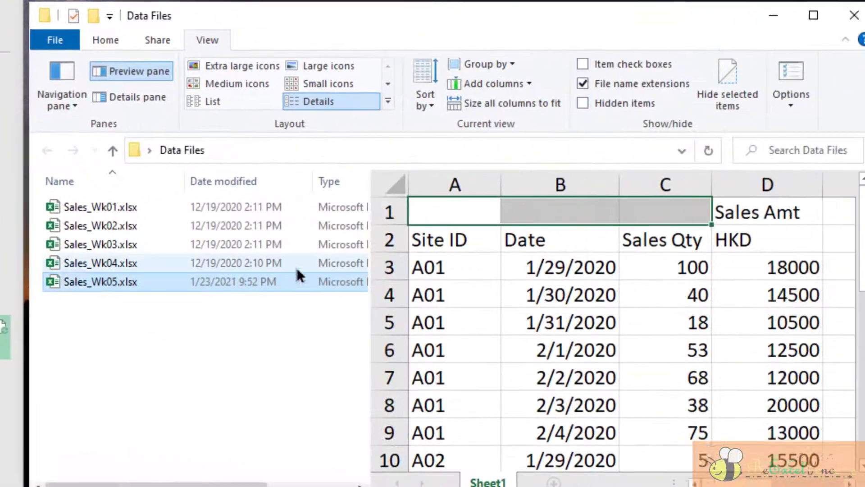
Examine the header layout in rows 1 and 2 of the Sales_Wk05.xlsx preview, including the Sales Amt and HKD cells
left_click(574, 241)
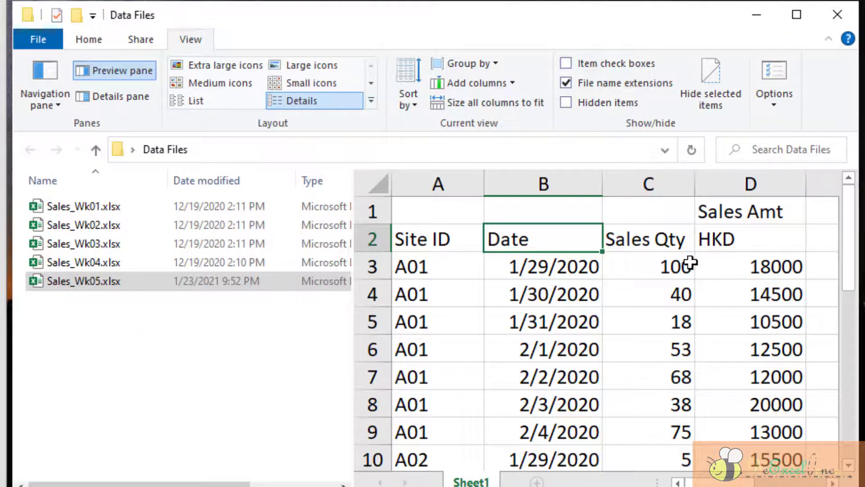
left_click_drag(442, 237, 749, 243)
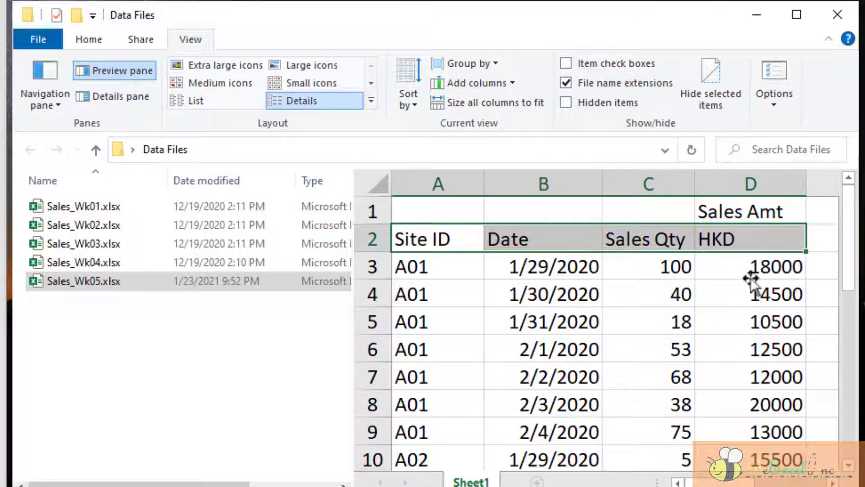
left_click(774, 215)
left_click(778, 245)
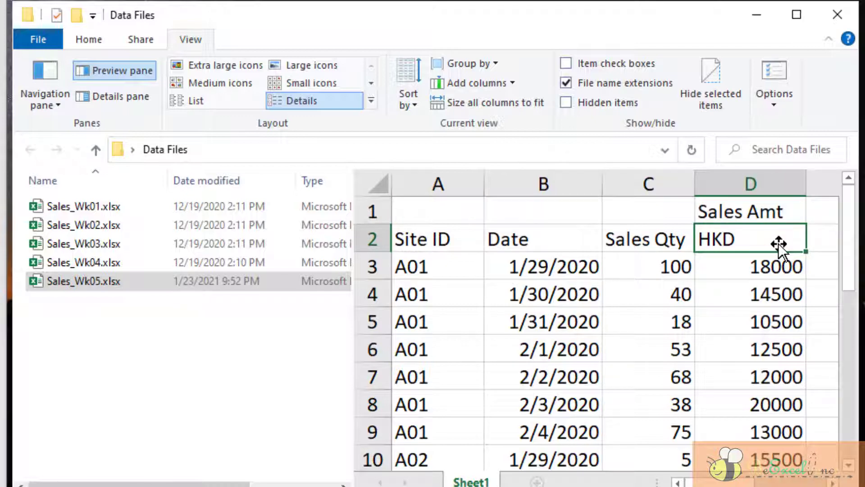
left_click_drag(432, 201, 747, 244)
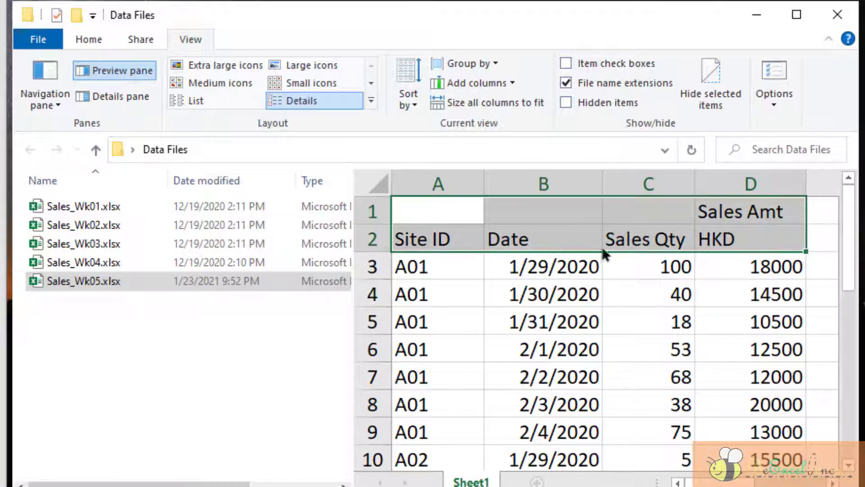
Preview Sales_Wk04.xlsx back through Sales_Wk01.xlsx to compare their headers with the week 5 file
left_click(97, 262)
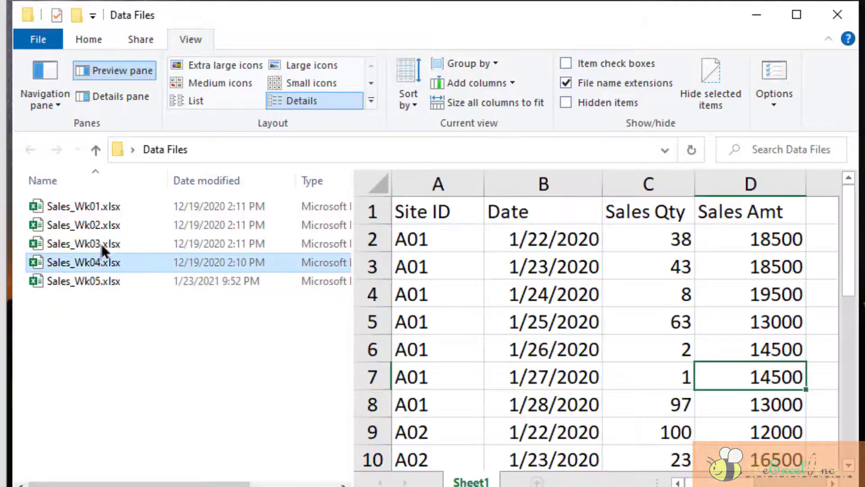
left_click(101, 242)
left_click(106, 224)
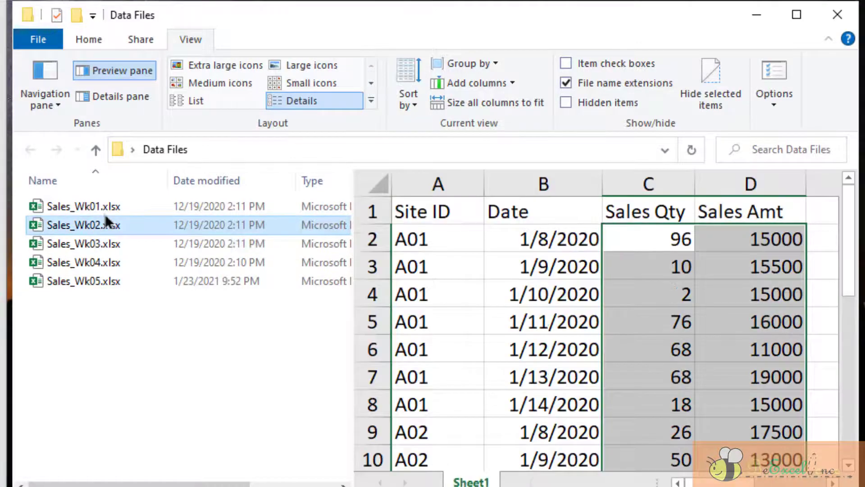
left_click(105, 207)
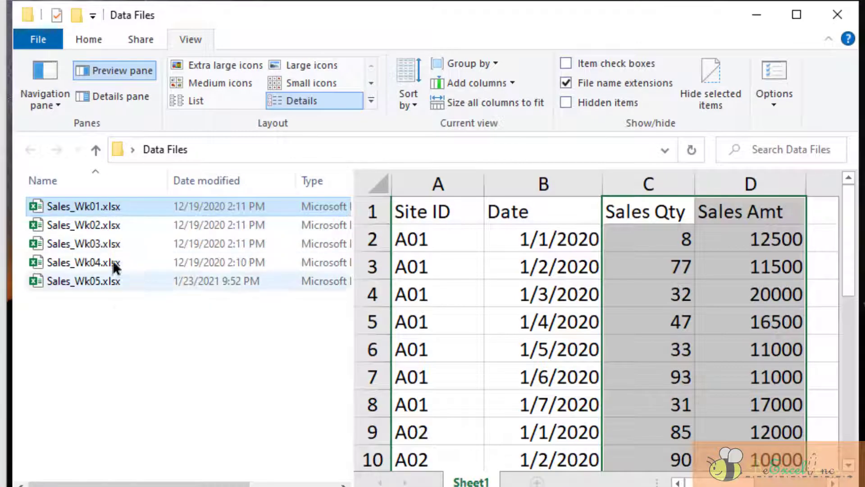
Compare the two-row header of the Sales_Wk05.xlsx preview with the single header row in Sales_Wk03.xlsx
left_click(112, 282)
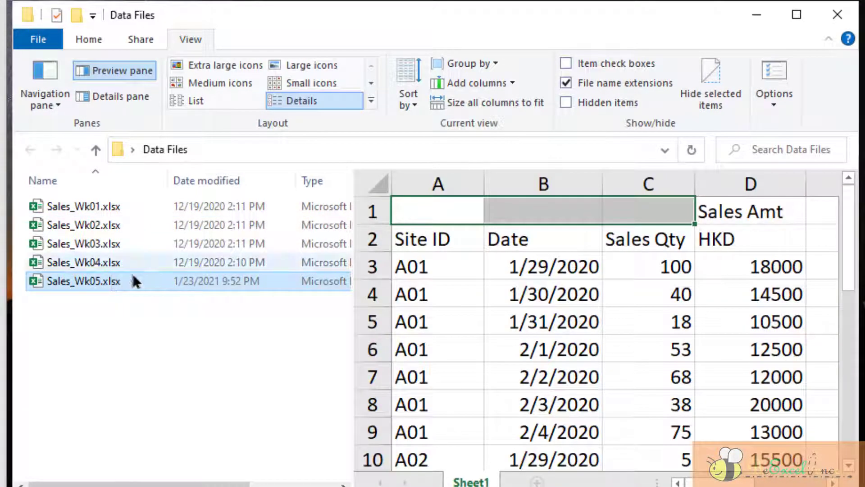
left_click(497, 248)
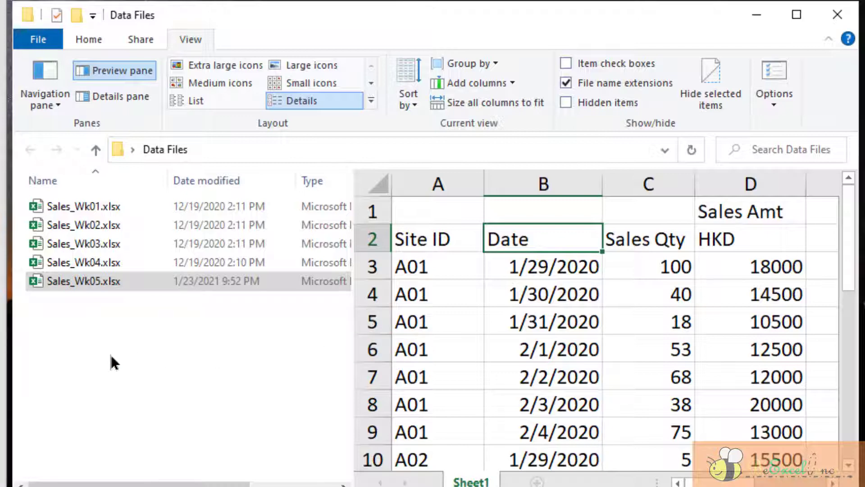
left_click(101, 277)
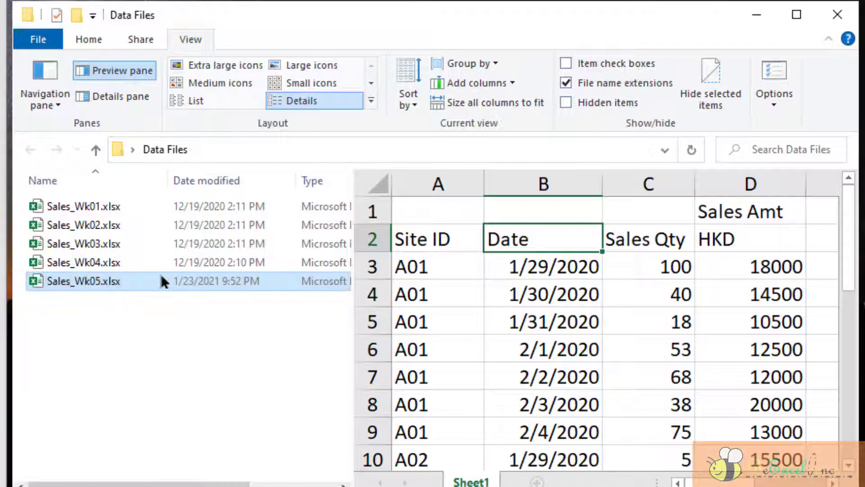
left_click(547, 243)
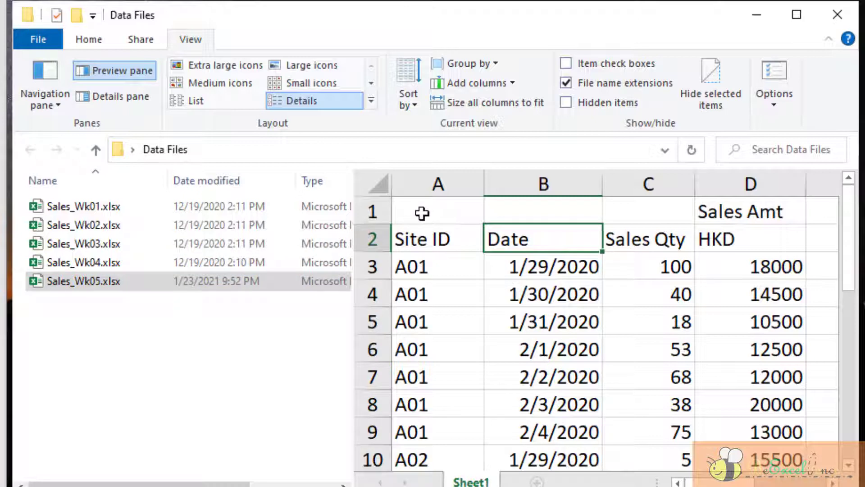
left_click_drag(422, 213, 750, 243)
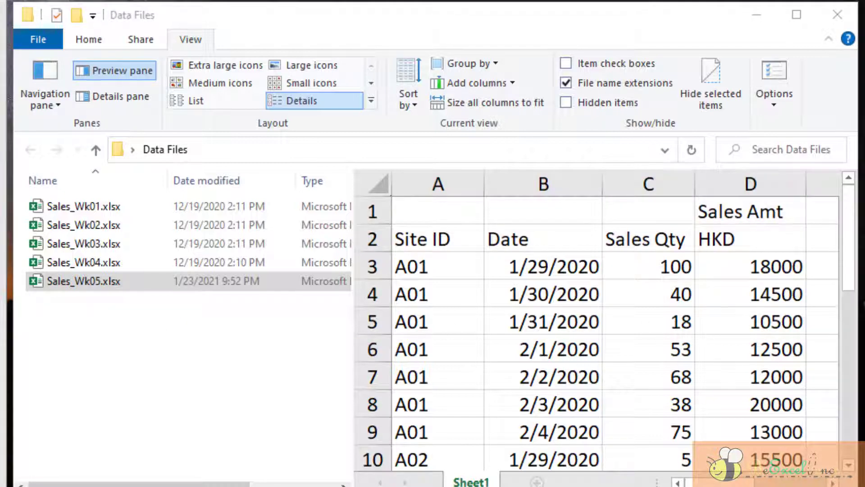
left_click(98, 246)
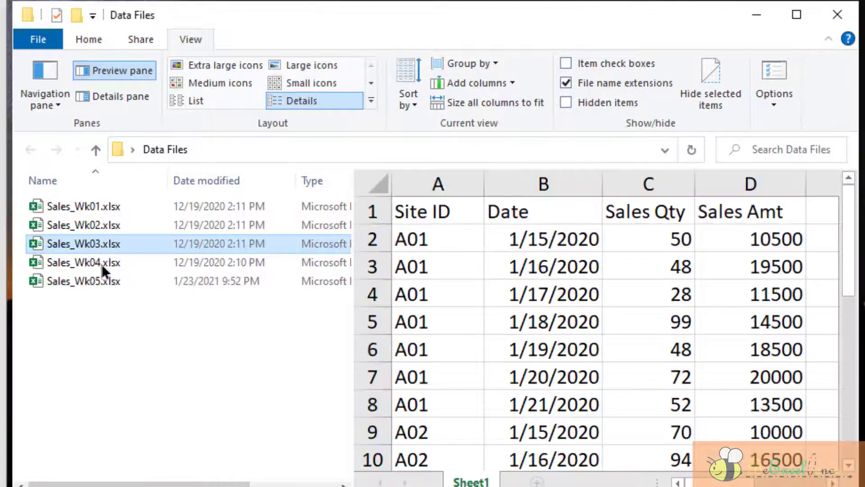
left_click(104, 282)
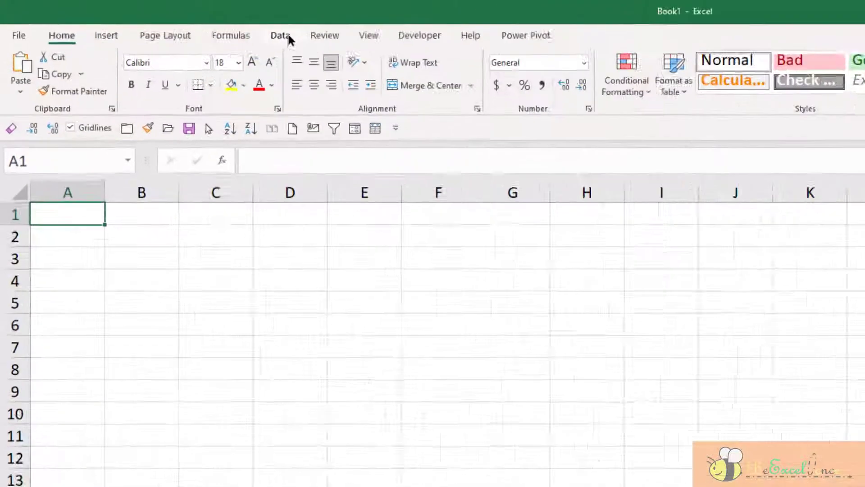
Start a Power Query folder import in the blank workbook, using the desktop's Data Files folder as the source
left_click(178, 23)
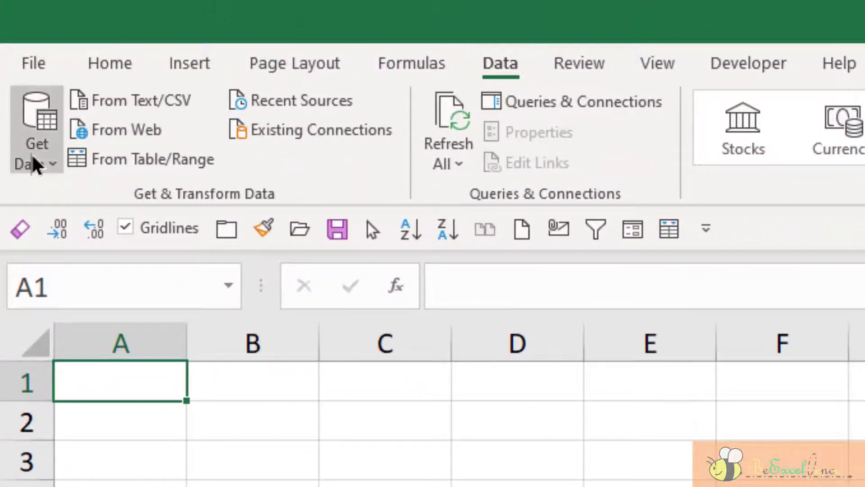
left_click(33, 162)
mouse_move(231, 209)
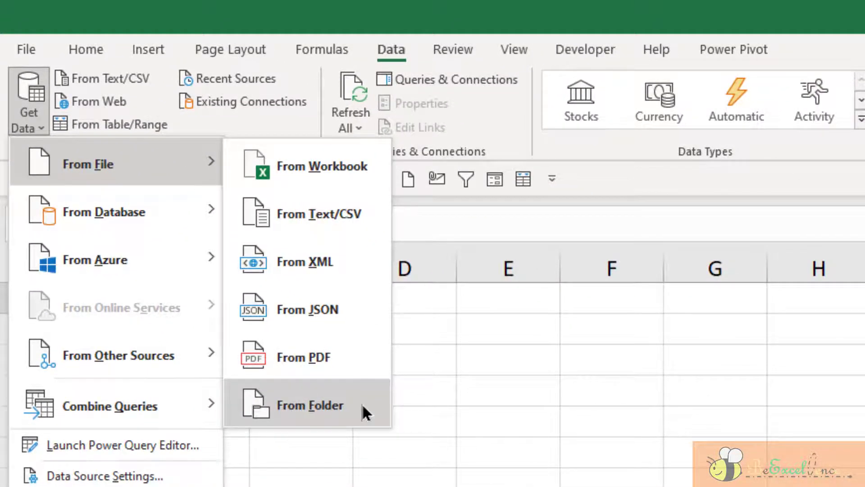
left_click(362, 405)
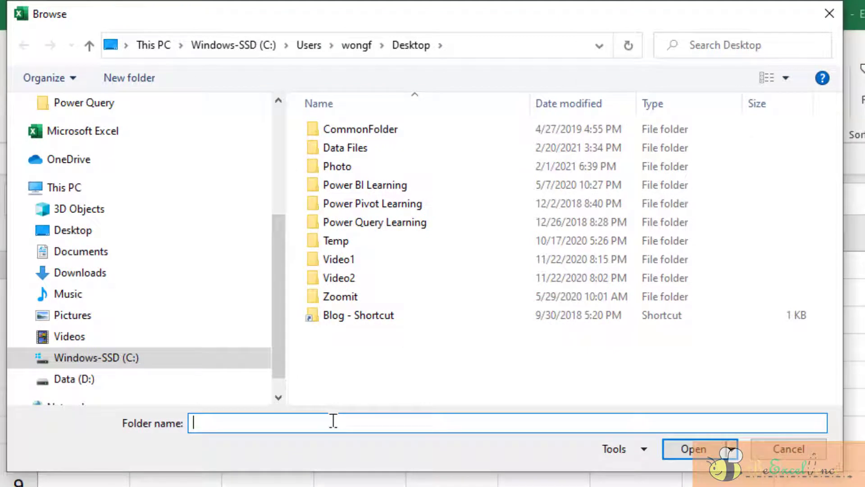
type("C:\\Users\\wongf\\Desktop\\Data Files")
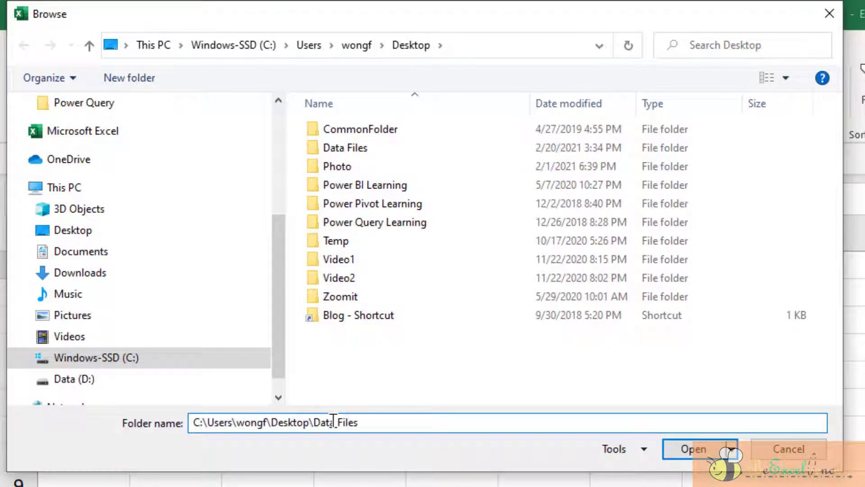
left_click(699, 448)
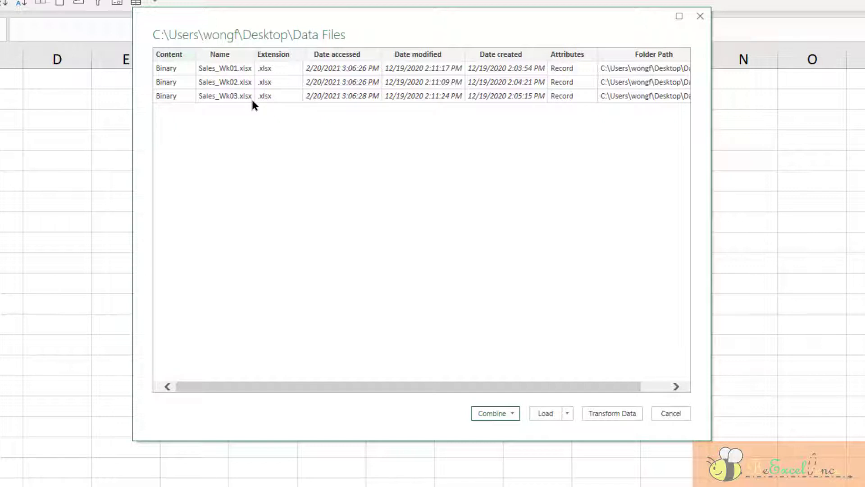
Combine and transform the folder's files, keeping First file as the sample file and Sheet1 as the object to extract
left_click(513, 413)
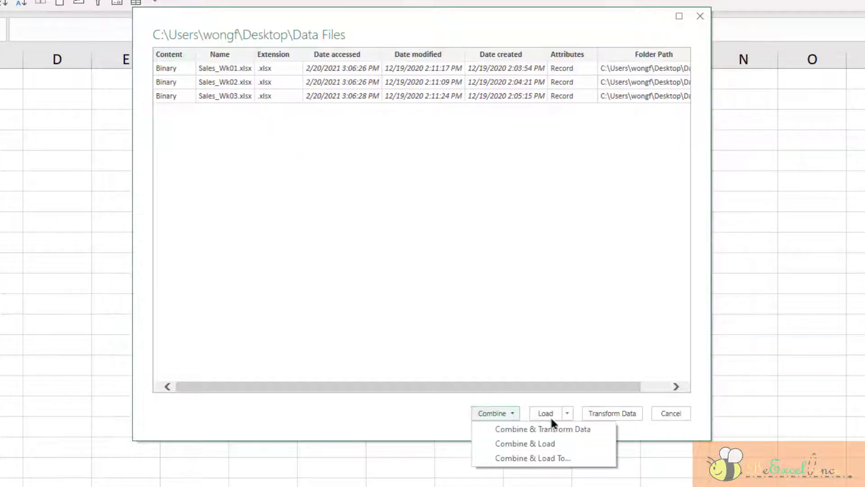
left_click(600, 428)
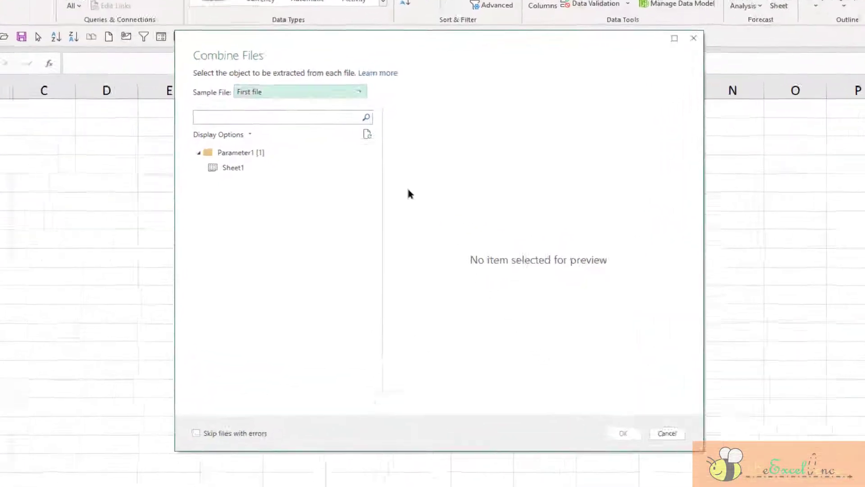
left_click(315, 77)
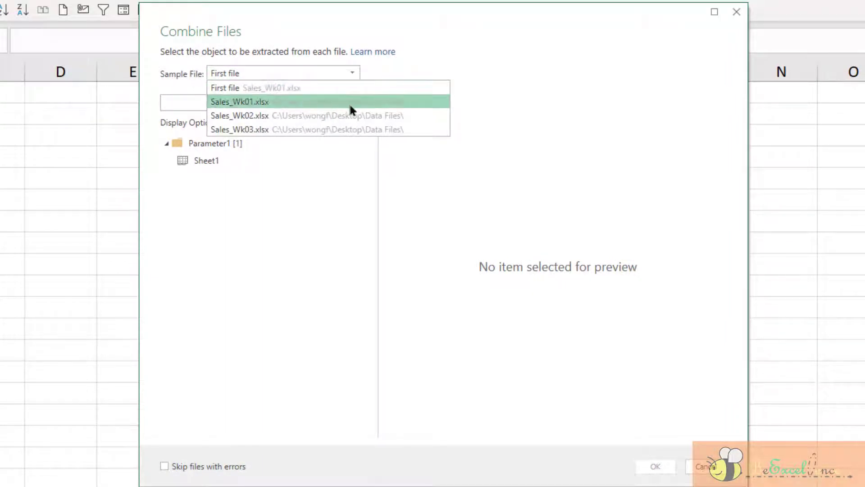
key("Up")
key("Down")
key("Down")
key("Home")
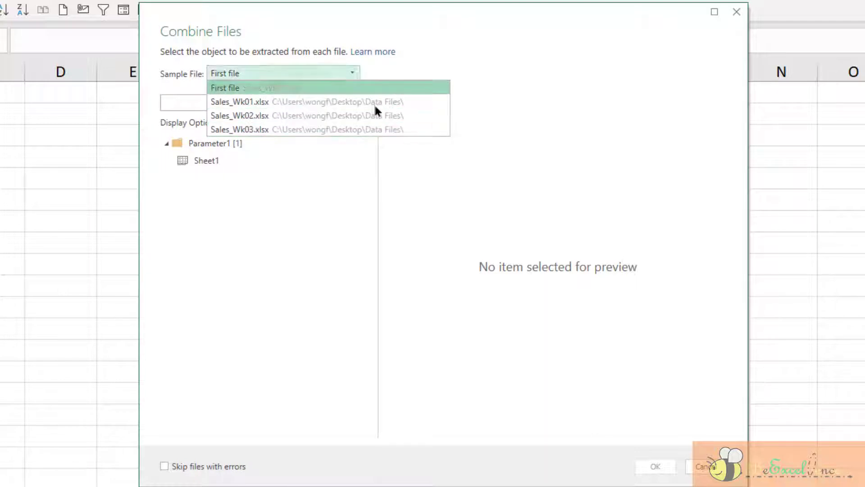
left_click(231, 88)
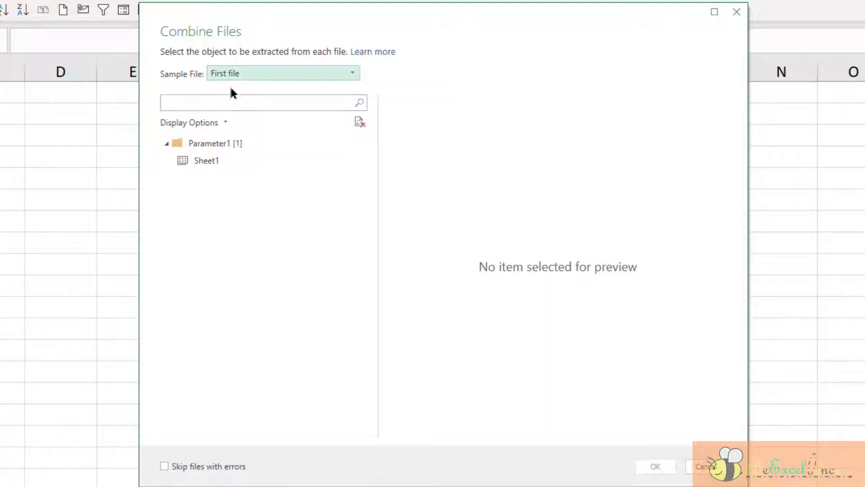
left_click(221, 163)
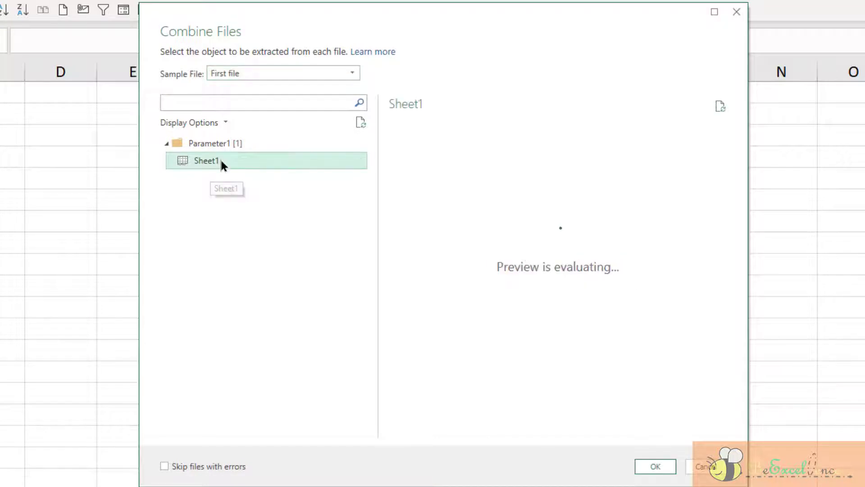
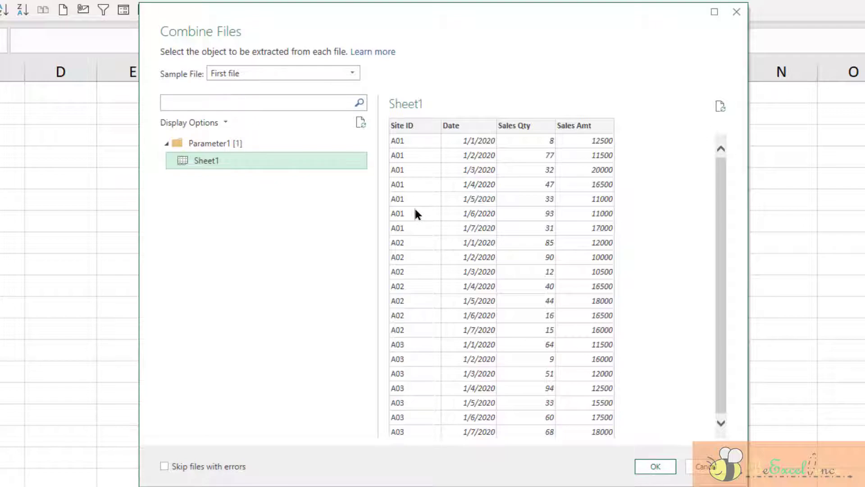
left_click(655, 465)
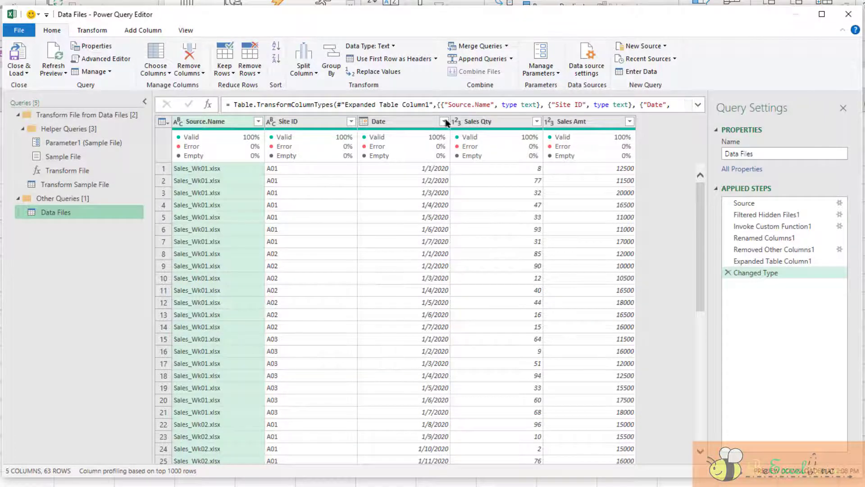
Rename the Data Files query as CombintedTable
right_click(87, 215)
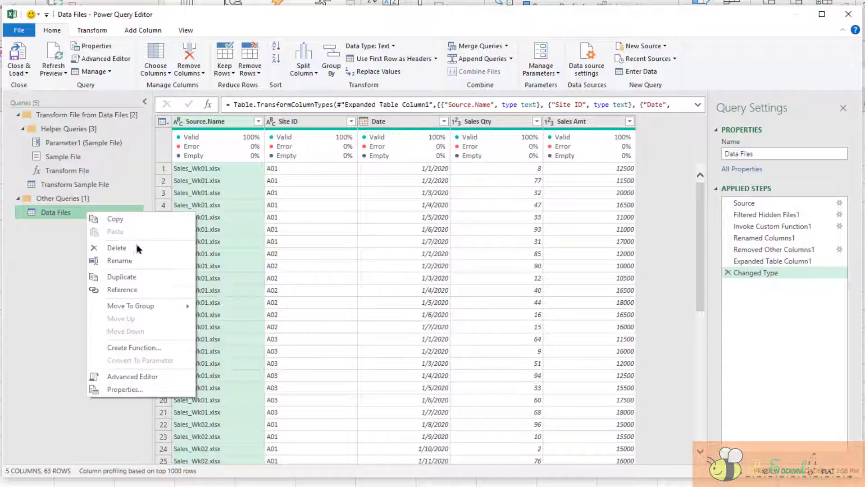
left_click(155, 260)
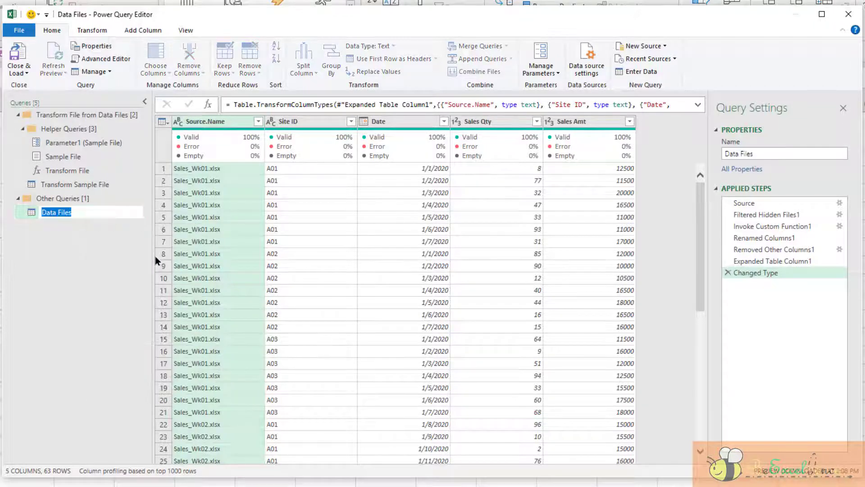
type("CombintedTable")
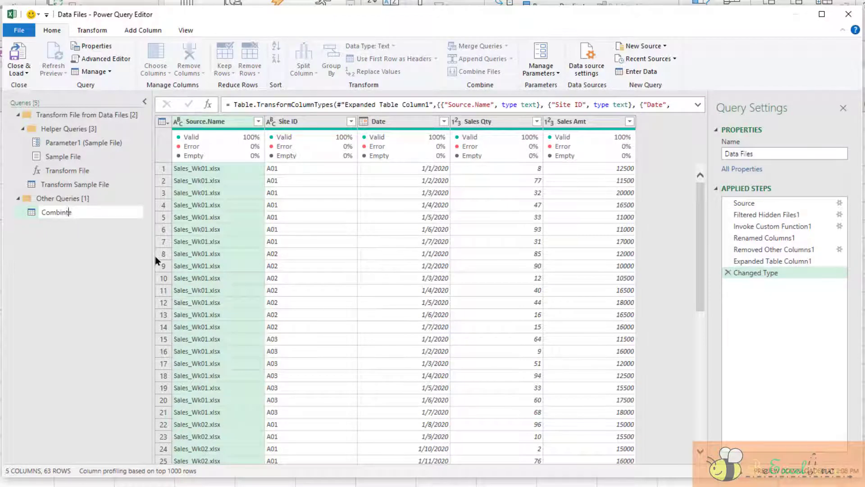
key("Return")
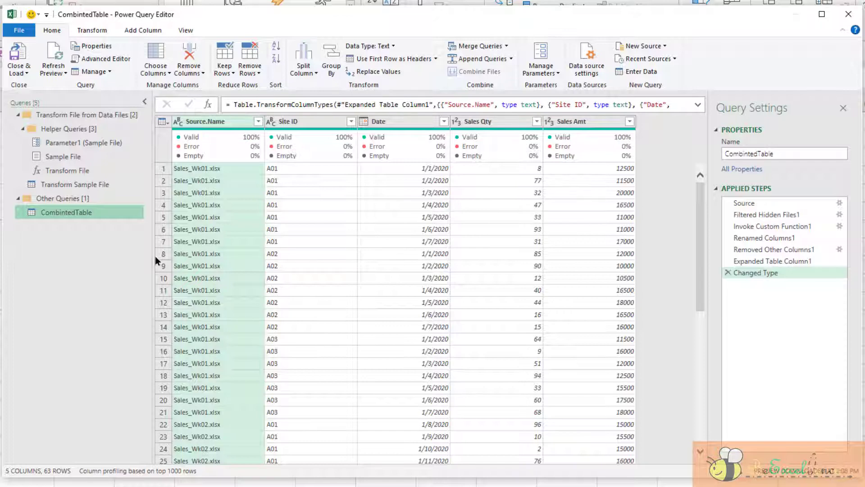
Check which files and dates the combined query contains in the Source.Name and Date filter lists, leaving both unfiltered
left_click(259, 121)
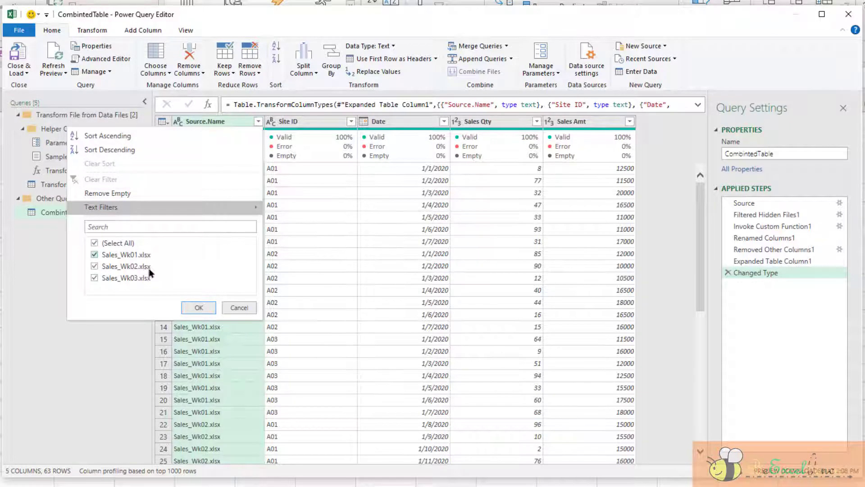
left_click(247, 306)
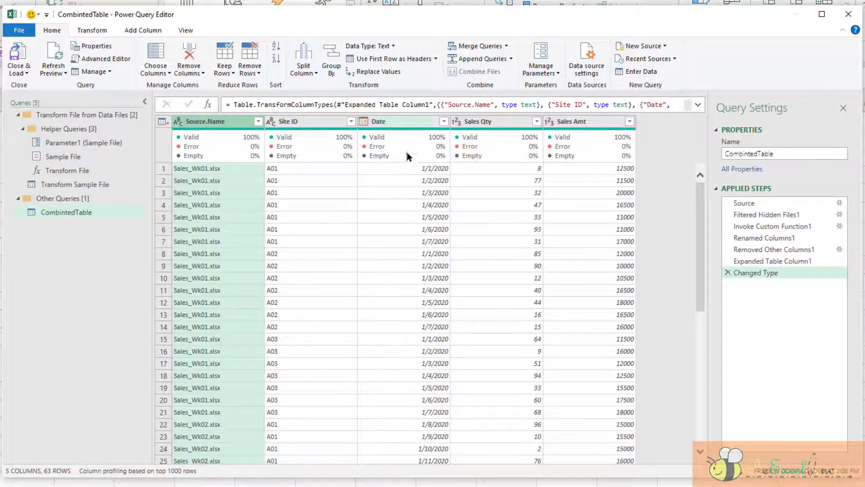
left_click(443, 122)
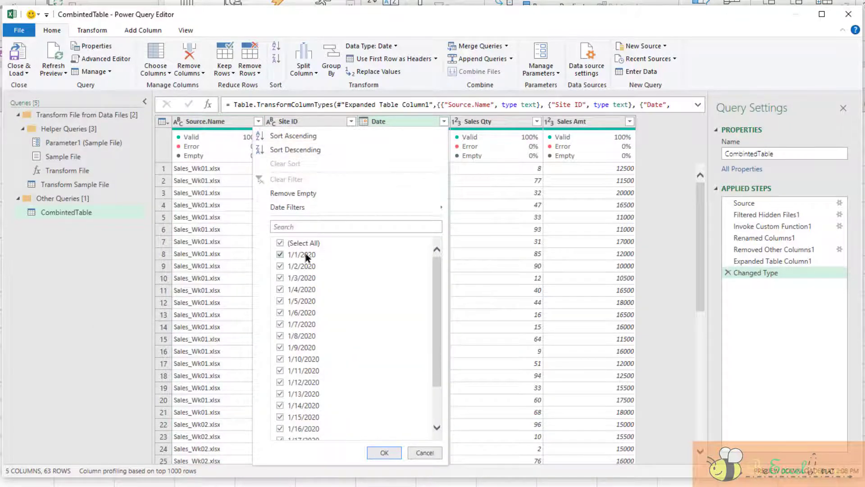
left_click_drag(438, 270, 443, 339)
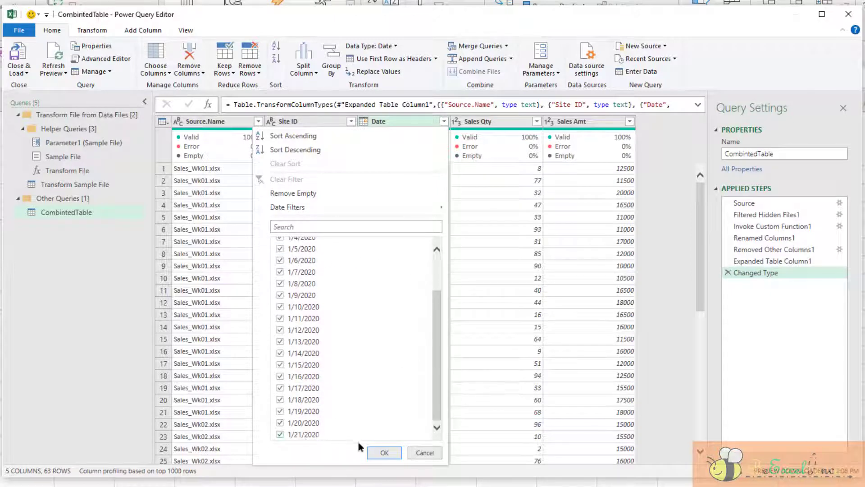
left_click(429, 452)
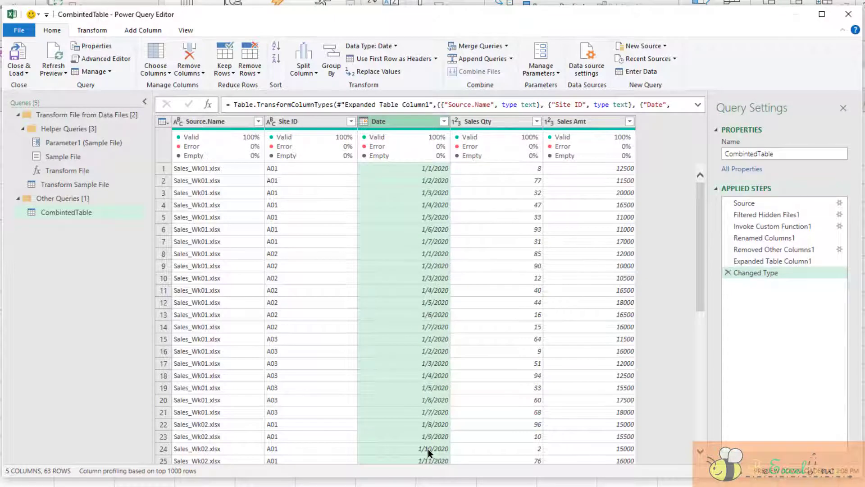
Examine the Source step's folder path formula and the Filtered Hidden Files1 step of the CombintedTable query
left_click(778, 204)
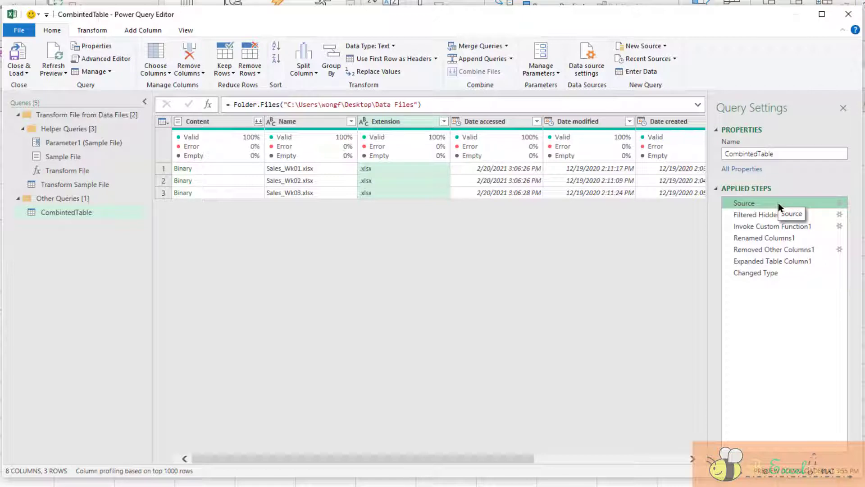
left_click(424, 101)
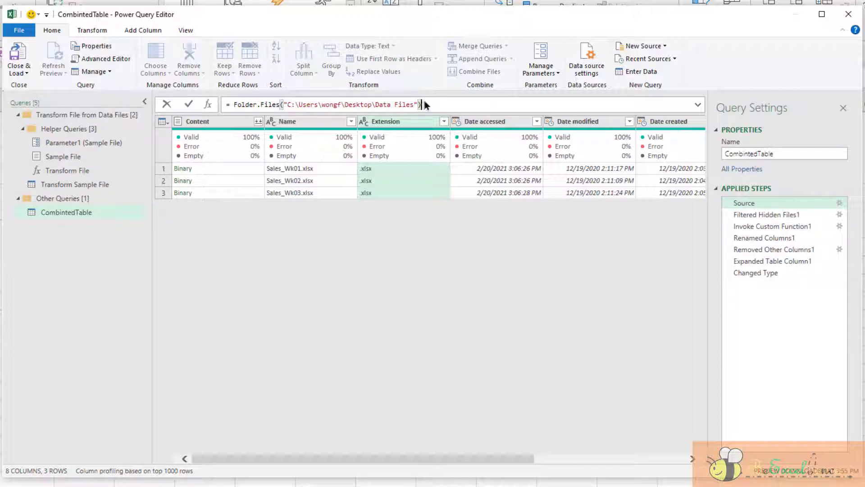
left_click(769, 207)
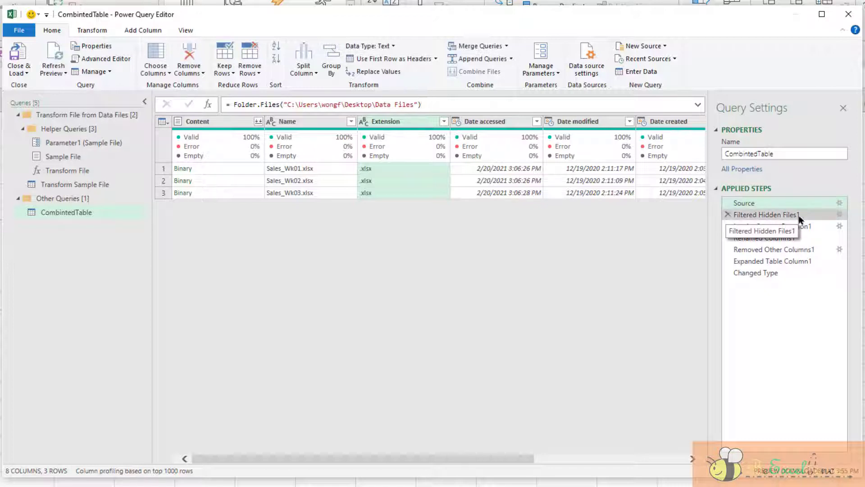
left_click(798, 215)
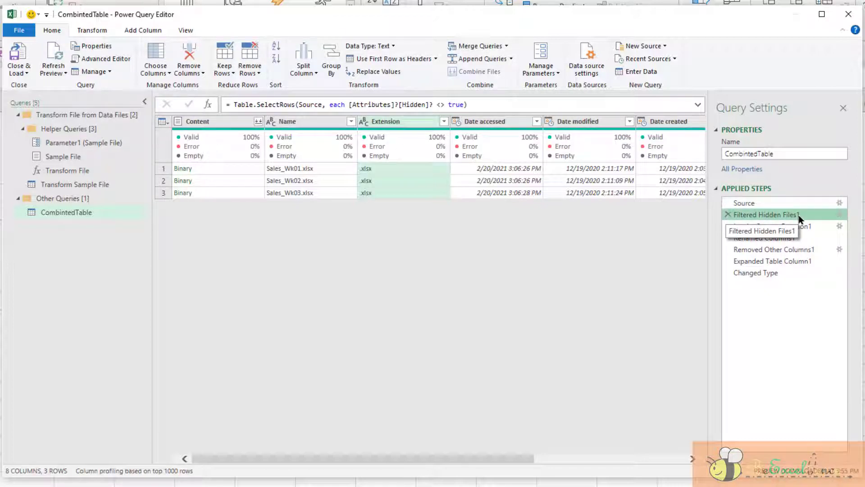
Compare Invoke Custom Function1 with its neighbouring steps and preview the nested table of each file in the Transform File column
left_click(802, 226)
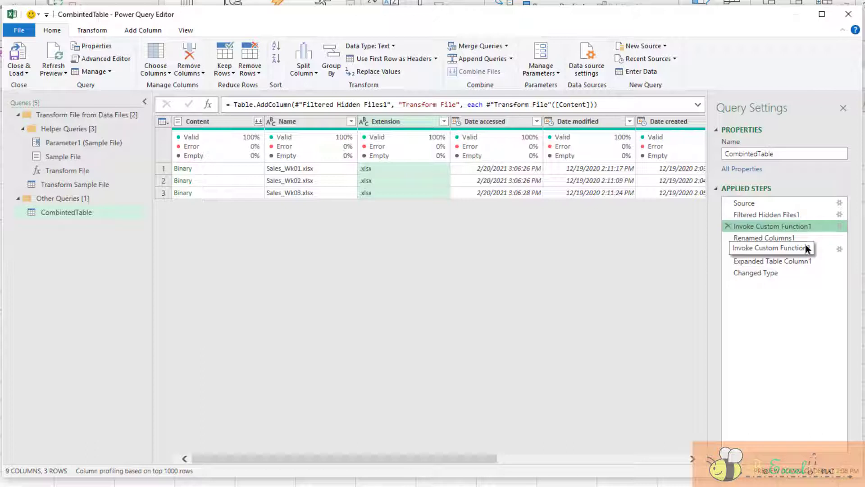
left_click(812, 235)
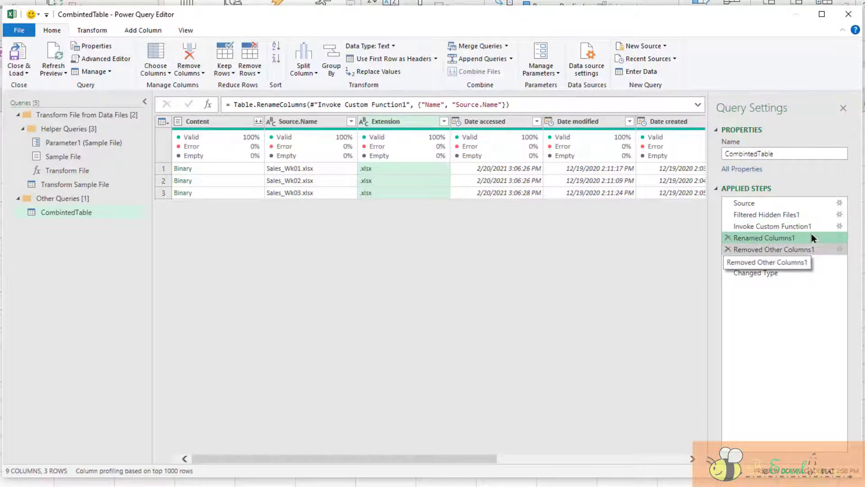
left_click(789, 226)
left_click_drag(484, 462, 696, 471)
left_click_drag(766, 214, 668, 450)
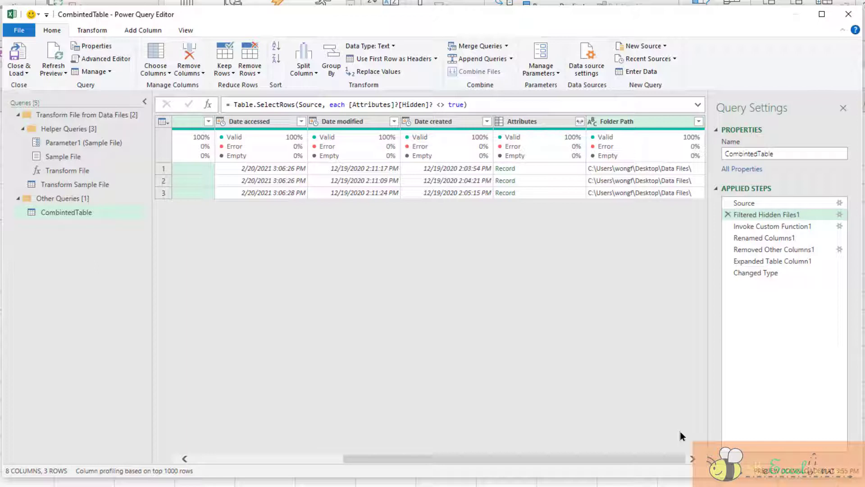
left_click(800, 227)
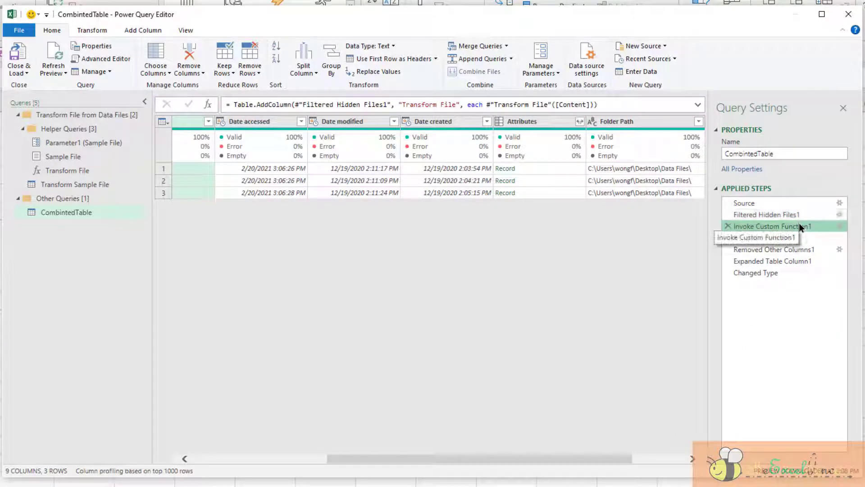
left_click(669, 458)
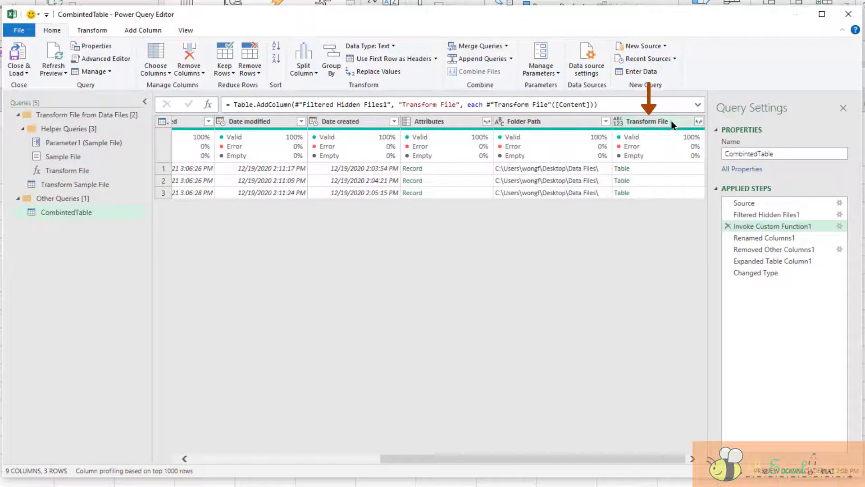
left_click(651, 170)
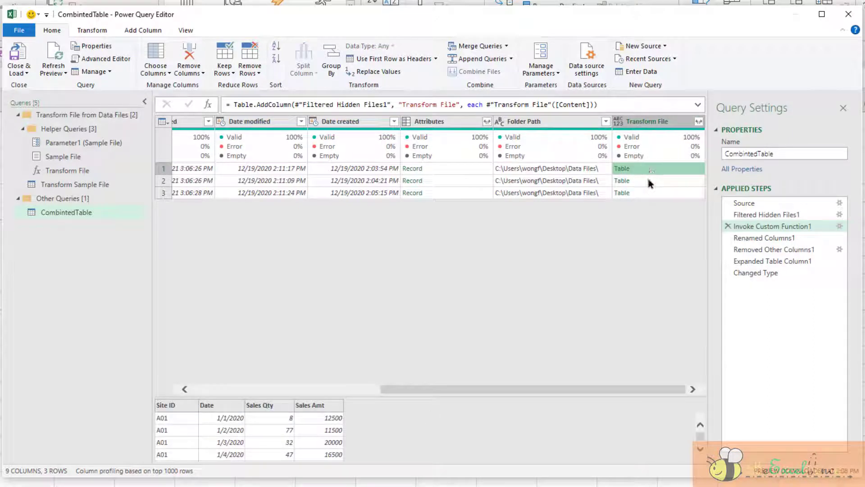
left_click(654, 181)
left_click(659, 194)
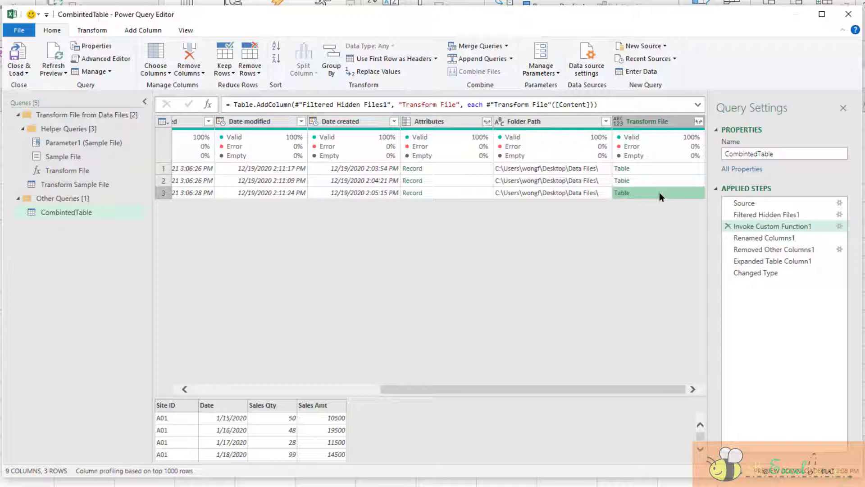
Review the results of the Renamed Columns1, Removed Other Columns1 and Expanded Table Column1 steps
left_click(796, 237)
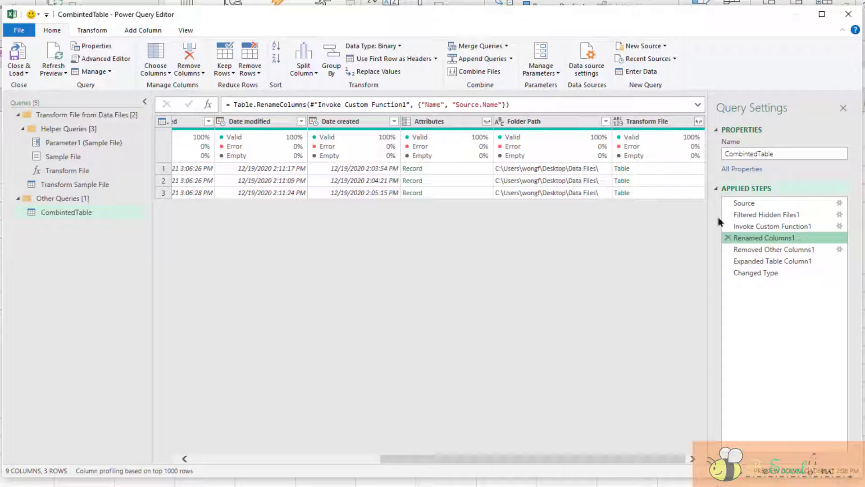
left_click(799, 251)
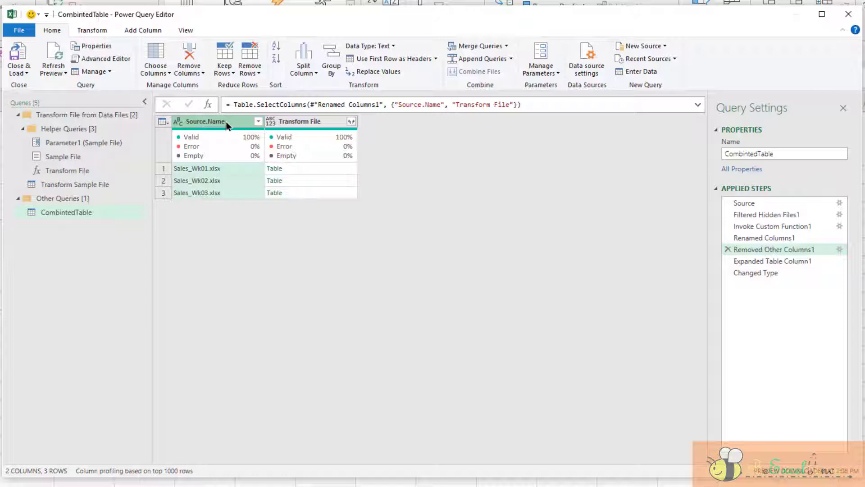
left_click(805, 261)
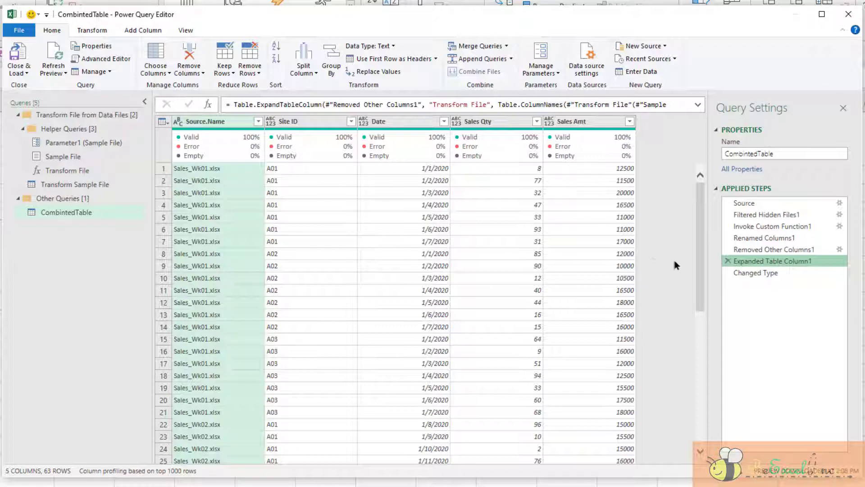
Load the CombintedTable query to a worksheet with Changed Type as its final step, and check the loaded table down to its last row
left_click(780, 272)
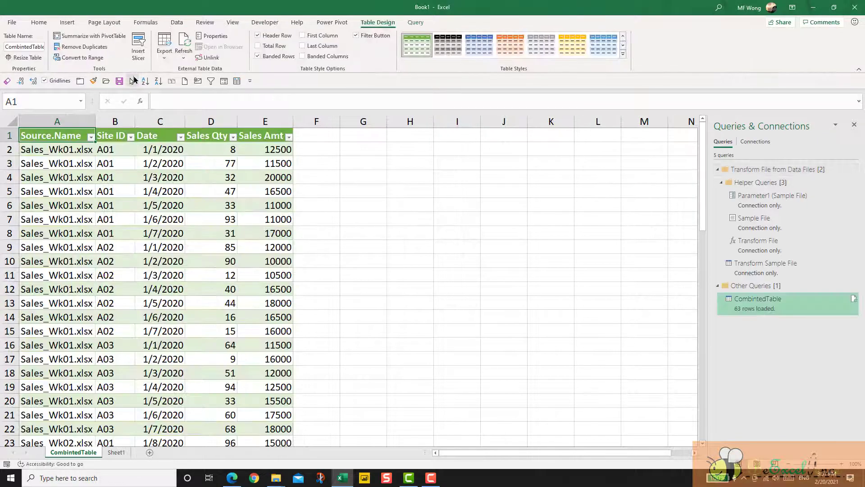
left_click(147, 284)
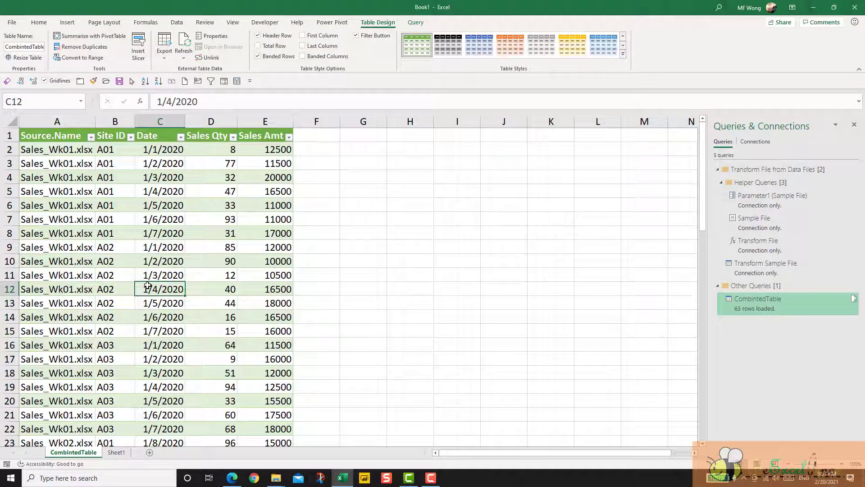
key("Left")
key("ctrl+Down")
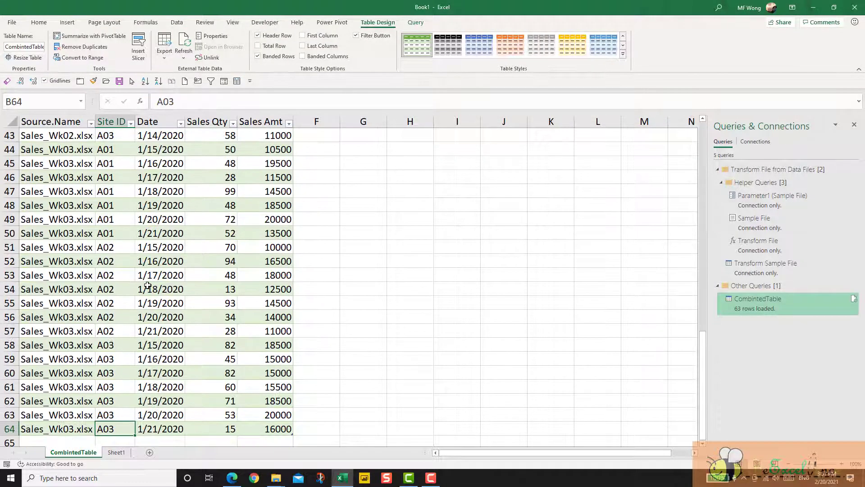
key("ctrl+Up")
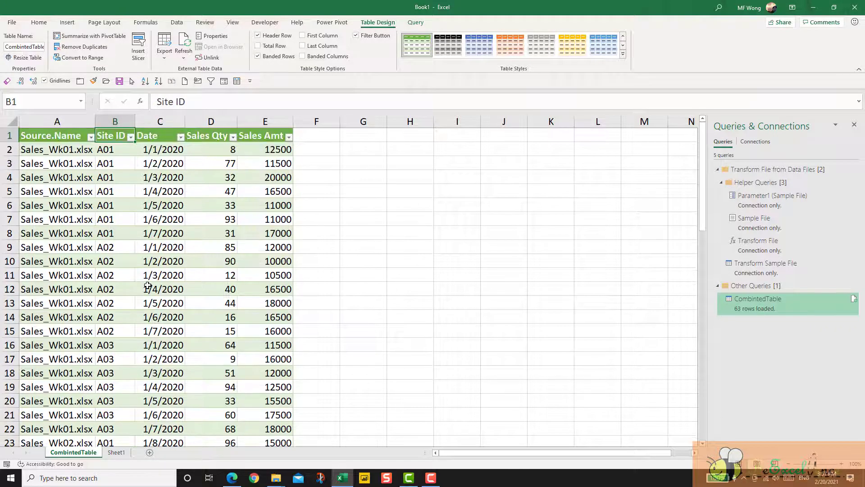
key("ctrl+Down")
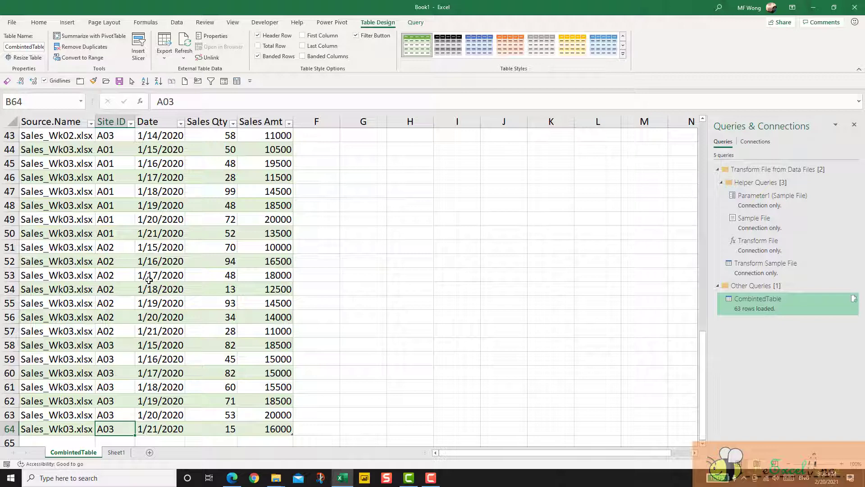
key("Return")
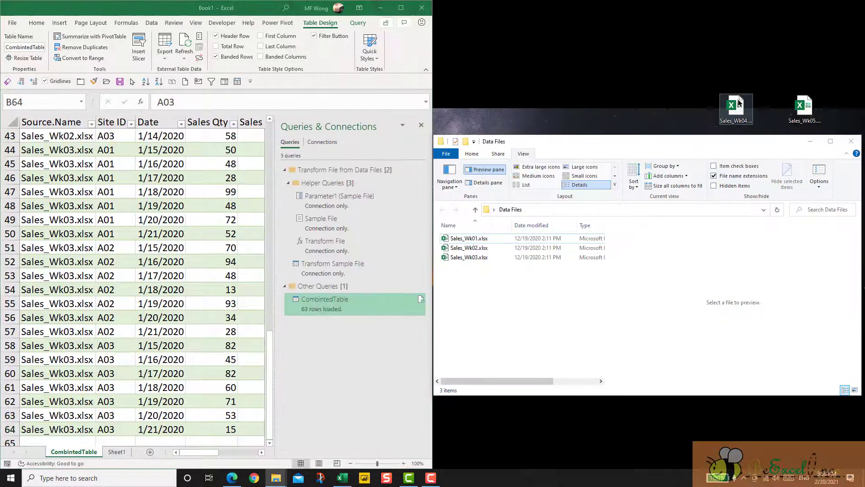
Move Sales_Wk04.xlsx from the desktop into the Data Files folder and refresh the combined table
left_click_drag(733, 107, 477, 300)
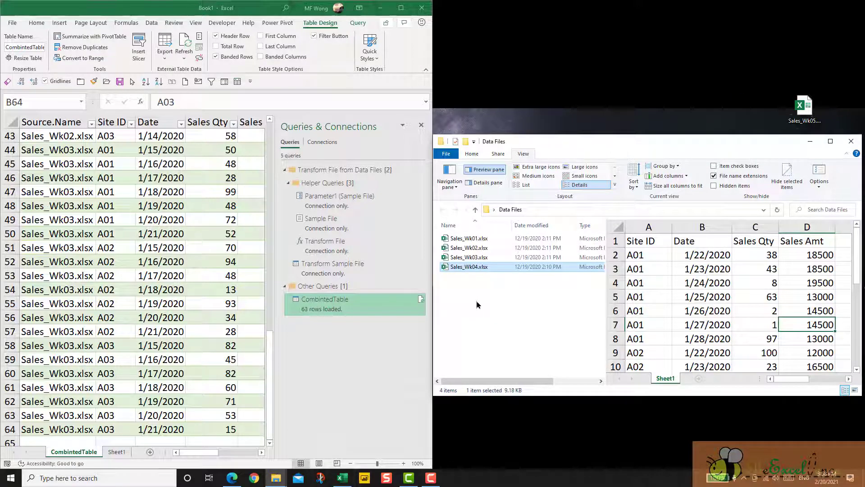
right_click(159, 191)
left_click(199, 275)
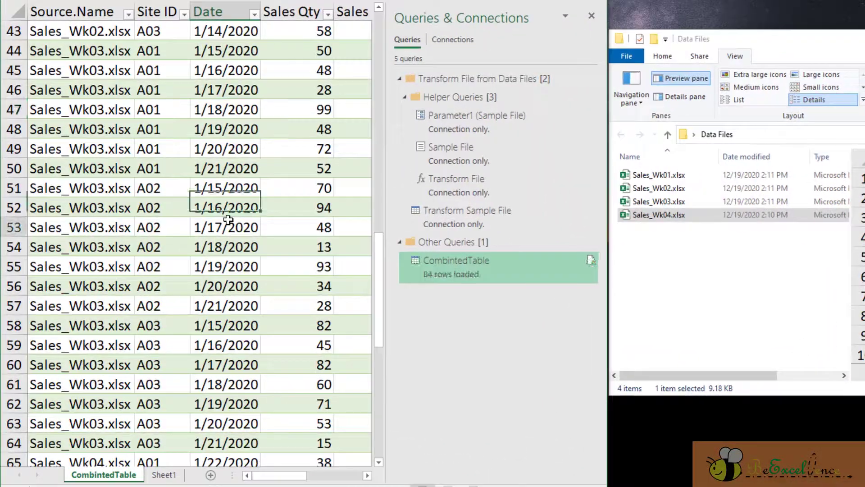
Check the Sales_Wk04.xlsx rows at the end of the table and the days in the Date filter list, leaving it unfiltered
scroll(211, 233, "down", 12)
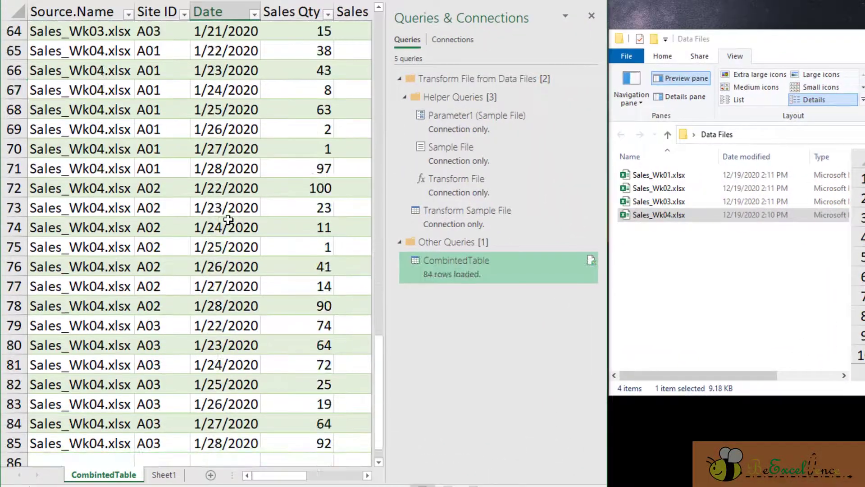
scroll(228, 220, "down", 2)
scroll(228, 220, "up", 4)
left_click(228, 267)
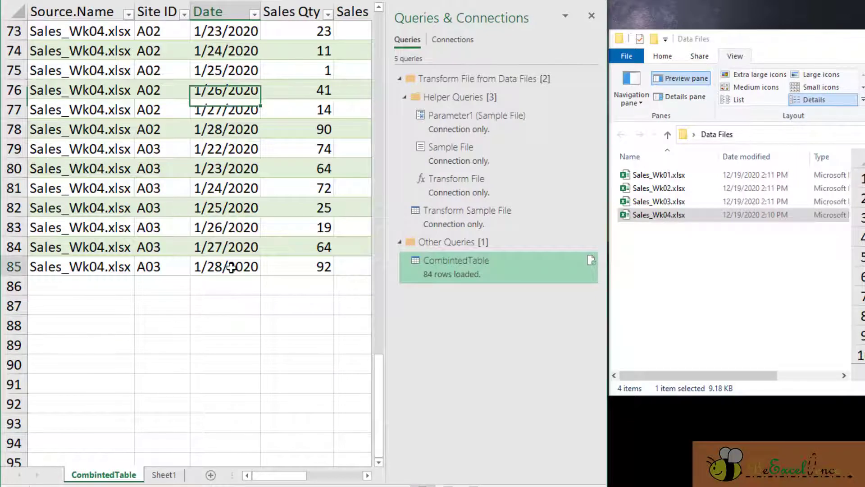
left_click_drag(86, 90, 103, 245)
scroll(102, 231, "up", 2)
left_click_drag(234, 72, 230, 129)
left_click(254, 14)
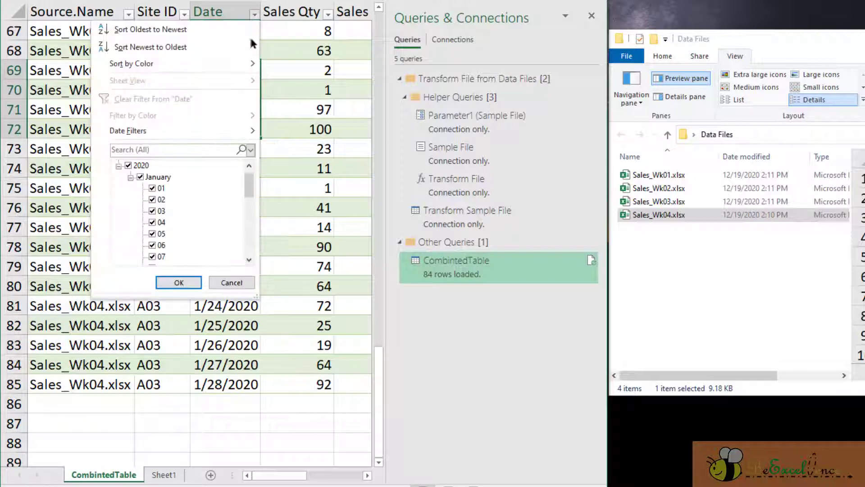
left_click_drag(249, 187, 247, 259)
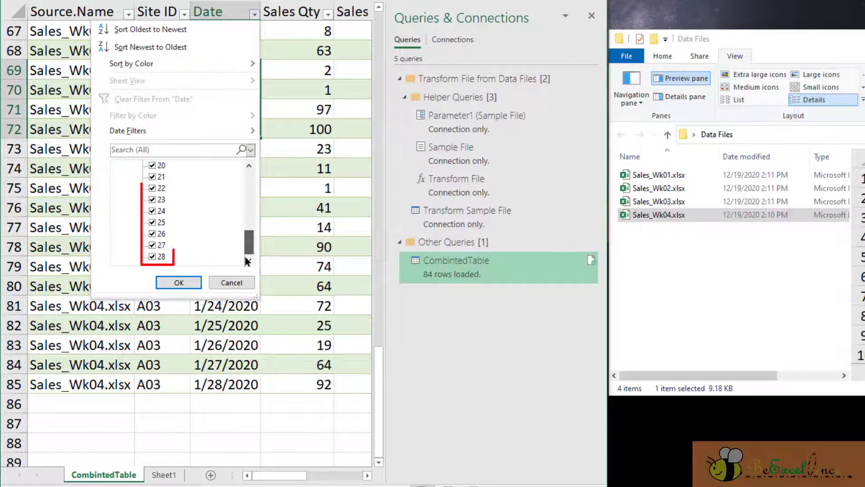
left_click(179, 282)
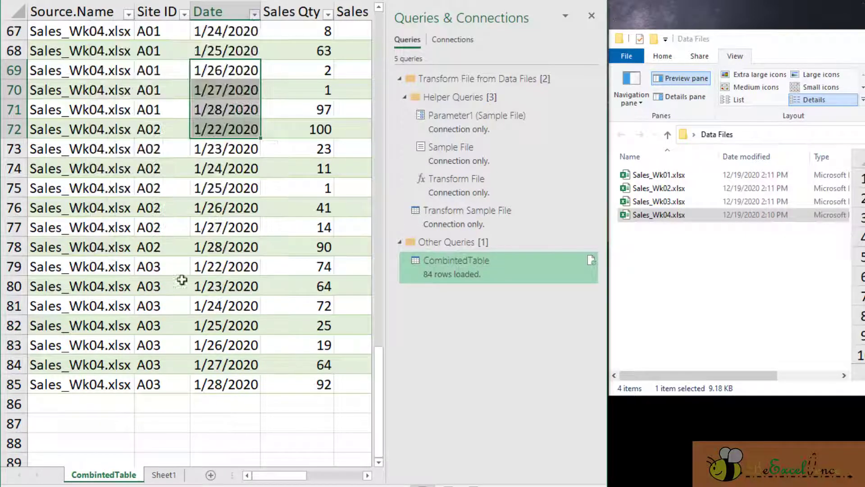
Move Sales_Wk05.xlsx from the desktop into the Data Files folder and refresh the combined table
left_click(228, 253)
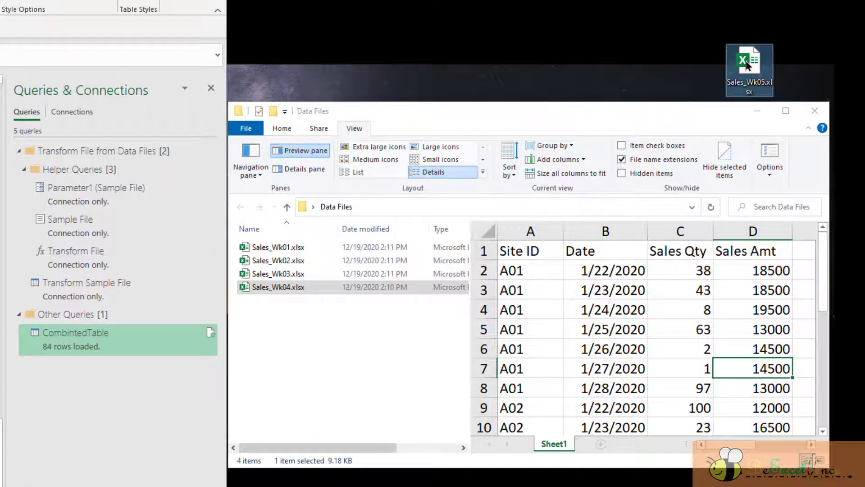
left_click_drag(746, 65, 364, 365)
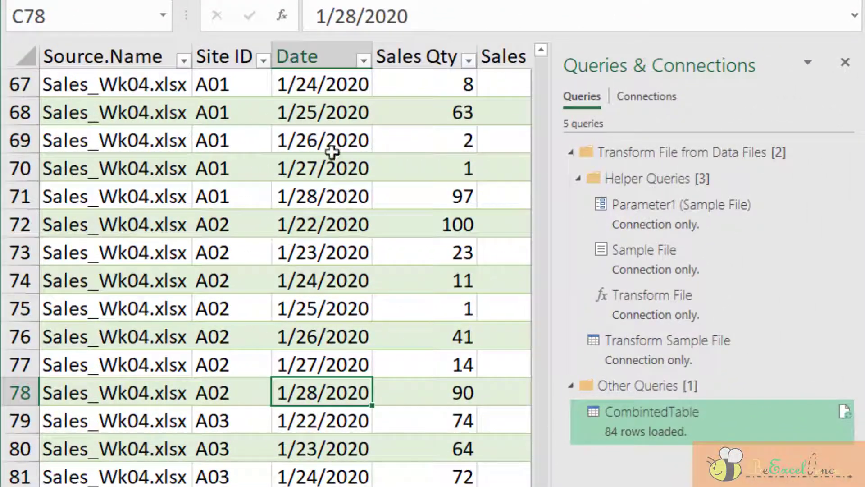
right_click(329, 132)
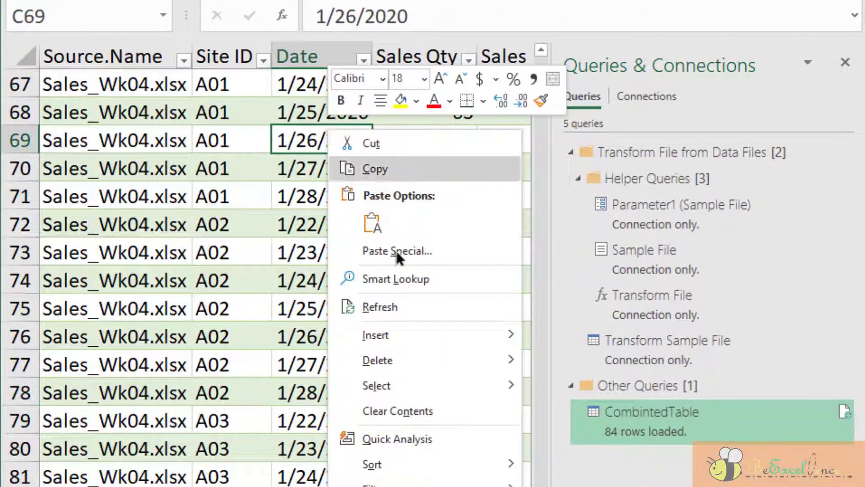
left_click(427, 306)
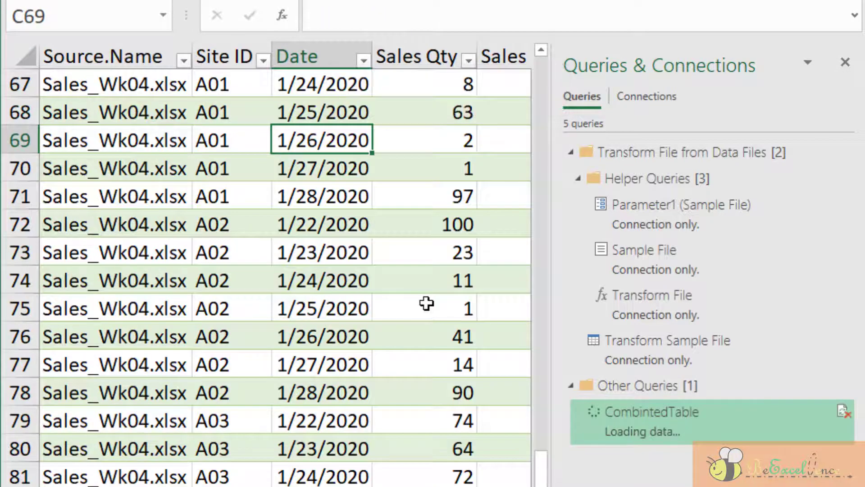
Examine the Sales_Wk05.xlsx rows across the table's columns and the load status of the CombintedTable query
scroll(135, 428, "down", 2)
left_click(136, 444)
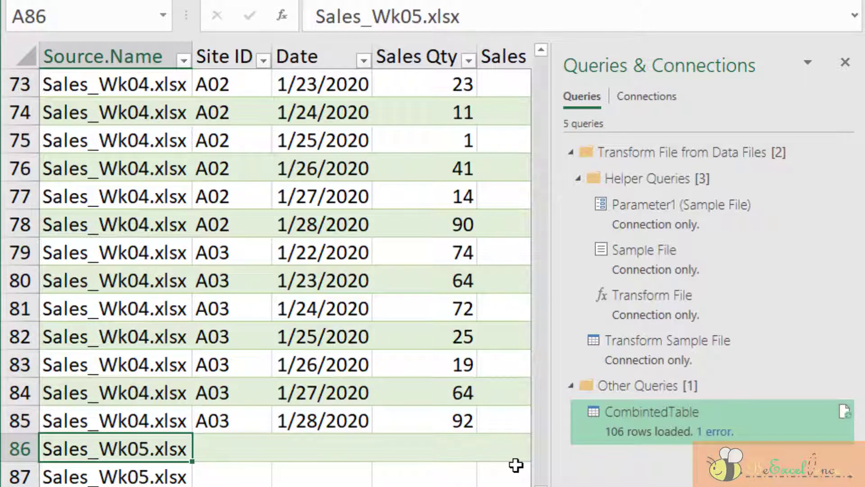
scroll(516, 464, "down", 1)
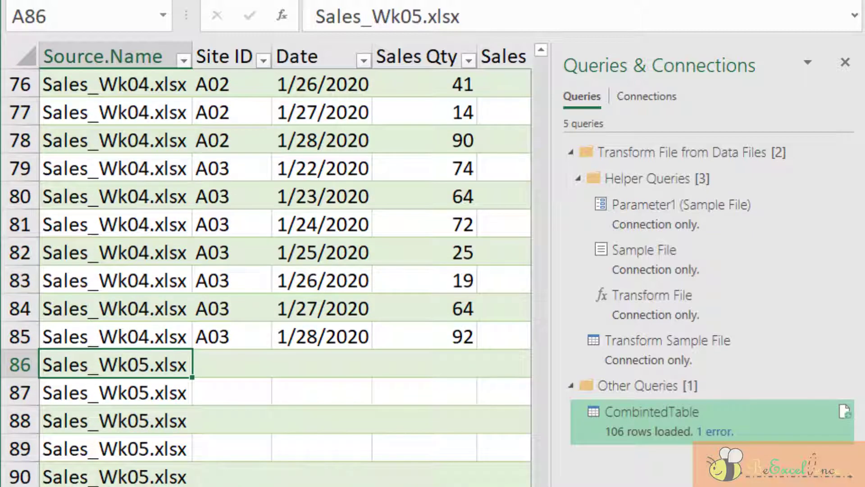
scroll(185, 471, "right", 2)
left_click_drag(87, 359, 271, 486)
left_click(409, 360)
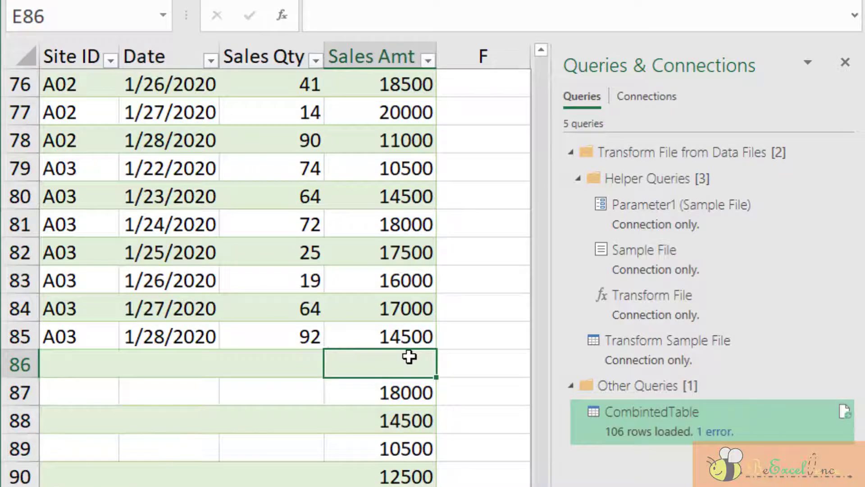
scroll(408, 357, "down", 4)
mouse_move(720, 430)
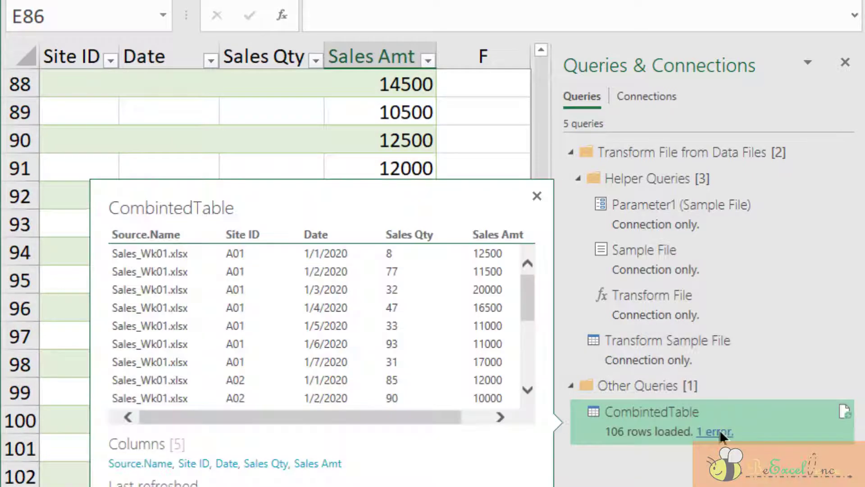
Compare the header layout of Sales_Wk05.xlsx with Sales_Wk04.xlsx in the Data Files folder's file preview
scroll(465, 354, "up", 5)
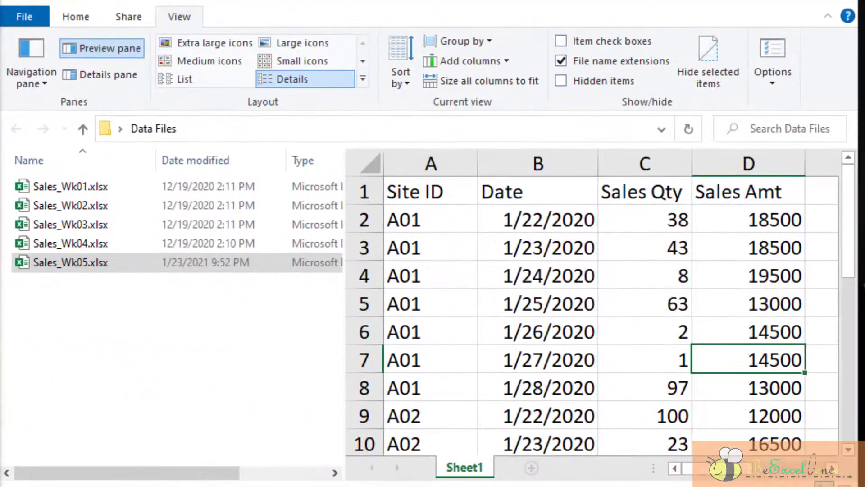
left_click(97, 257)
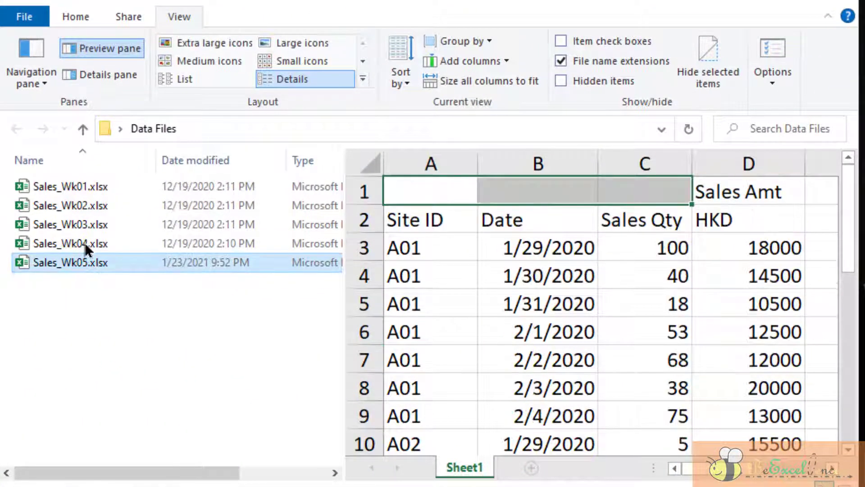
mouse_move(85, 242)
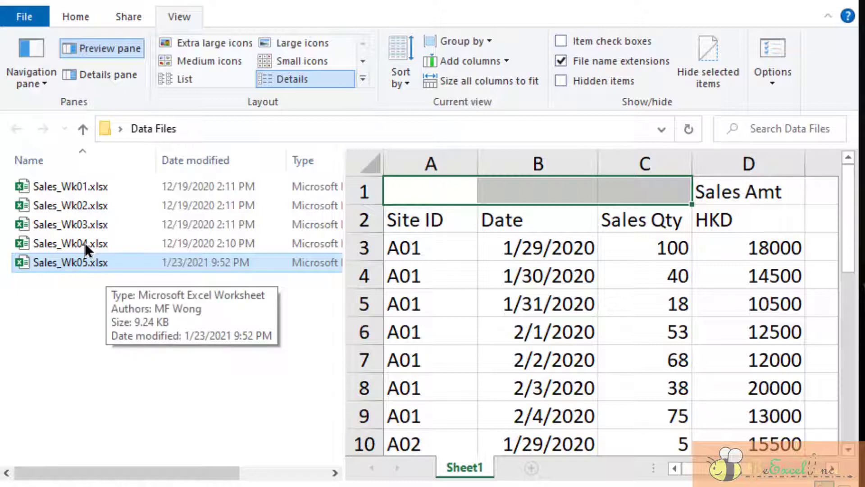
left_click_drag(776, 215, 430, 197)
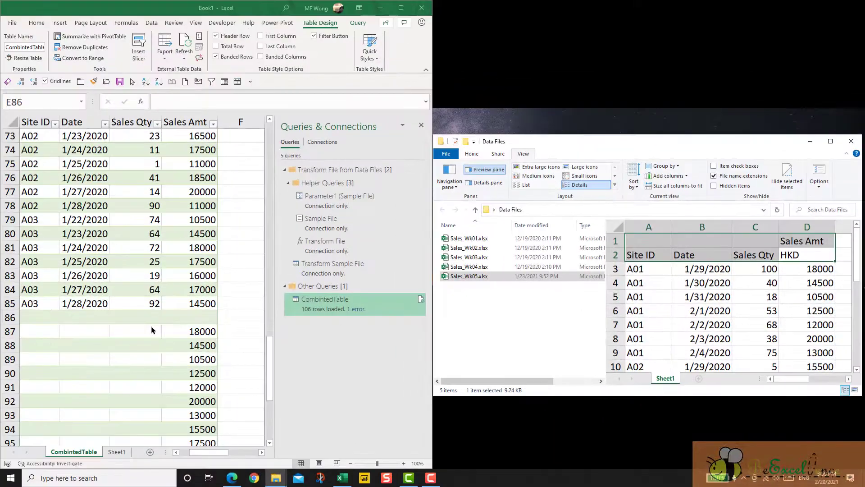
Open the CombintedTable query for editing in the Power Query Editor and expand its list of queries
left_click(194, 318)
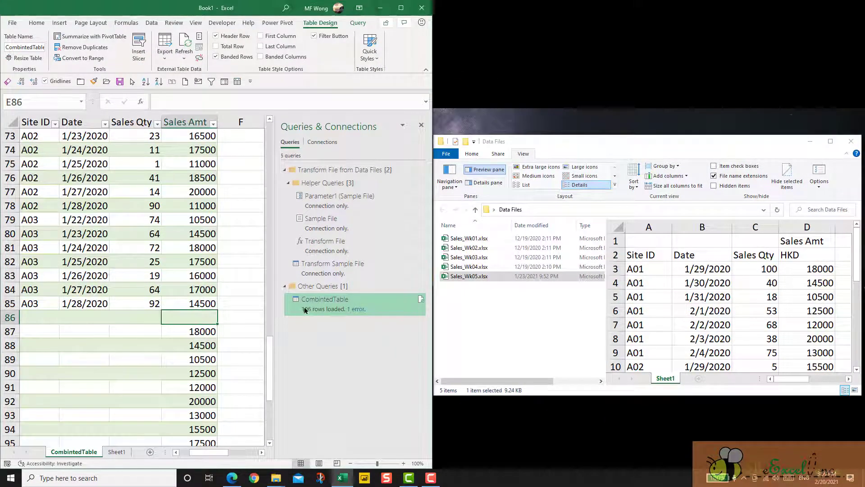
mouse_move(311, 309)
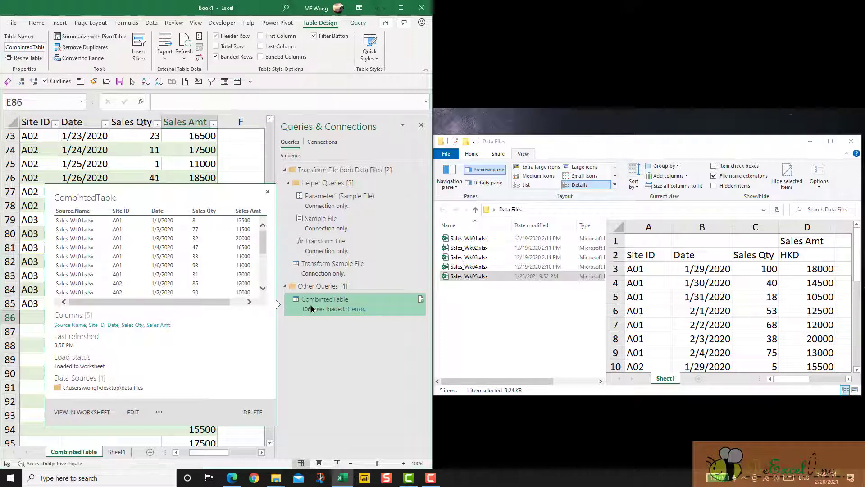
double_click(312, 308)
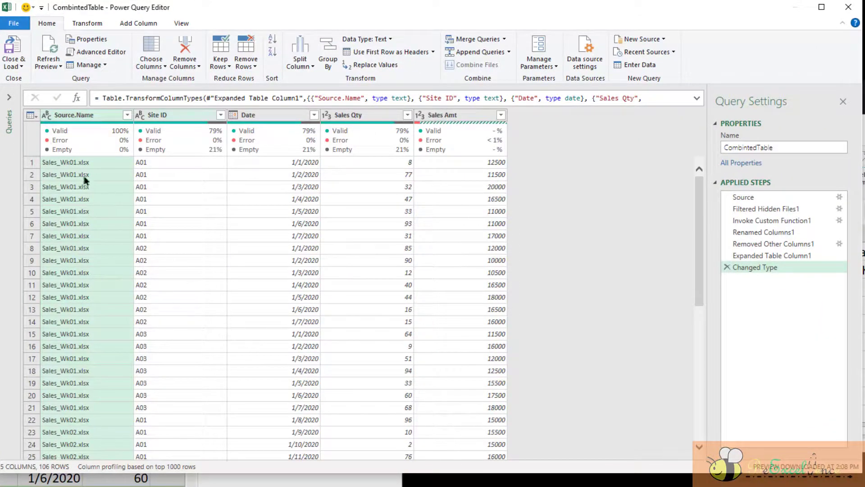
left_click(9, 100)
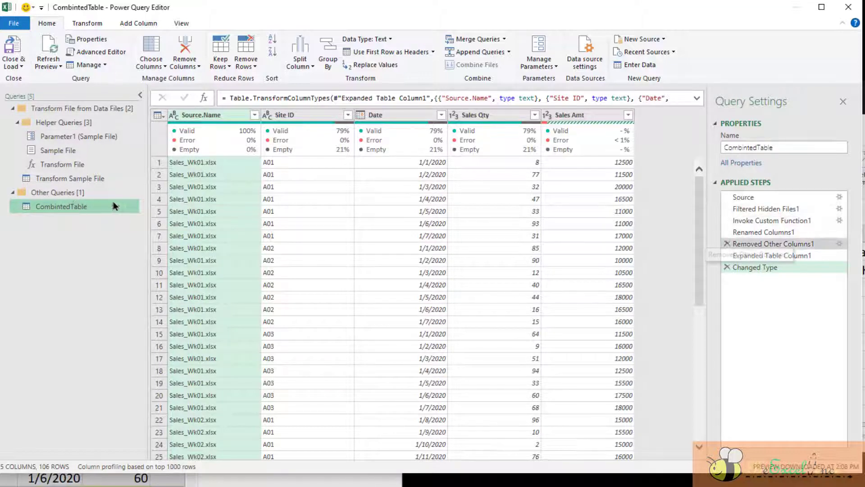
Review the Source, Filtered Hidden Files1 and Invoke Custom Function1 steps across all their columns
left_click(784, 198)
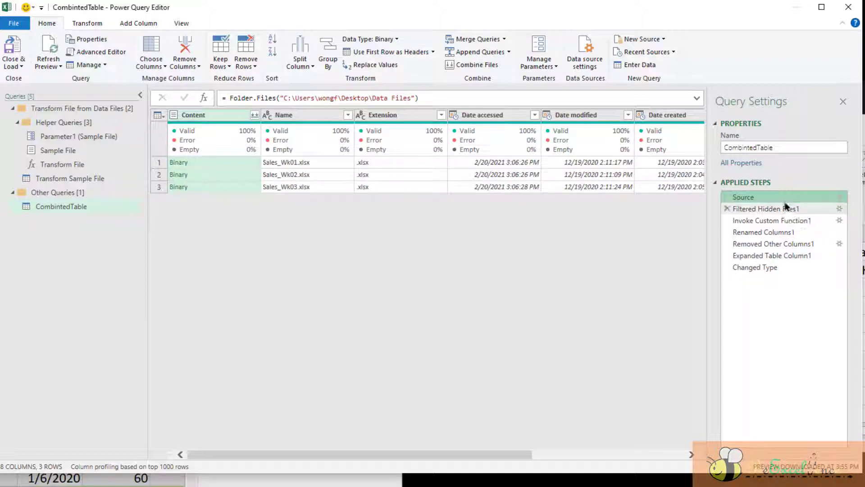
left_click(790, 210)
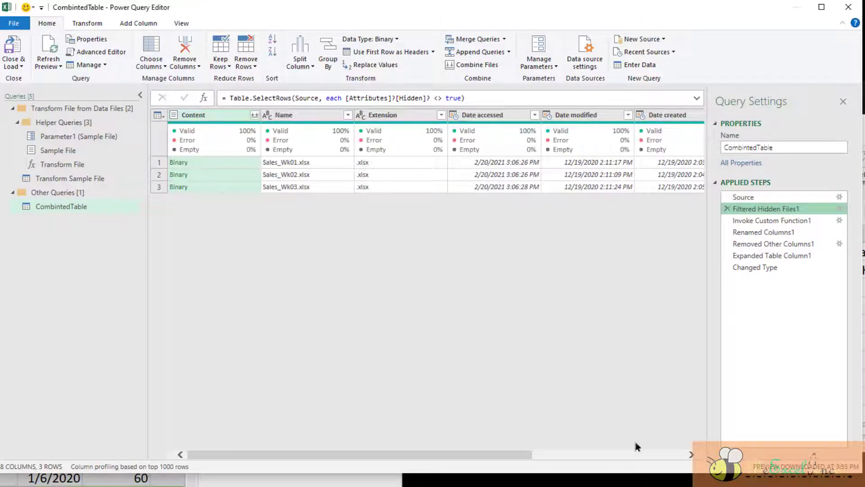
left_click(626, 453)
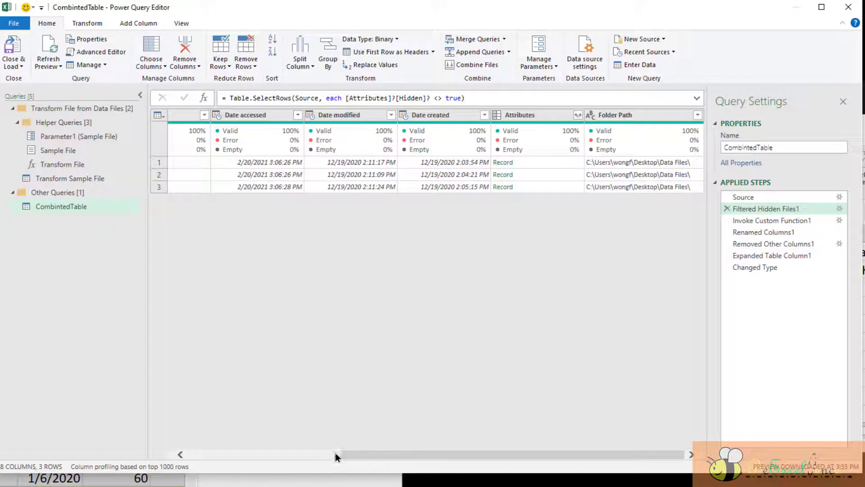
left_click(248, 453)
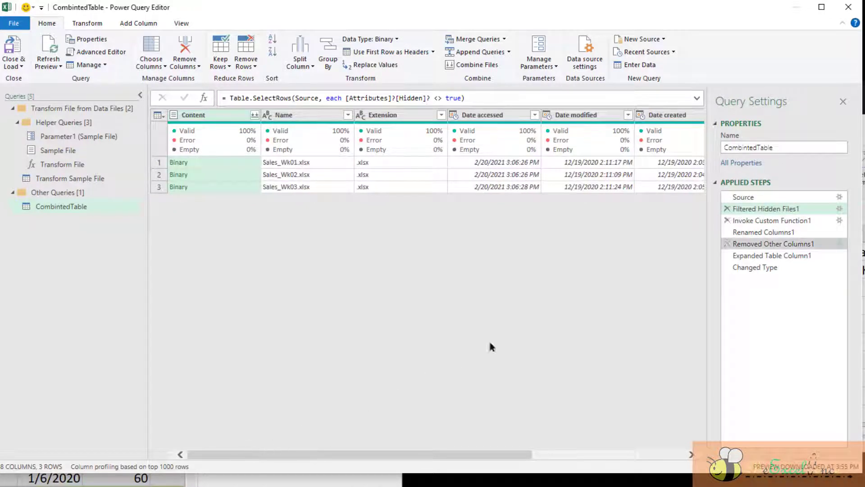
left_click(768, 219)
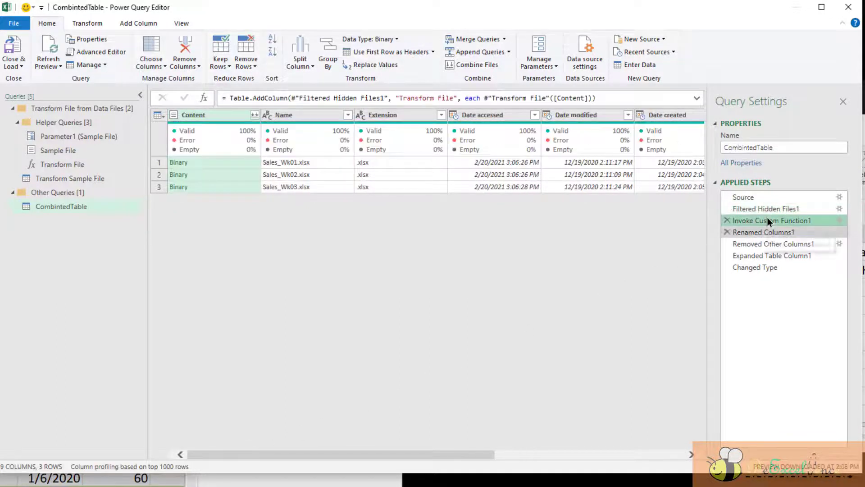
left_click(620, 453)
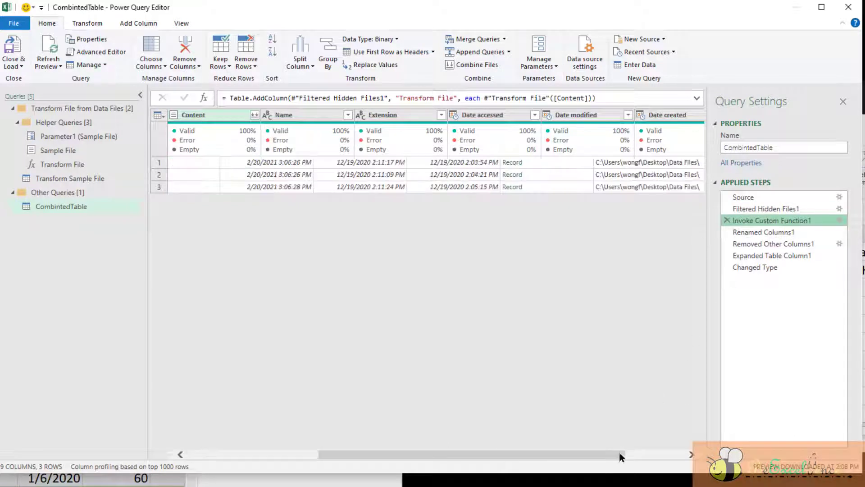
left_click_drag(620, 452, 420, 449)
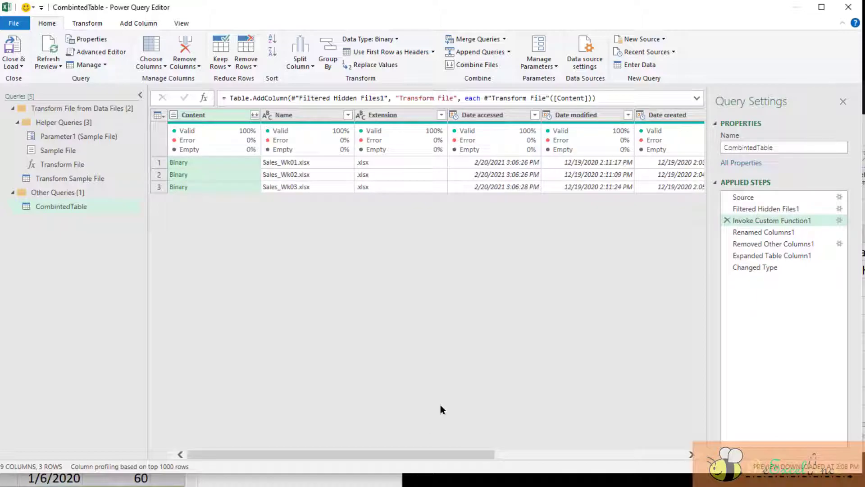
Compare the query's file list with the Data Files folder, then refresh the query preview
left_click_drag(762, 11, 279, 71)
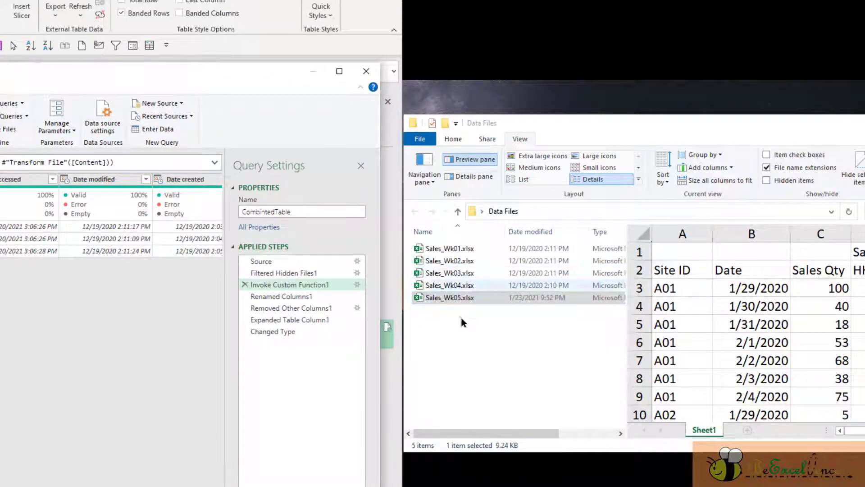
left_click_drag(127, 77, 596, 23)
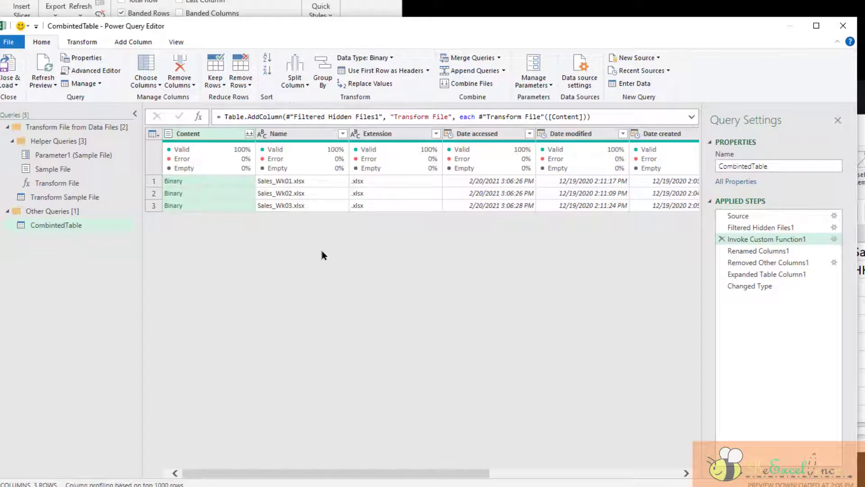
left_click(45, 62)
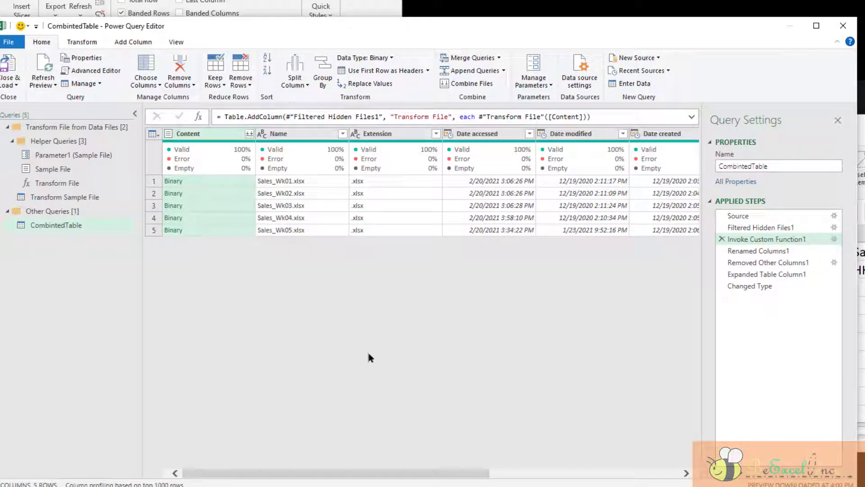
Preview each file's nested table in the Transform File column, enlarging the preview for the Sales_Wk05.xlsx table
left_click_drag(446, 469, 635, 469)
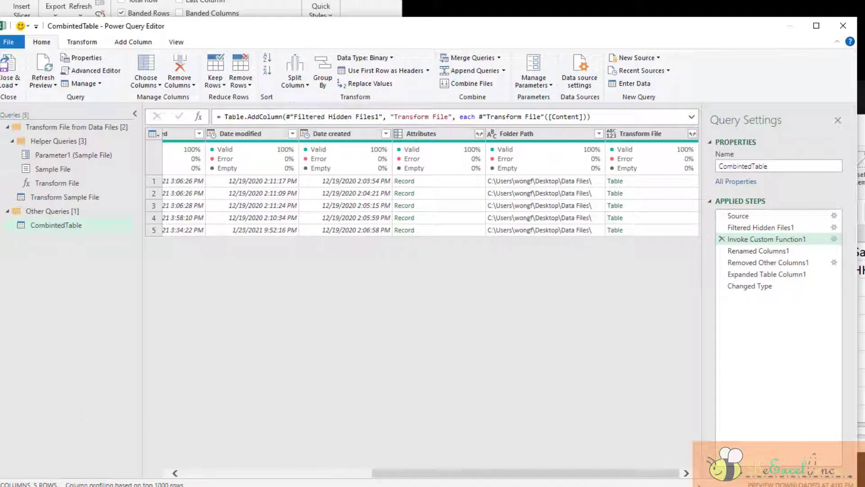
left_click(641, 179)
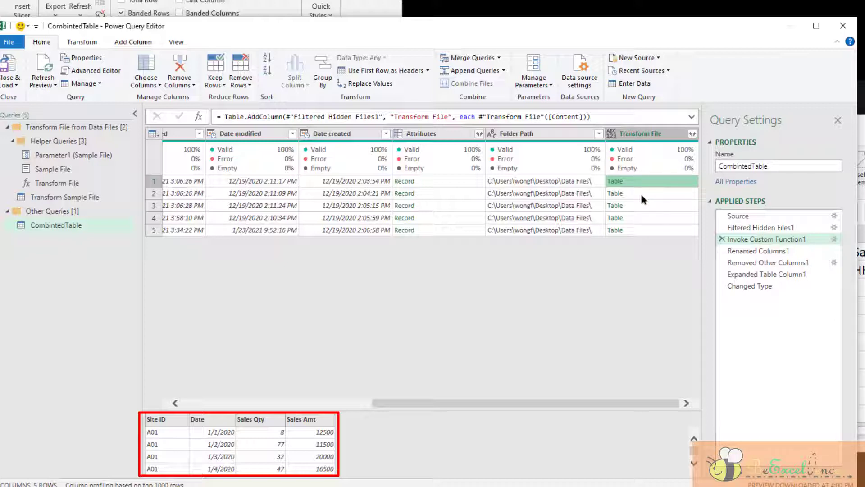
left_click(640, 194)
left_click(643, 205)
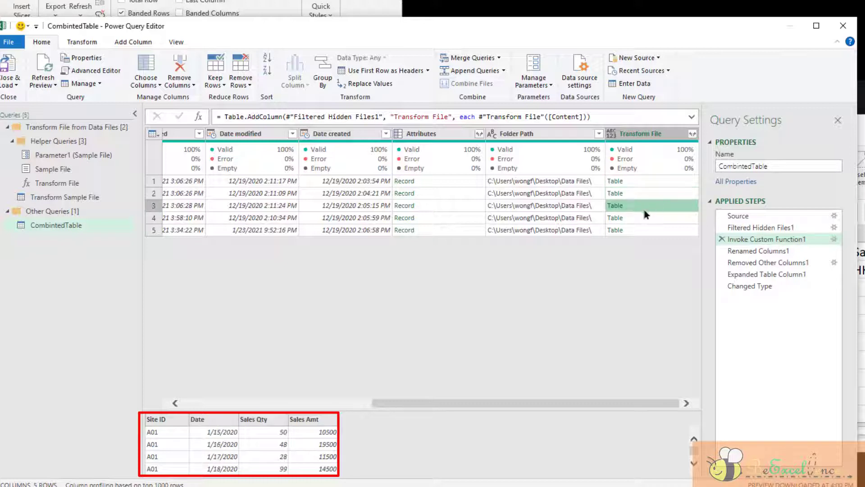
left_click(646, 217)
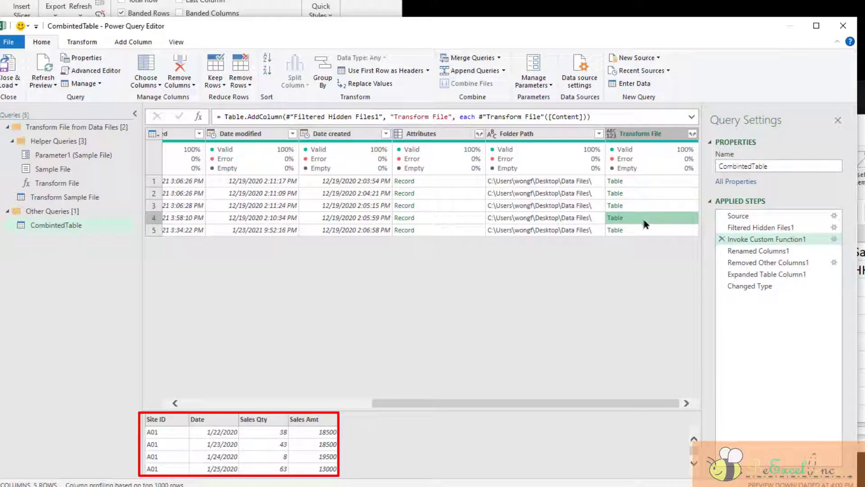
left_click(642, 231)
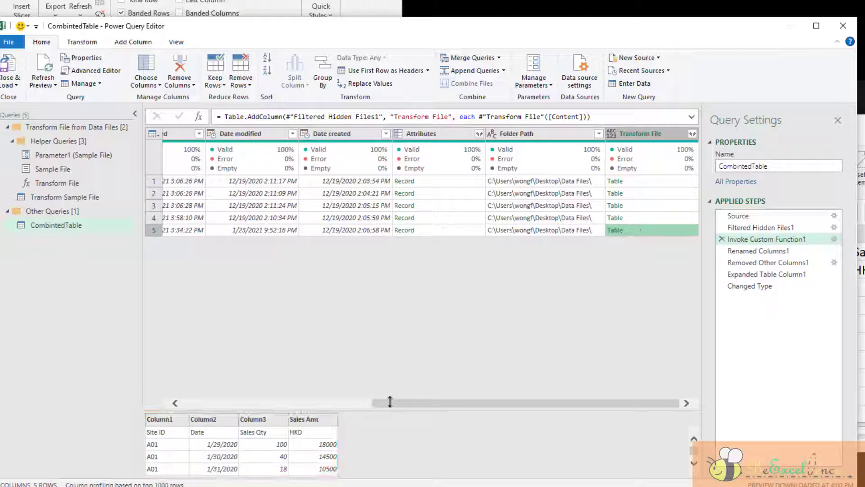
left_click_drag(381, 405, 385, 369)
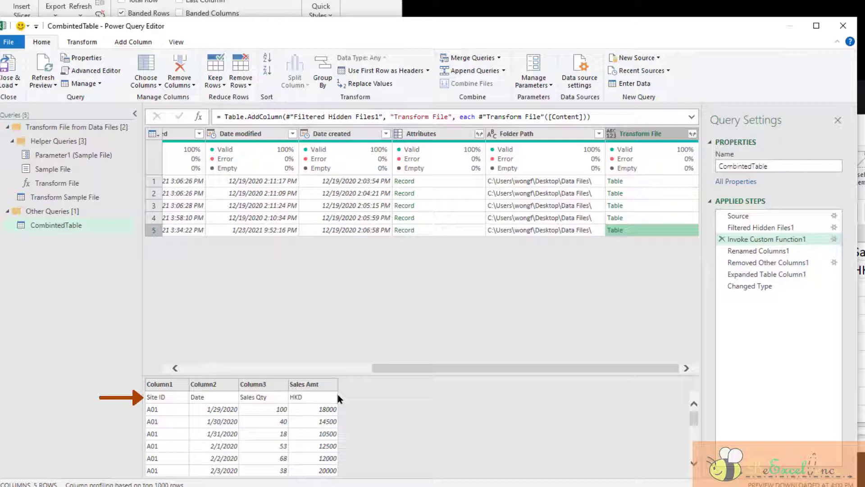
Review the Renamed Columns1 and Removed Other Columns1 steps, previewing the nested table of every weekly file
left_click(784, 251)
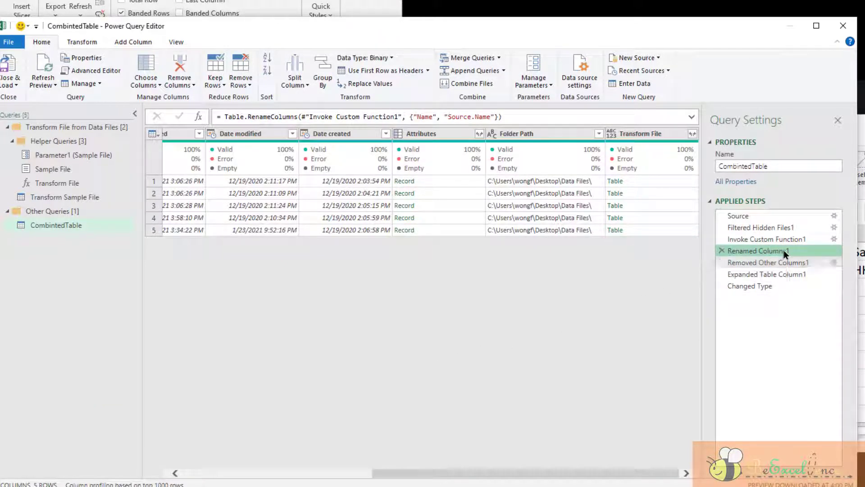
left_click(259, 474)
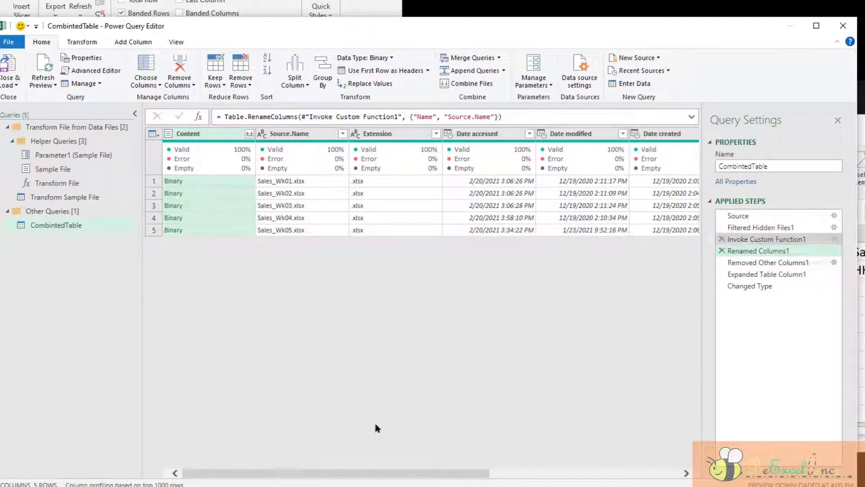
left_click(781, 261)
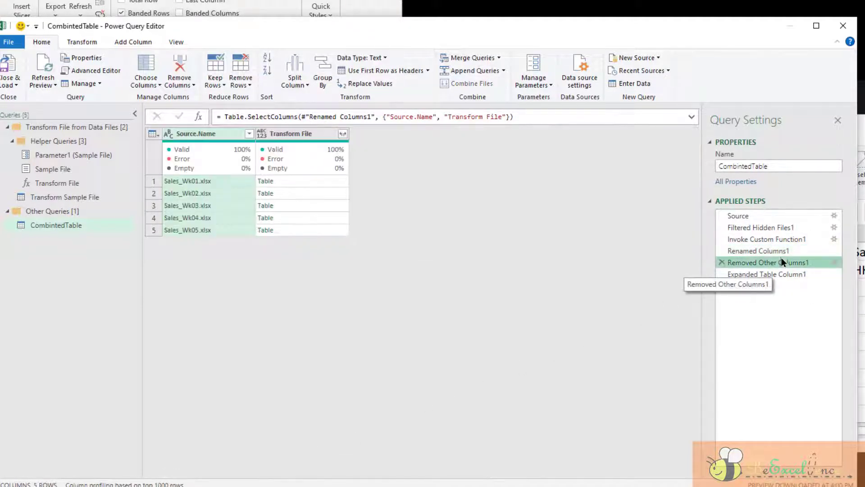
left_click(308, 181)
left_click(309, 193)
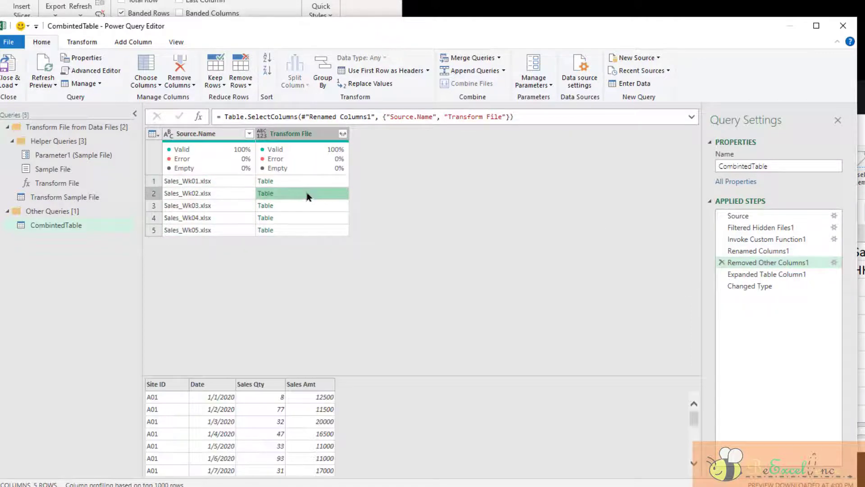
left_click(312, 205)
left_click(314, 218)
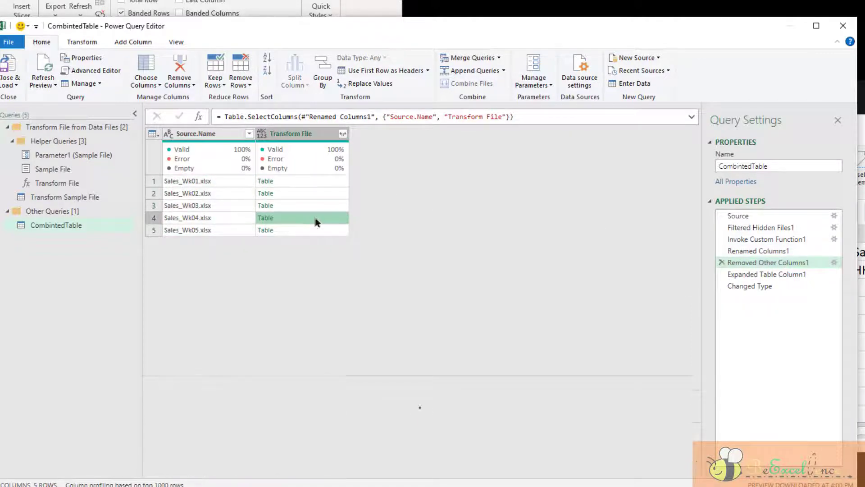
left_click(320, 231)
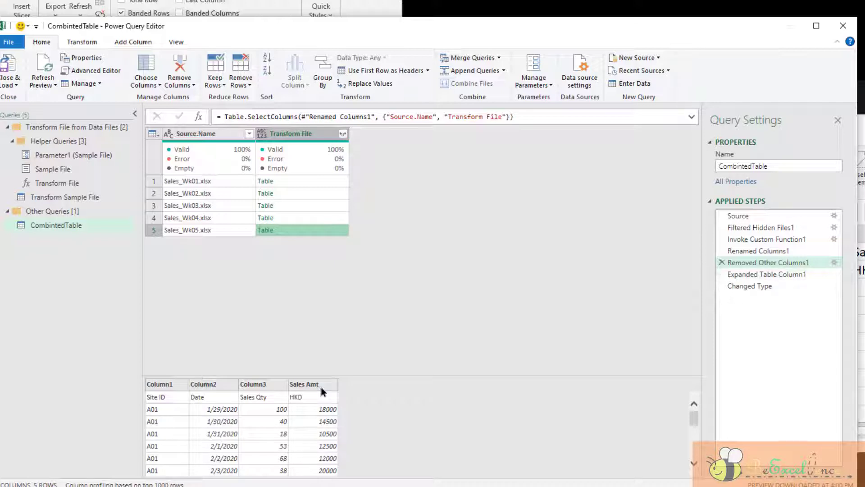
Compare the column quality figures at the Expanded Table Column1 and Changed Type steps, focusing on the Sales Amt column
left_click(772, 276)
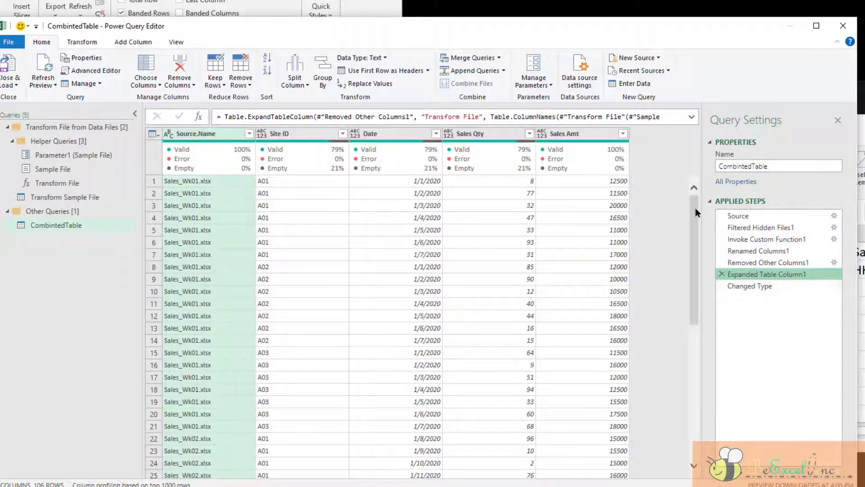
scroll(694, 230, "down", 1)
scroll(693, 229, "up", 2)
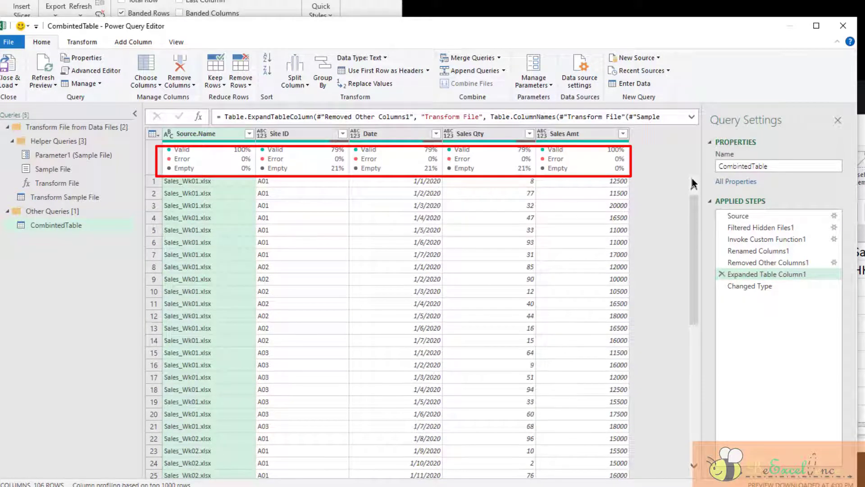
mouse_move(395, 172)
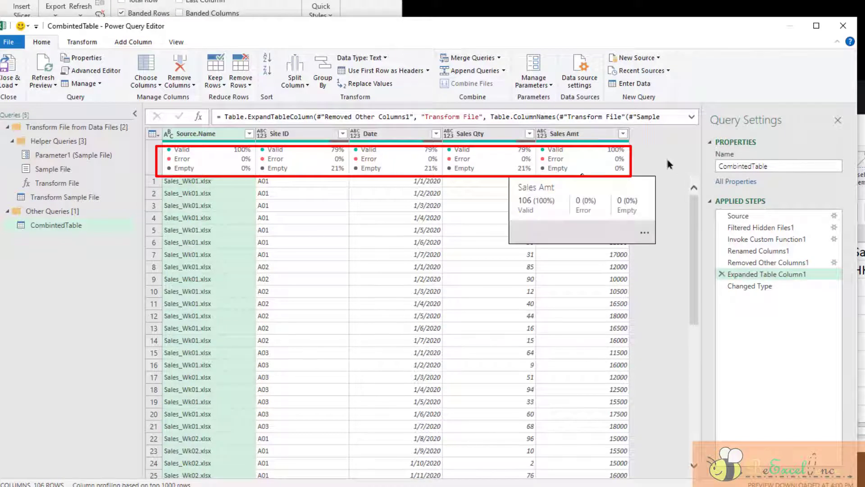
left_click(754, 289)
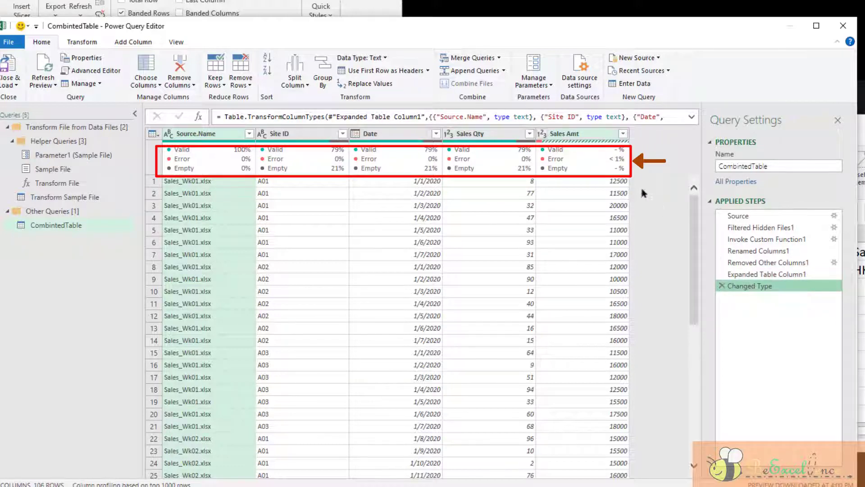
left_click(576, 135)
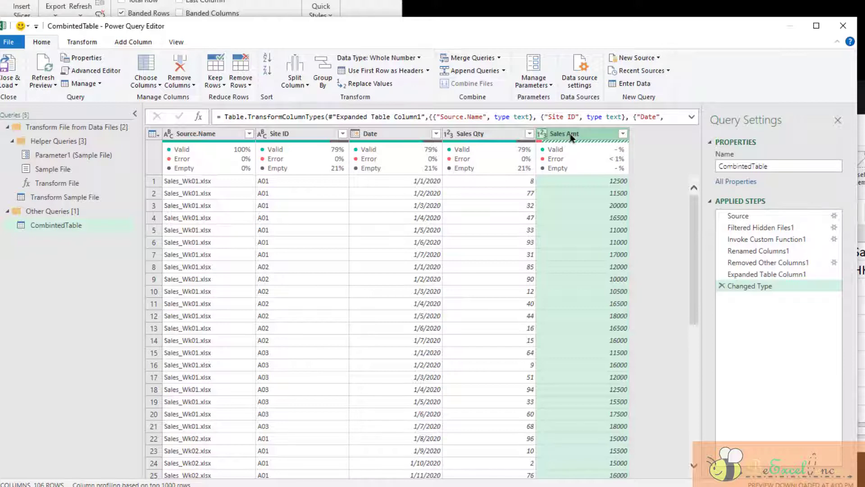
Inspect the first Sales_Wk05.xlsx row at the Changed Type step, checking its Sales Amt error and its Site ID, Date and Sales Qty cells
scroll(606, 221, "down", 15)
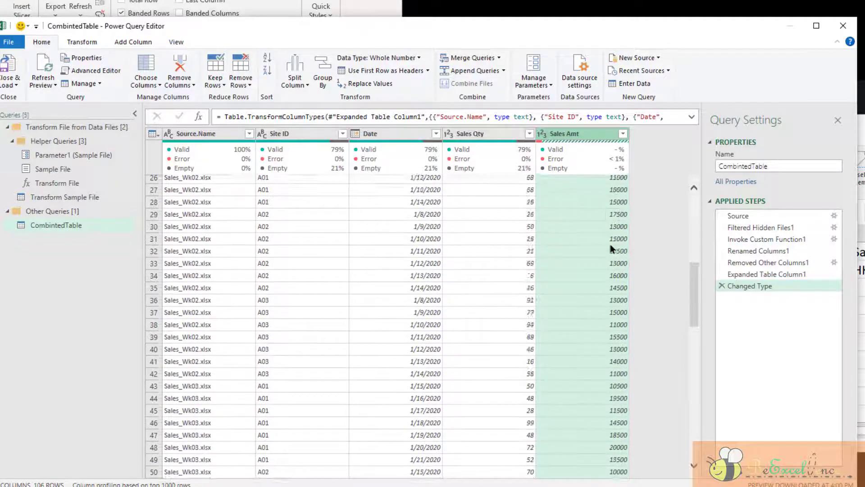
scroll(612, 248, "down", 9)
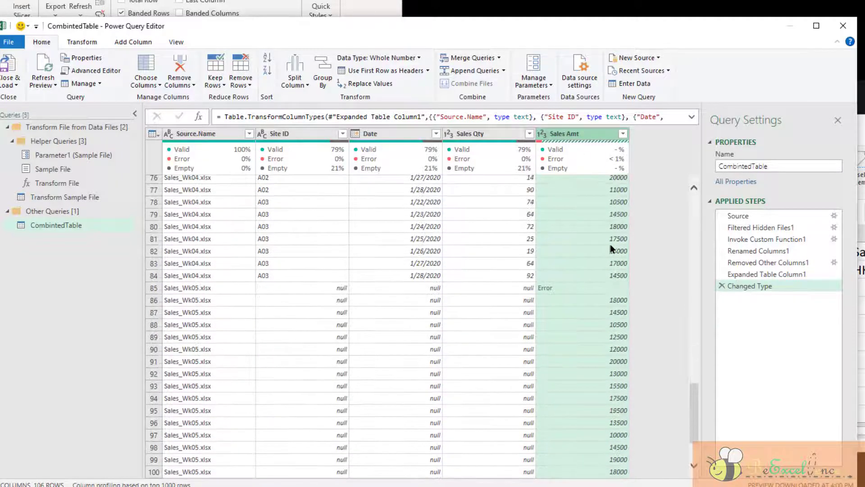
left_click(600, 289)
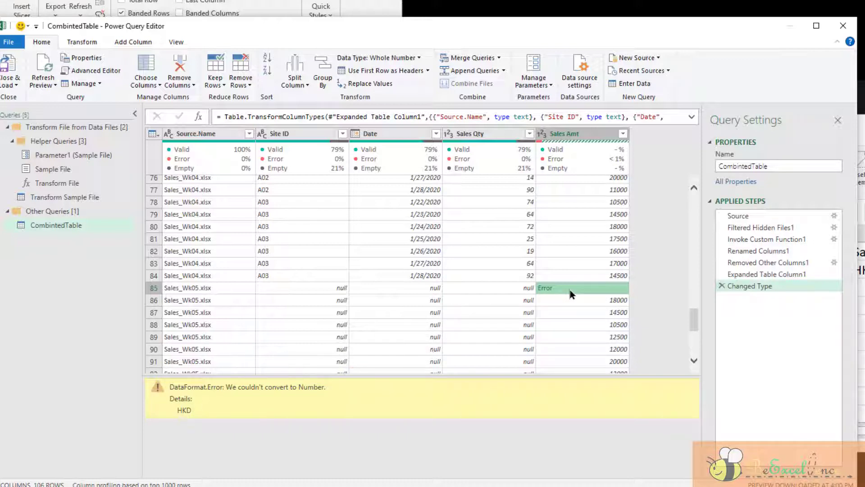
left_click(297, 288)
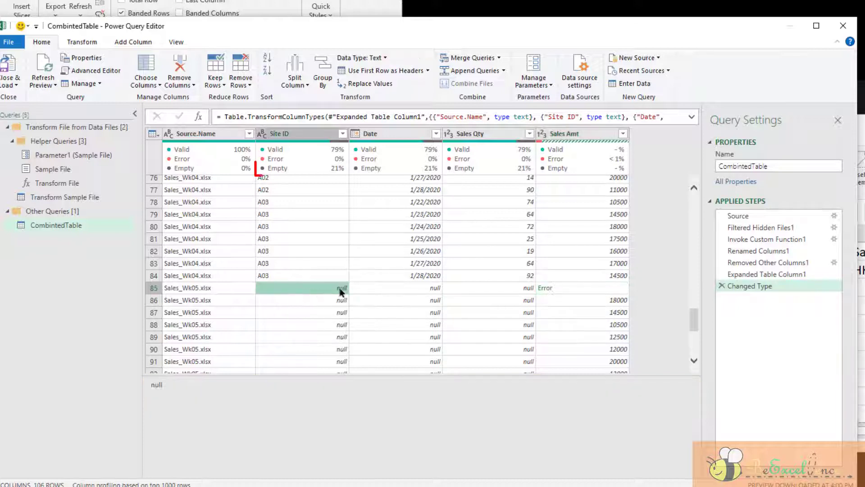
left_click(411, 288)
left_click(515, 289)
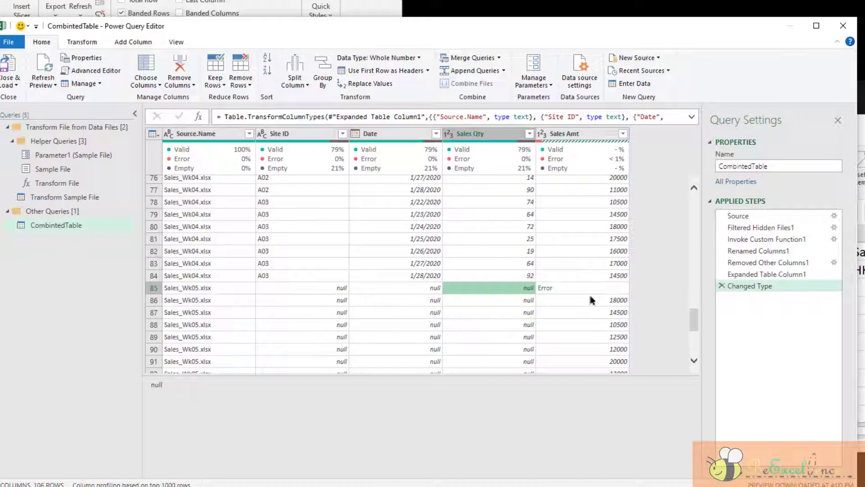
Preview the Sales_Wk05.xlsx nested table at the Removed Other Columns1 step in an enlarged preview, then return to the Changed Type step
left_click(771, 264)
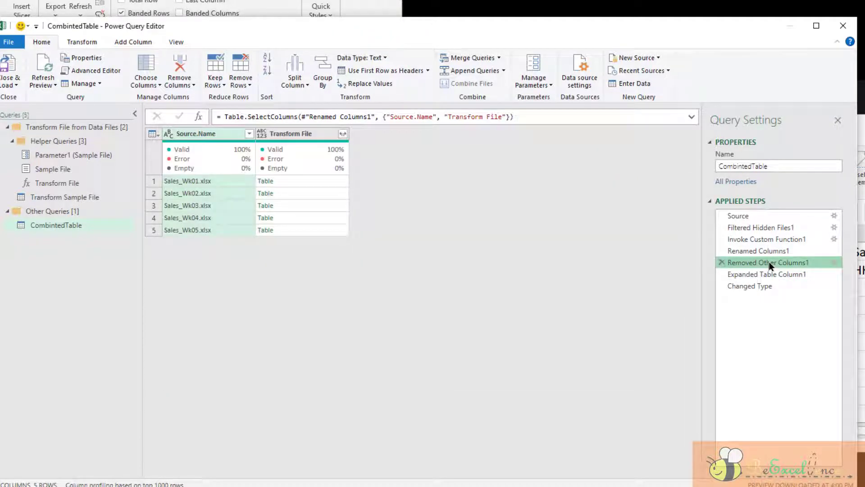
left_click(317, 230)
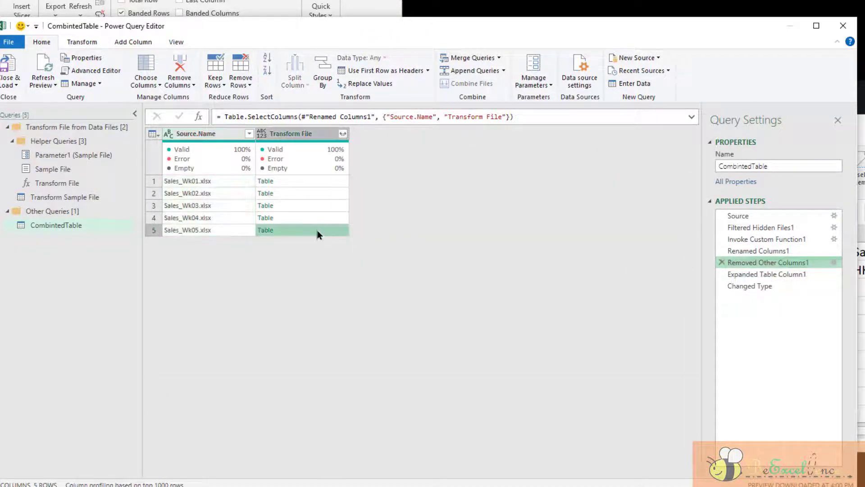
left_click_drag(426, 377, 426, 339)
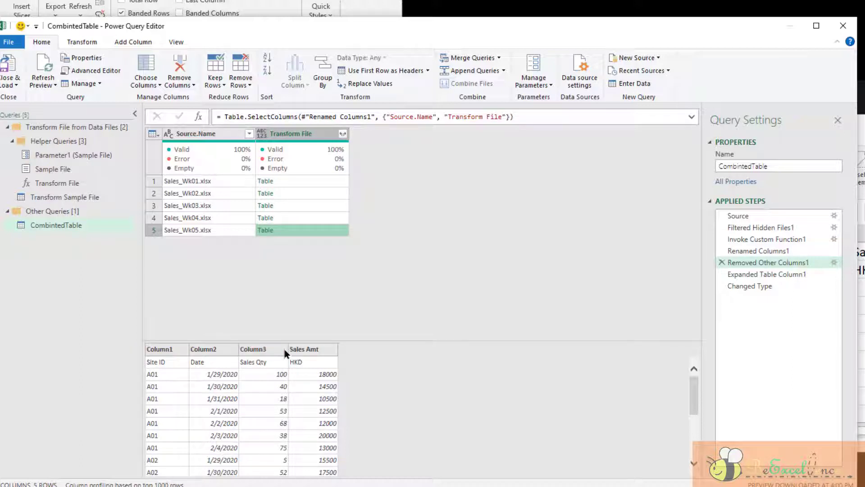
left_click(750, 286)
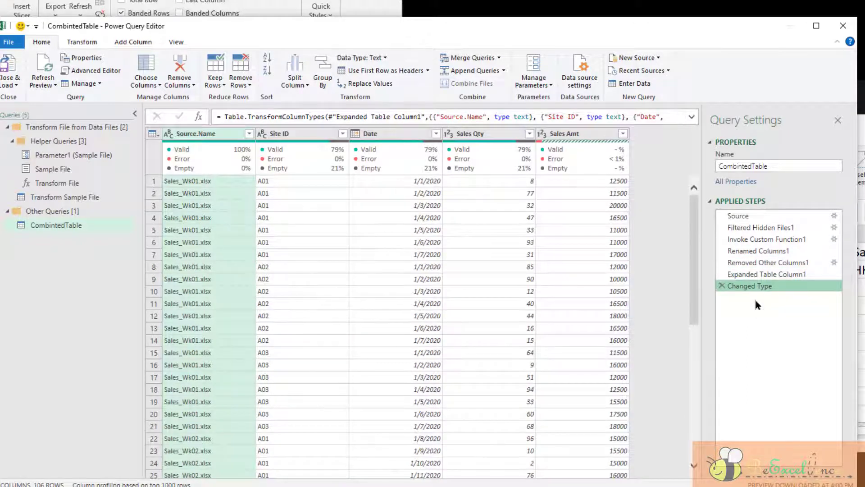
Trace the Transform Sample File query's Source step to Parameter1 and check the options for its current value
left_click(106, 199)
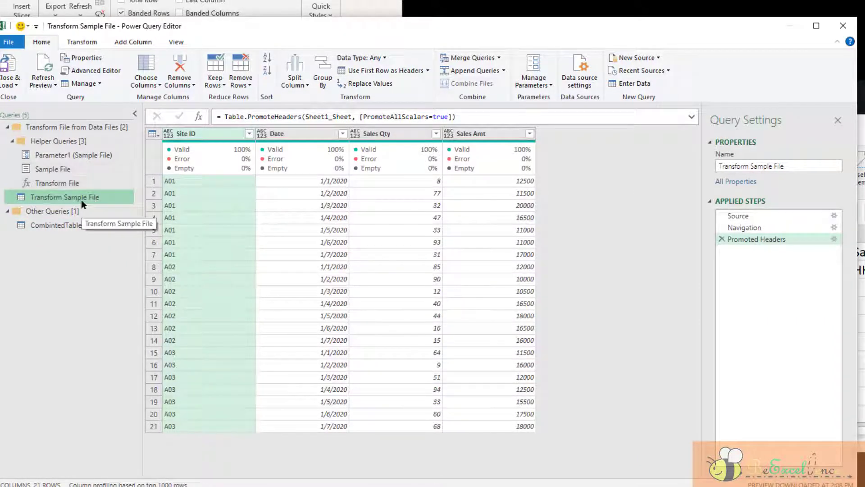
left_click(759, 217)
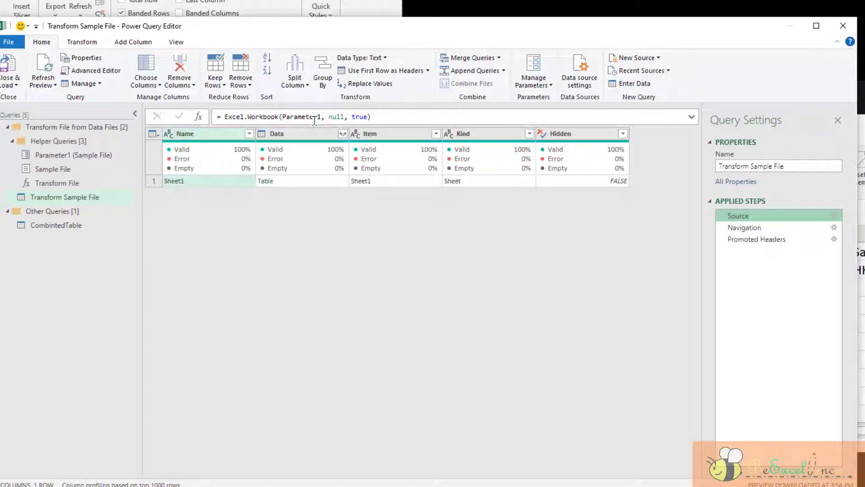
left_click(97, 154)
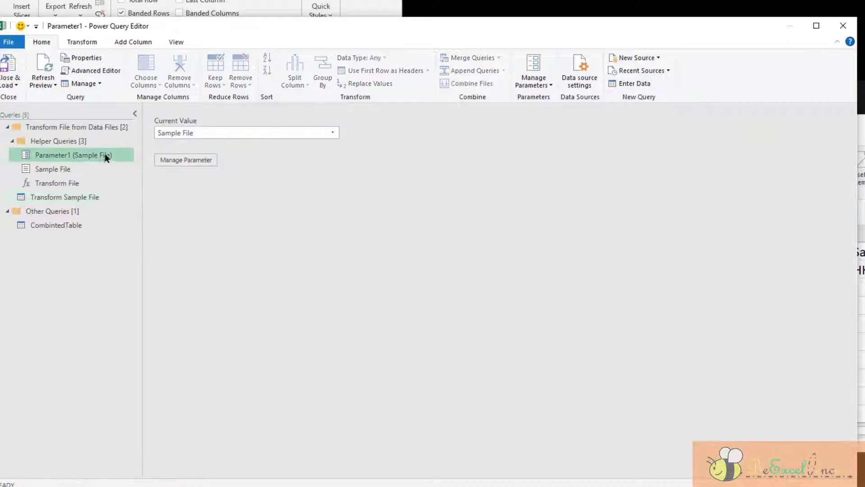
left_click(329, 133)
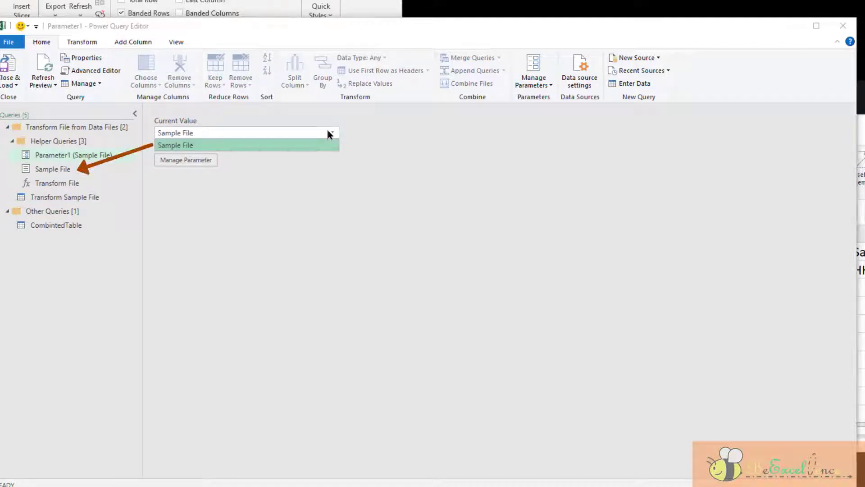
left_click(329, 133)
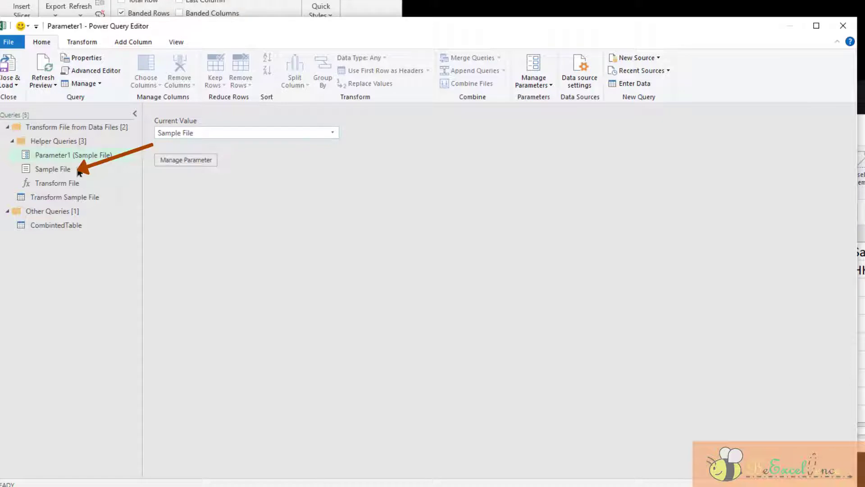
Review the Source and Navigation steps of the Sample File helper query
left_click(78, 172)
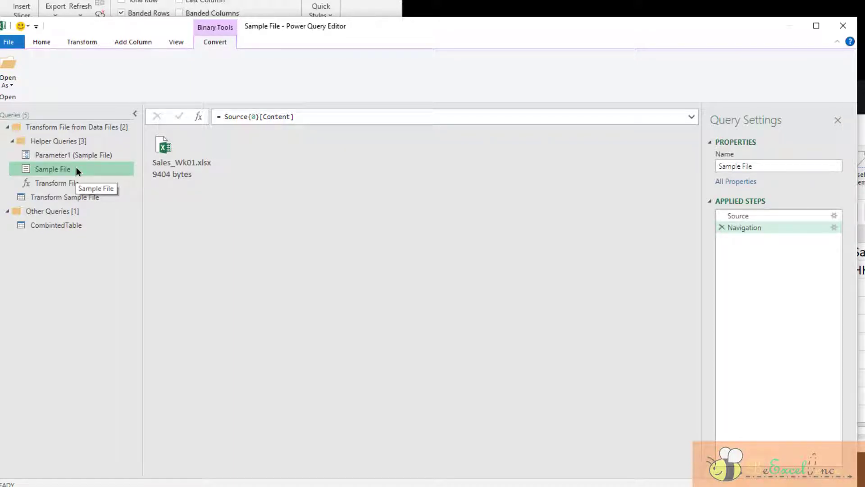
left_click(774, 217)
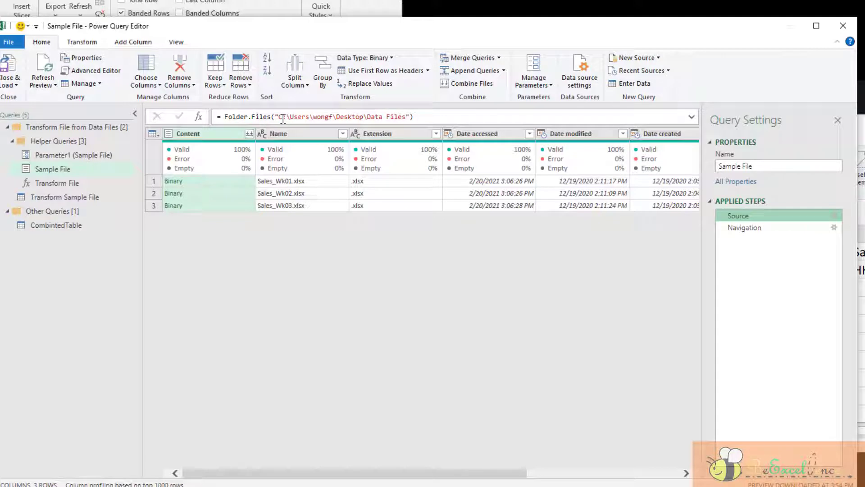
left_click(788, 227)
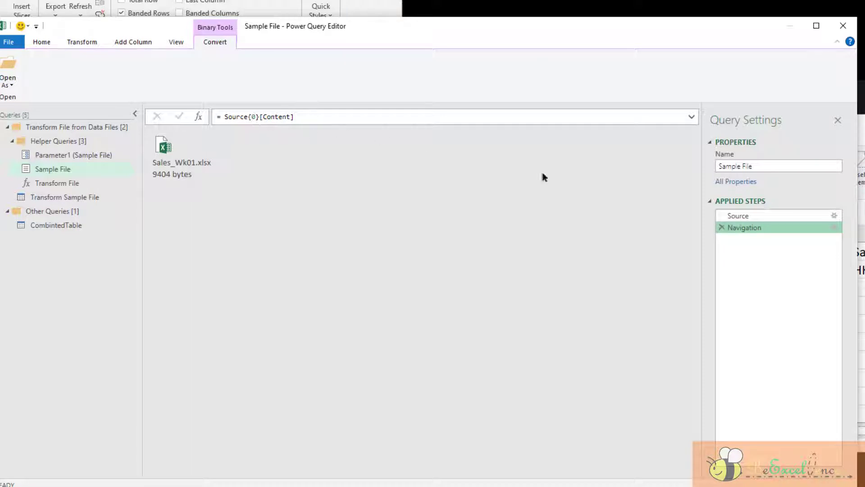
Filter the Name column at the Sample File query's Source step to Sales_Wk05.xlsx only, then check the final navigation step
left_click(772, 215)
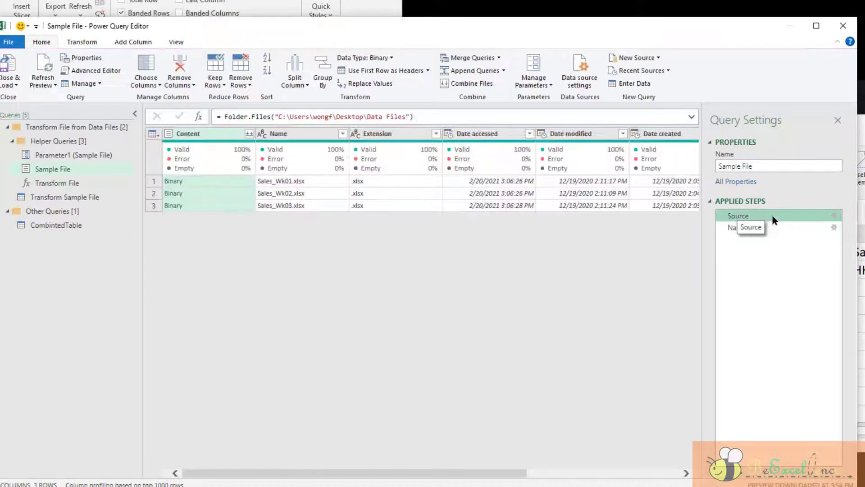
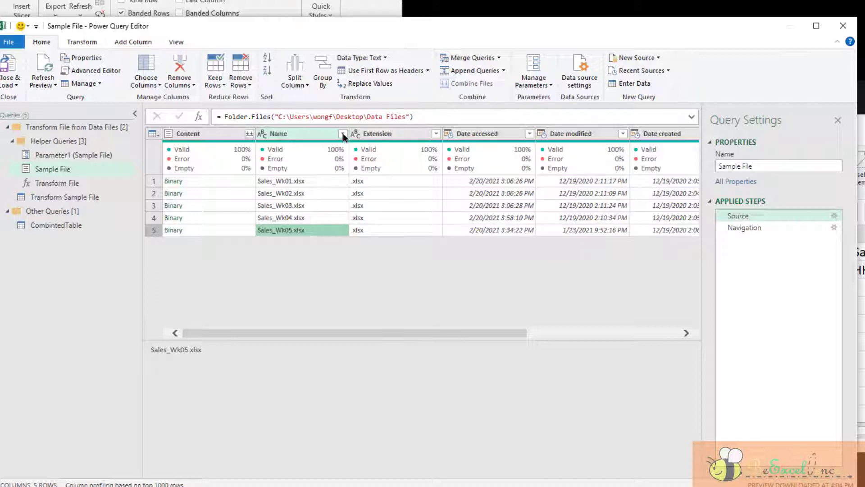
left_click(197, 256)
left_click(207, 314)
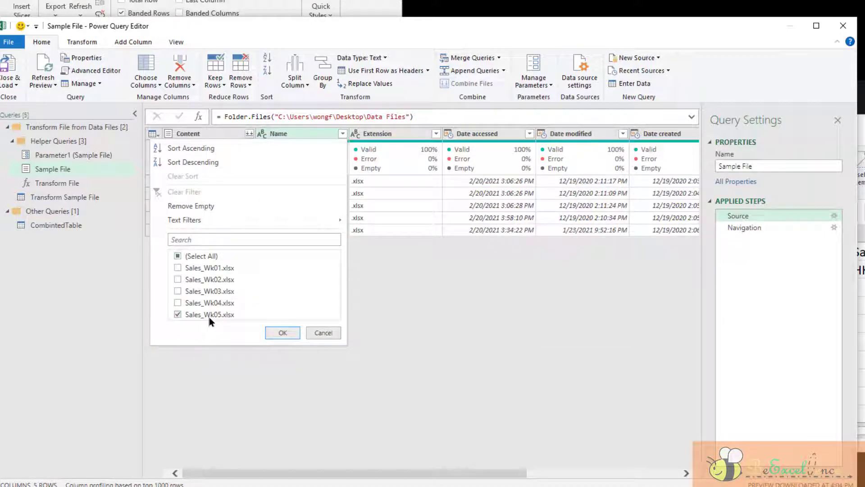
left_click(284, 332)
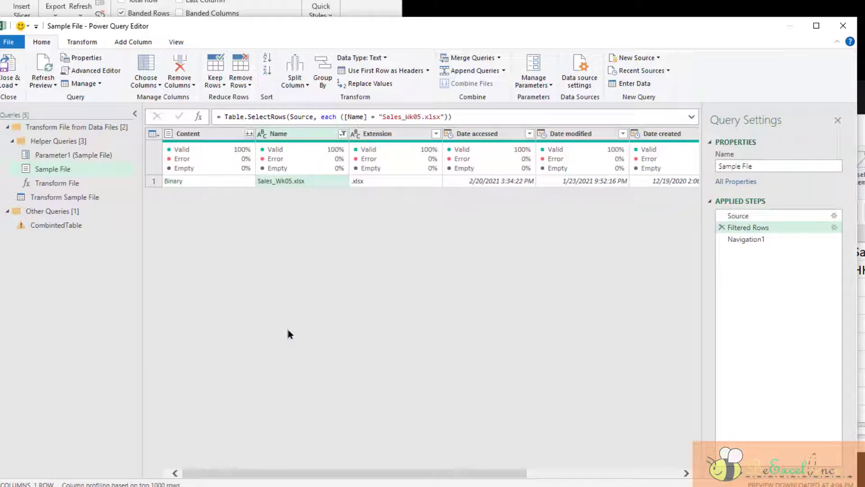
left_click(781, 243)
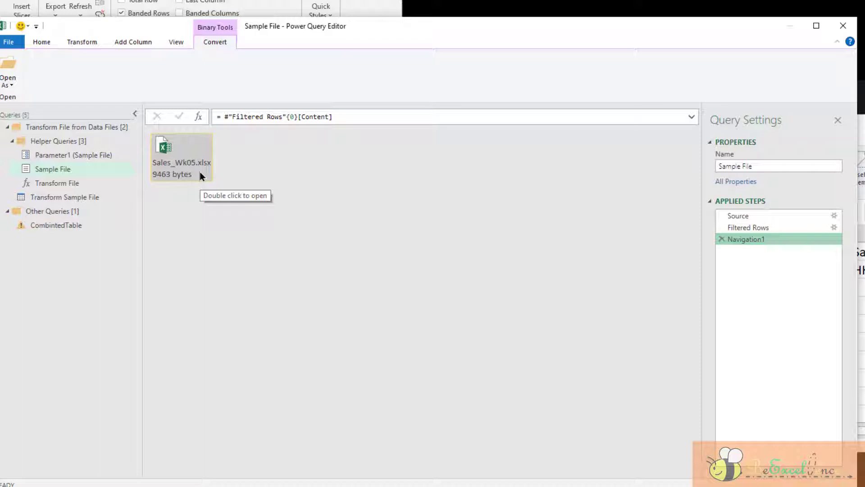
Retrace Transform Sample File through its Source step, Parameter1 and Sample File, then examine the table at its Navigation step
left_click(56, 197)
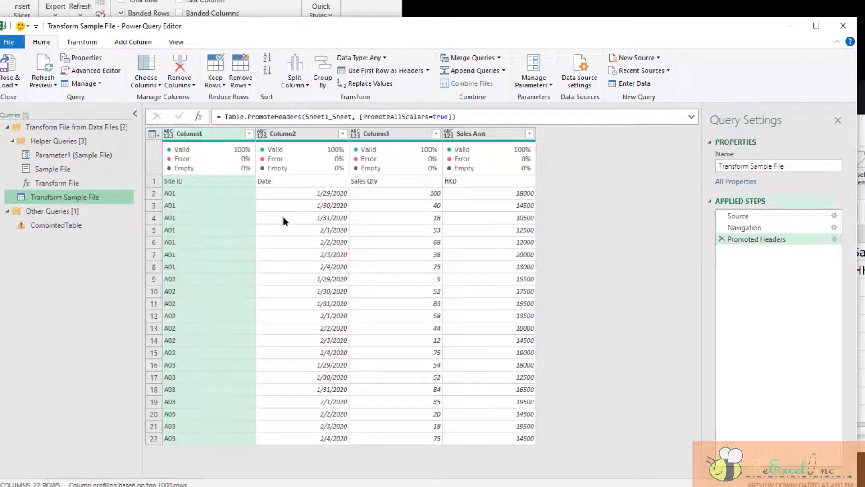
left_click(769, 218)
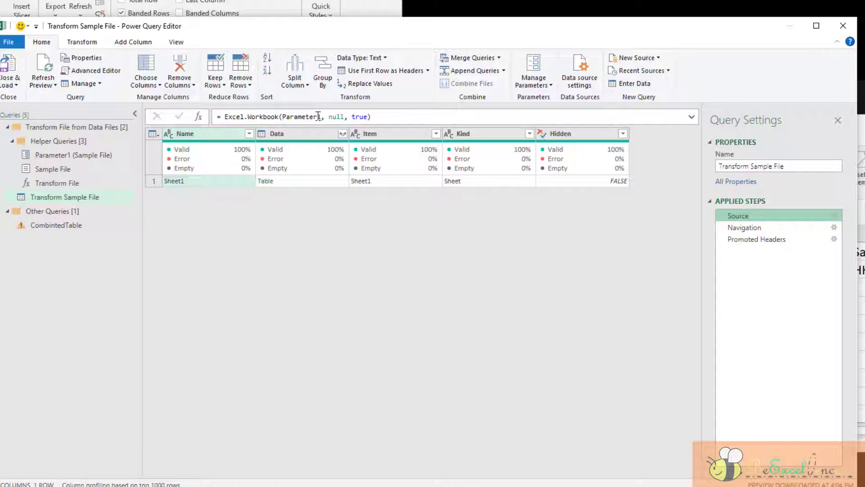
left_click(98, 157)
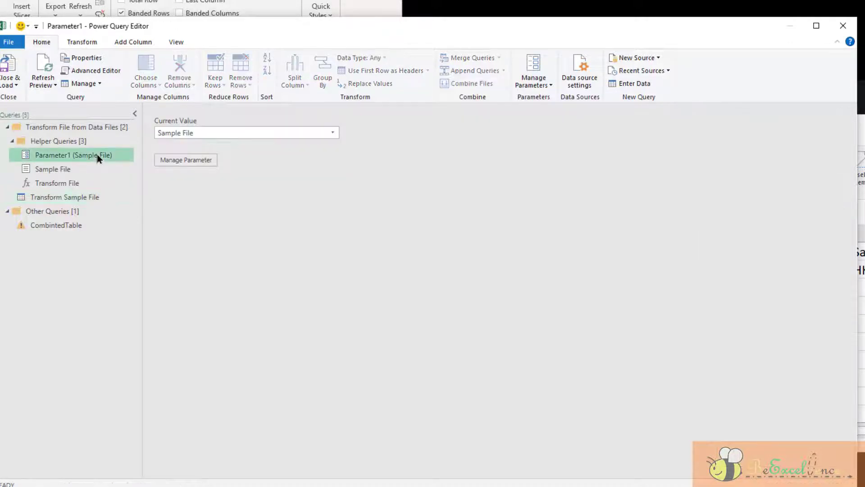
left_click(69, 167)
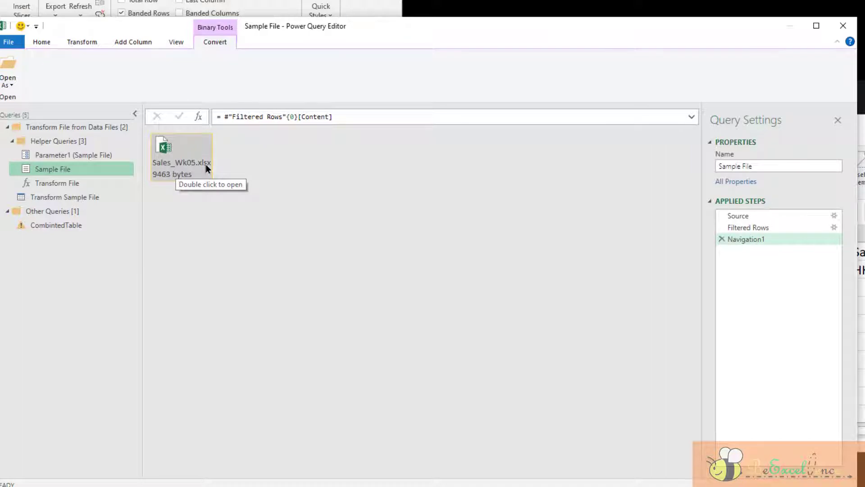
left_click(91, 196)
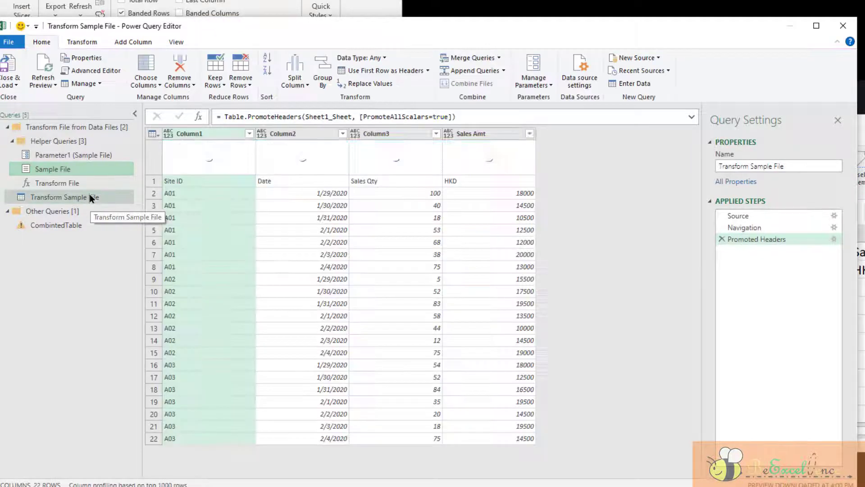
left_click(785, 217)
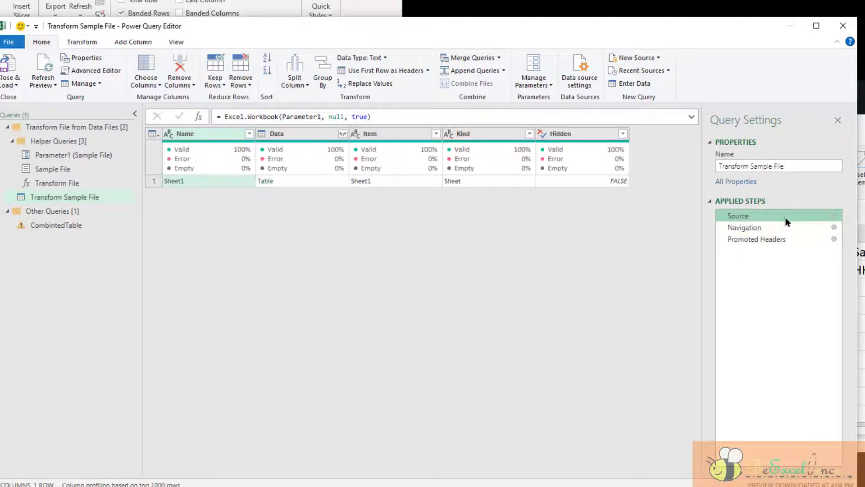
left_click(779, 226)
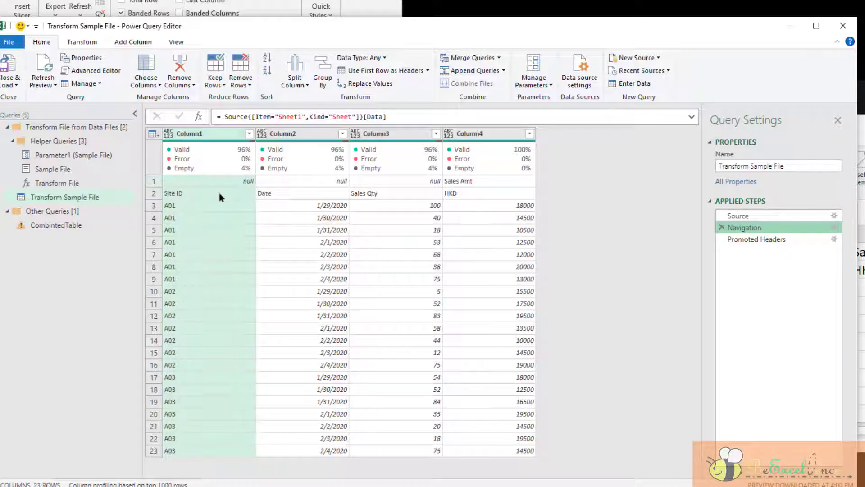
Compare the Navigation step's table with the header rows of Sales_Wk05.xlsx previewed in the Data Files folder, placing the windows side by side
left_click_drag(695, 22, 354, 63)
left_click(544, 249)
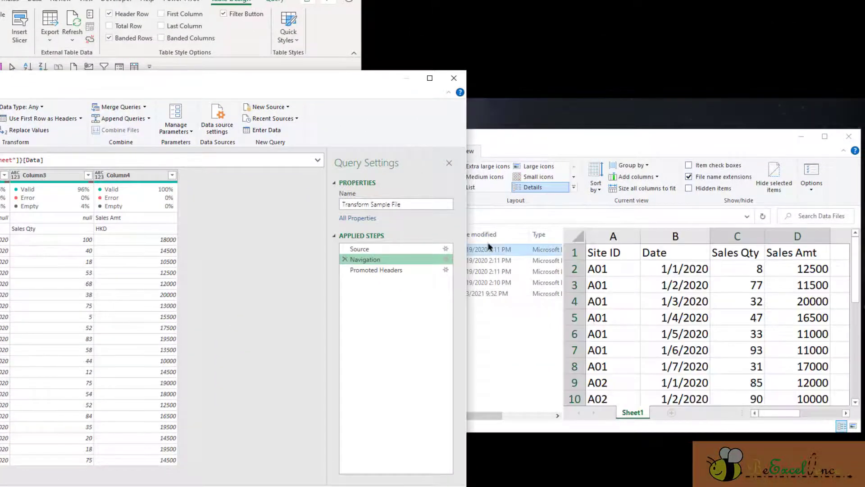
left_click_drag(234, 81, 347, 147)
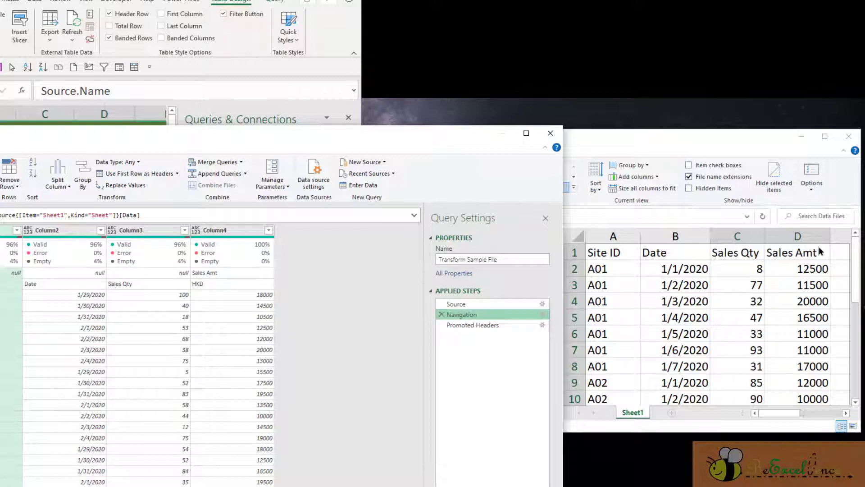
left_click_drag(289, 141, 220, 141)
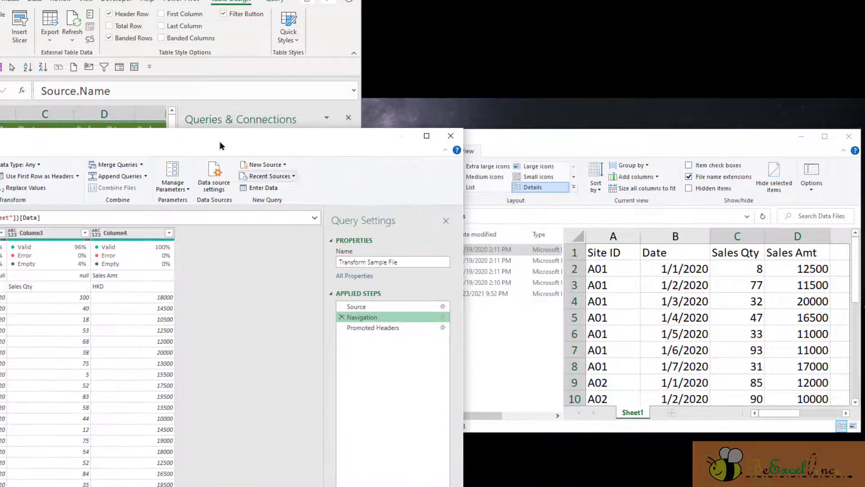
left_click(494, 283)
left_click(499, 294)
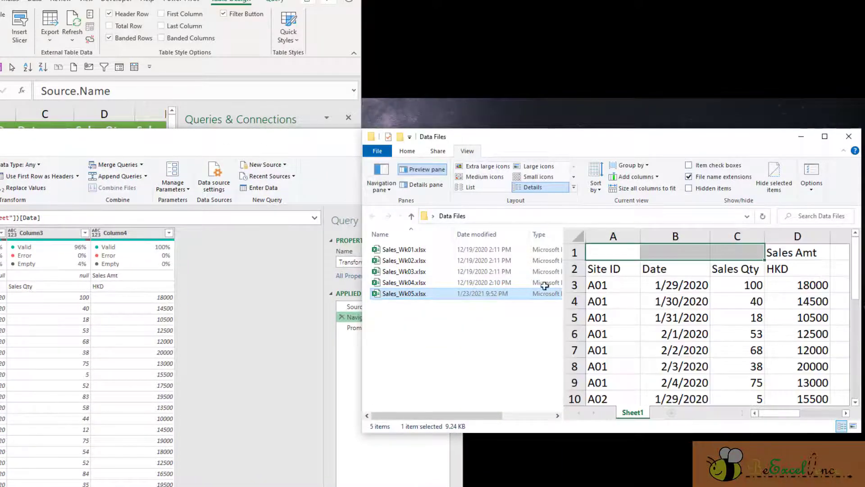
left_click_drag(776, 265, 604, 255)
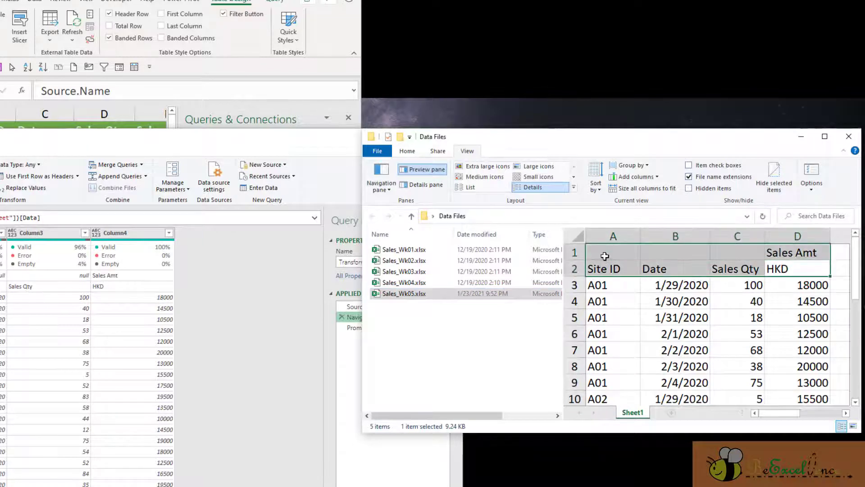
left_click(179, 140)
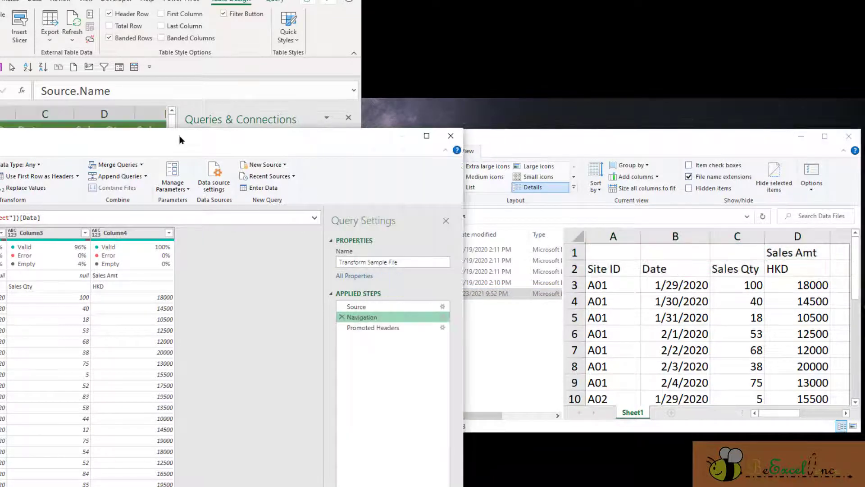
Delete the Promoted Headers step from the Transform Sample File query
left_click_drag(180, 141, 498, 71)
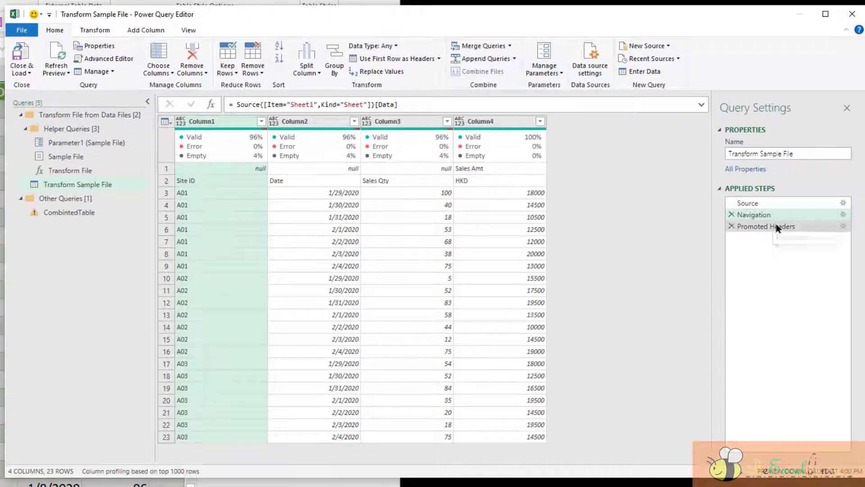
left_click(776, 227)
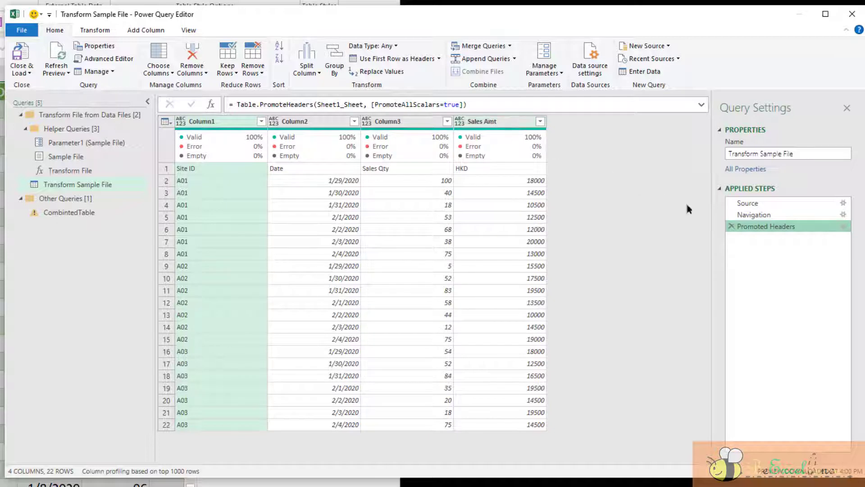
left_click(731, 225)
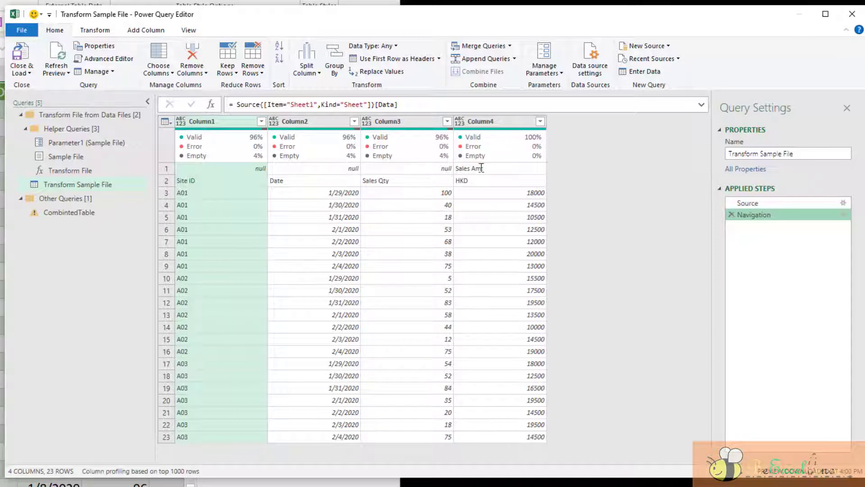
Rename Column1 to Site ID and Column2 to Date in the Transform Sample File query
double_click(228, 122)
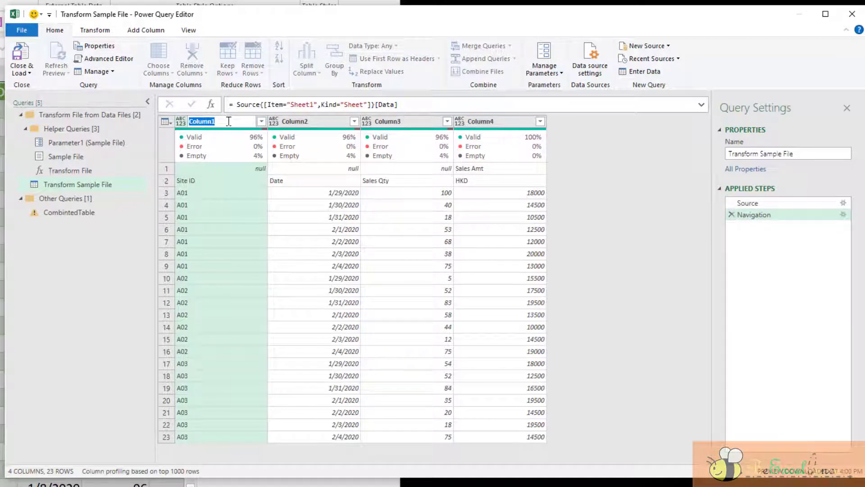
type("Site ID")
key("Return")
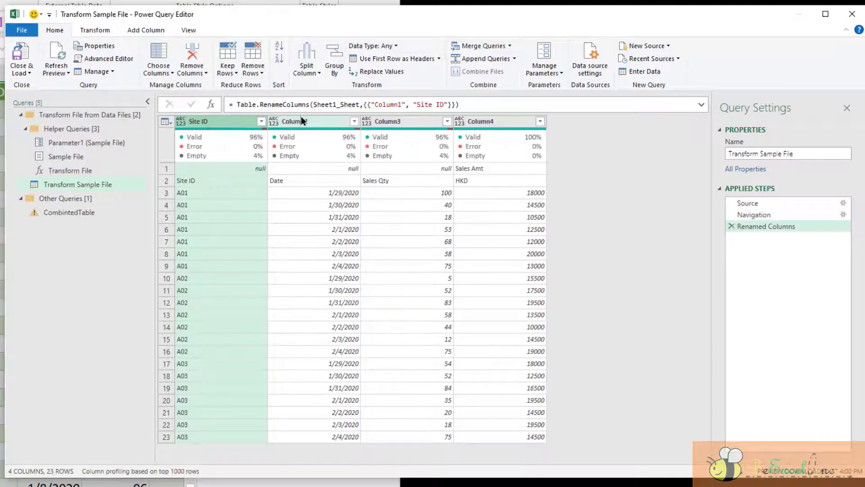
double_click(300, 120)
type("Date")
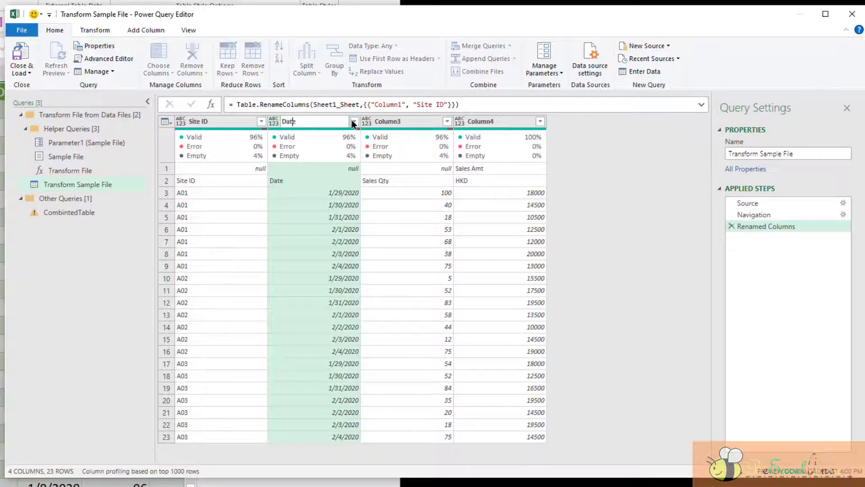
key("Return")
Rename Column3 to Sales Qty and Column4 to Sales Amt
double_click(396, 121)
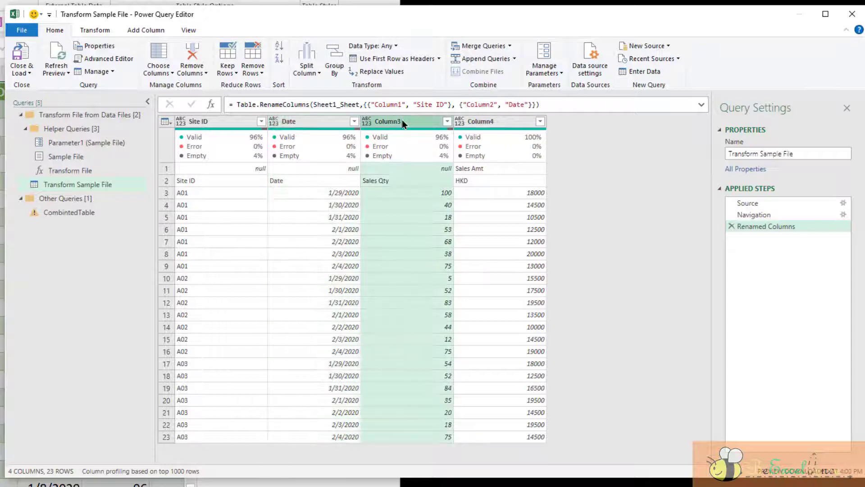
type("Sales ")
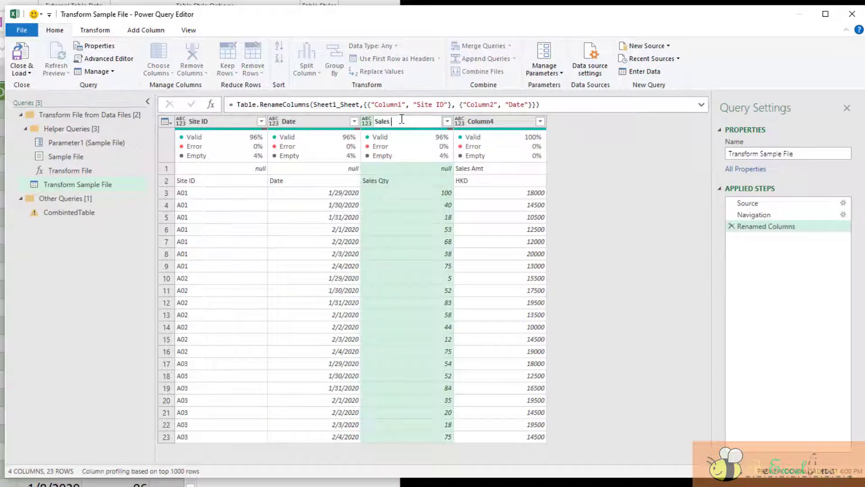
type("Qty")
key("Return")
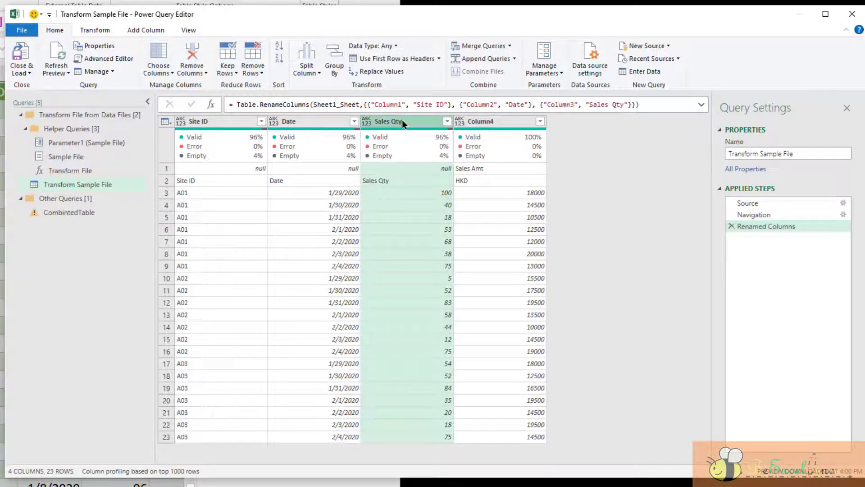
double_click(493, 121)
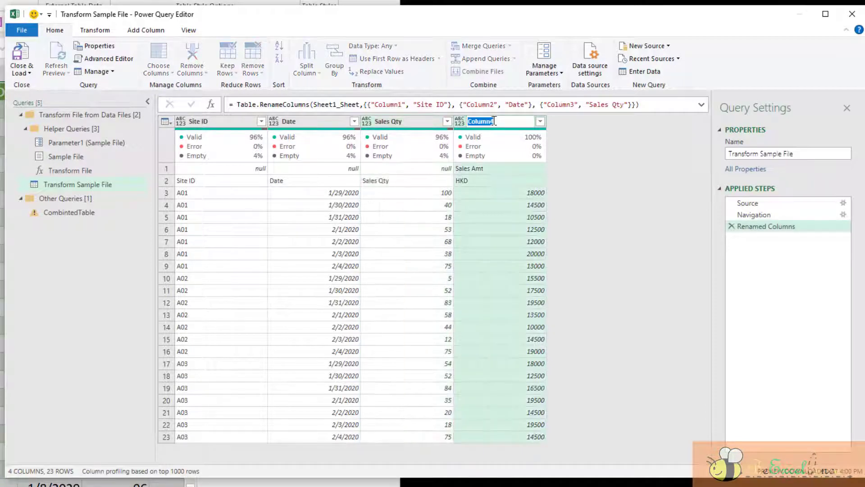
type("Sales Amt")
key("Return")
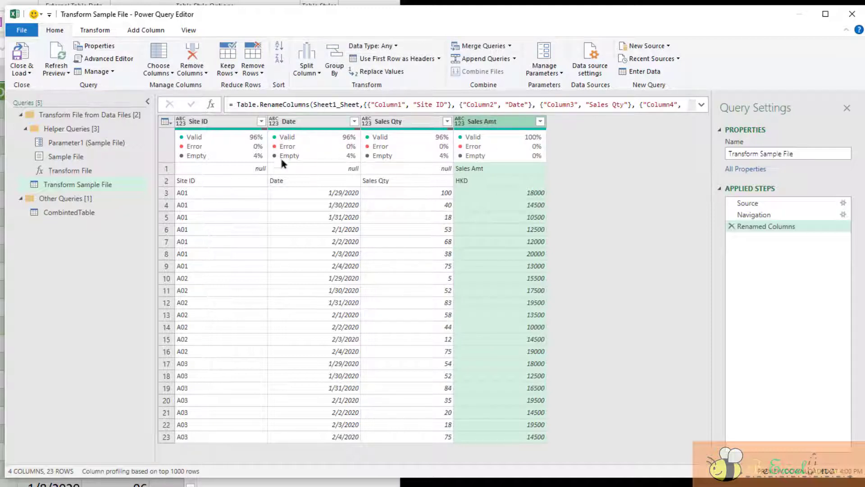
left_click(235, 169)
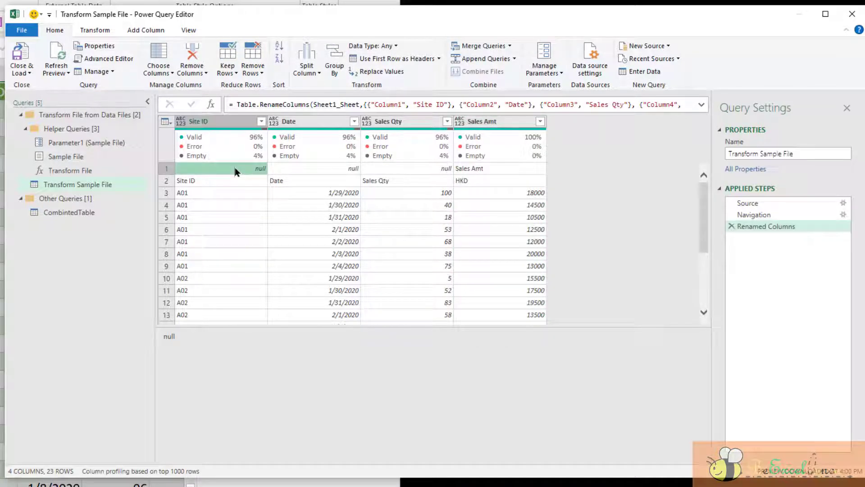
left_click(224, 183)
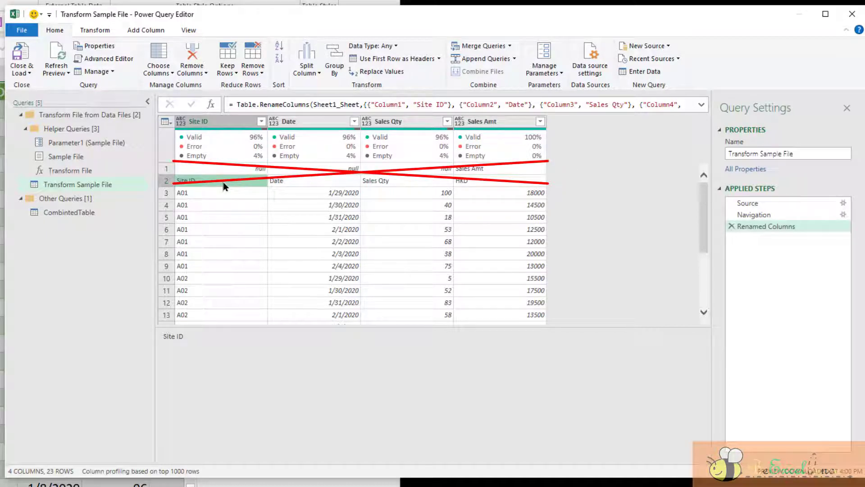
left_click(221, 170)
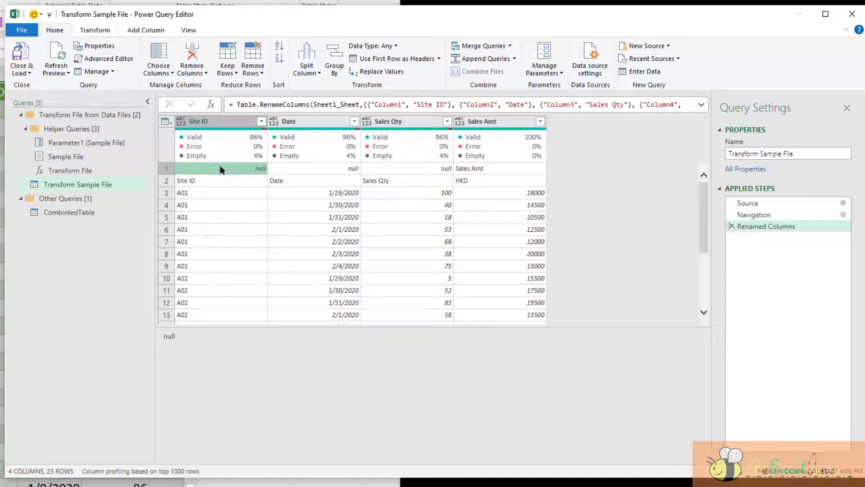
left_click(251, 73)
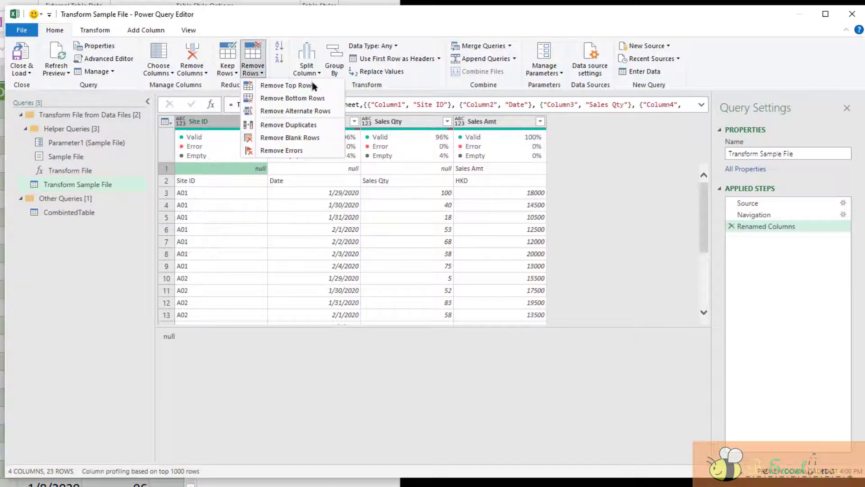
left_click(309, 85)
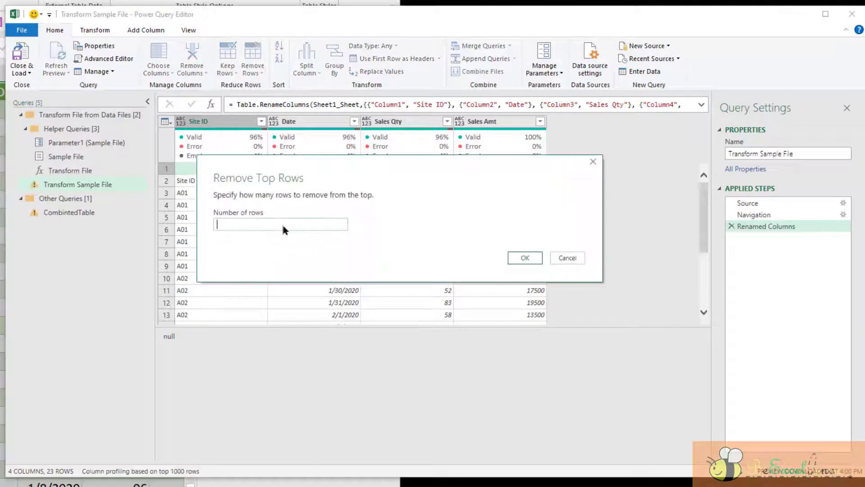
type("2")
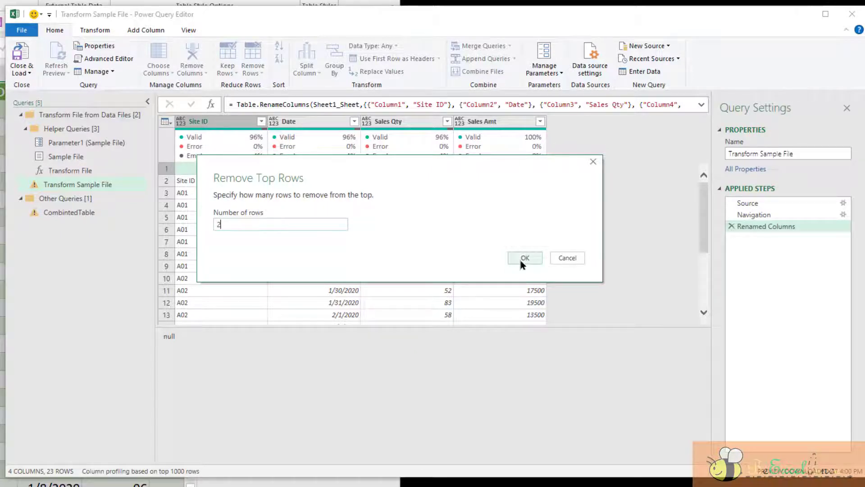
left_click_drag(384, 160, 418, 149)
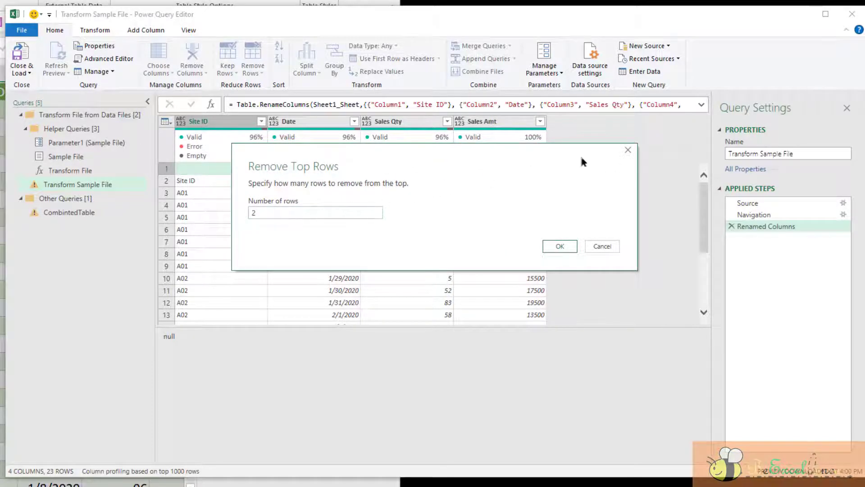
Preview Sales_Wk01.xlsx in the Data Files folder, examine its first two rows, then cancel the removal of top rows in the query
key("alt+Tab")
left_click_drag(786, 104, 731, 58)
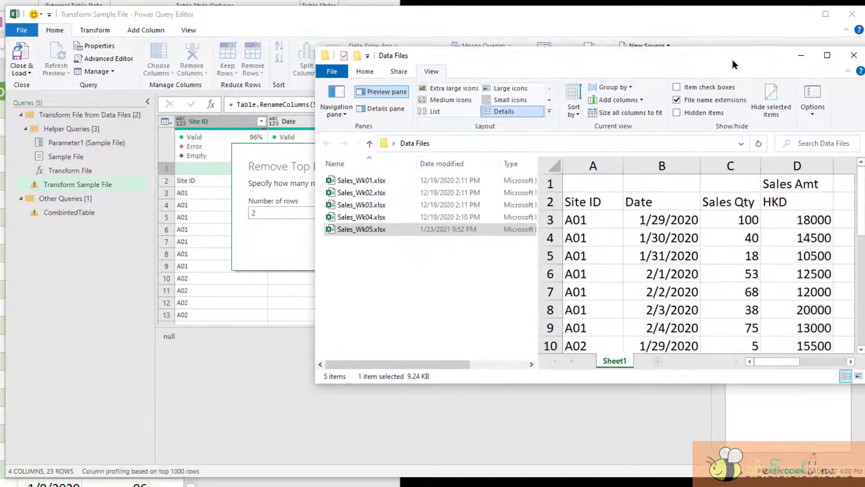
left_click(380, 181)
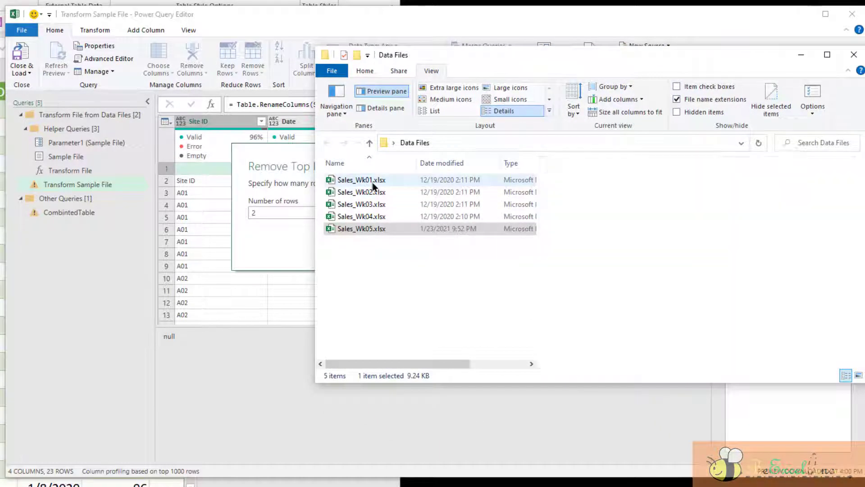
left_click_drag(581, 183, 817, 195)
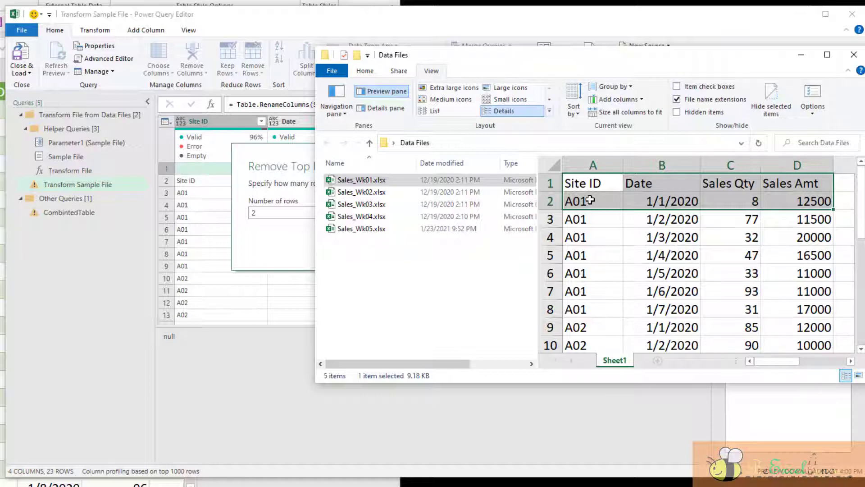
left_click(614, 230)
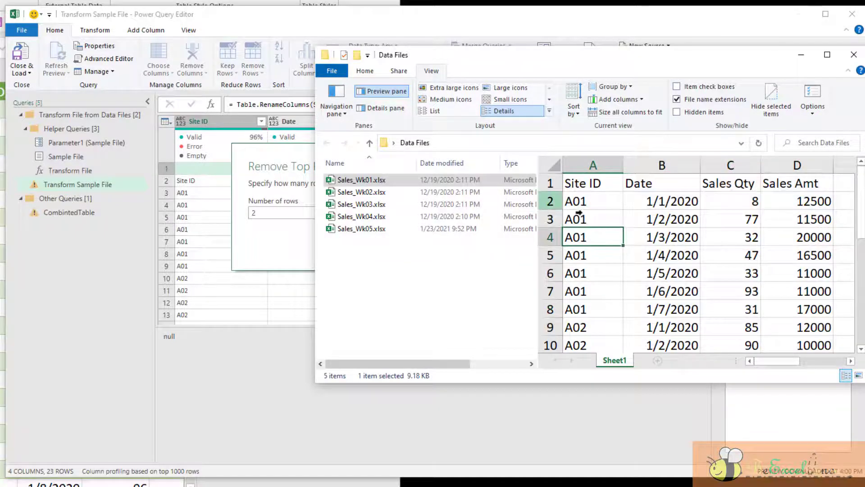
left_click(550, 200)
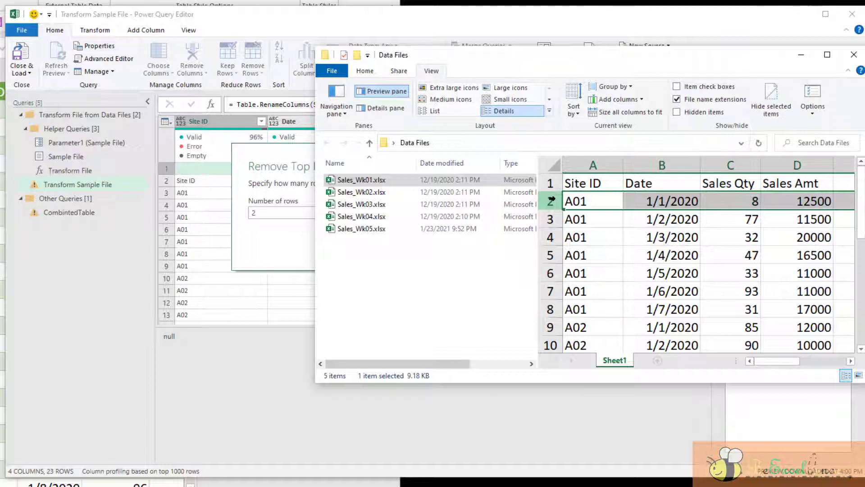
left_click(310, 241)
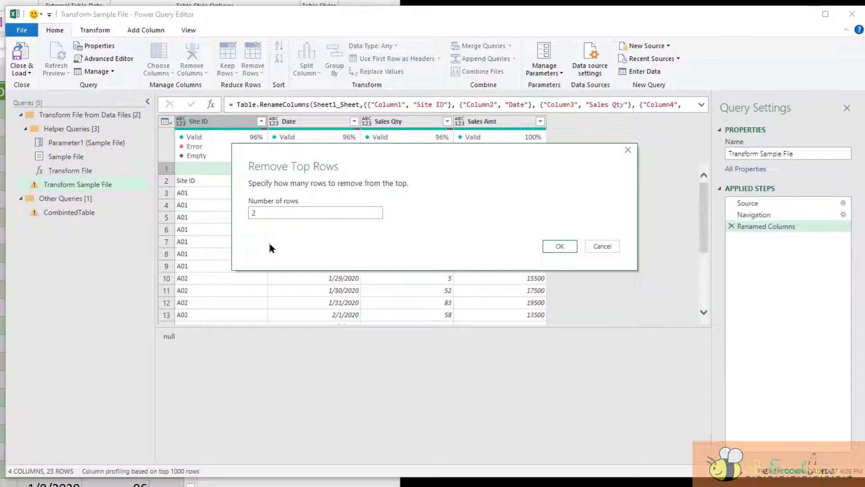
left_click(602, 246)
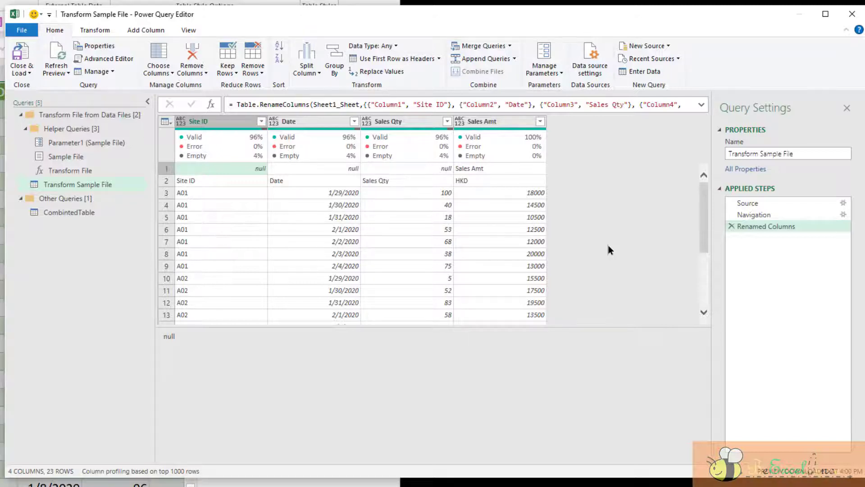
Filter the Site ID column to exclude the (null) and Site ID values
left_click(261, 122)
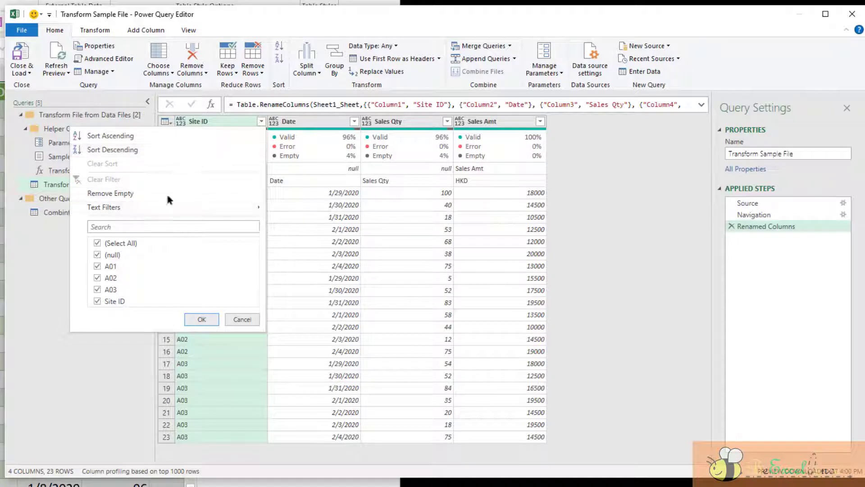
left_click(97, 255)
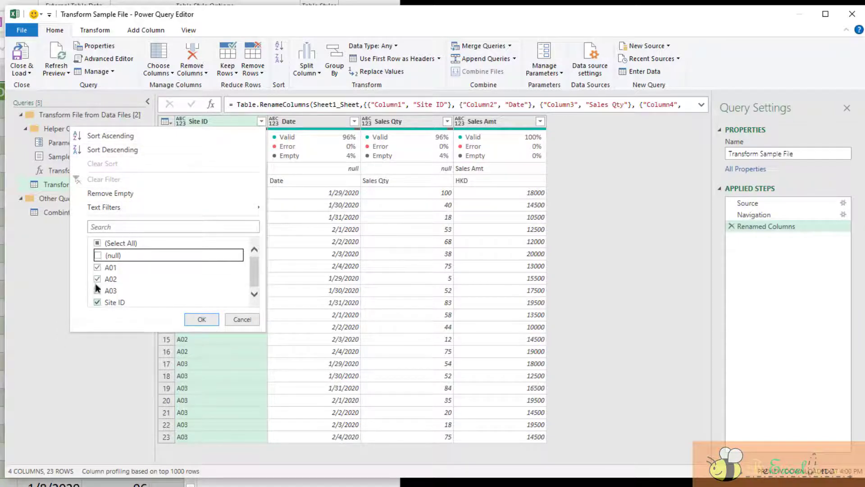
left_click(96, 303)
left_click(202, 319)
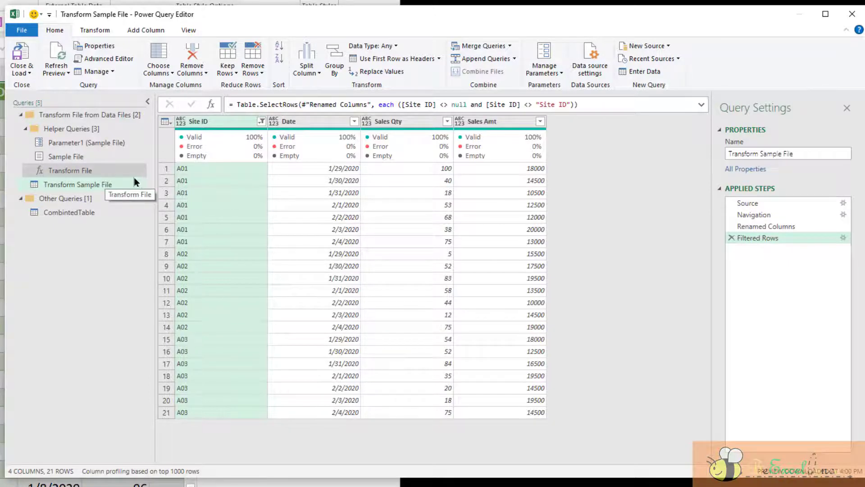
Review the Transform File function, then inspect the Sales_Wk01.xlsx table in the Transform File column at CombintedTable's Invoke Custom Function1 step
left_click(90, 171)
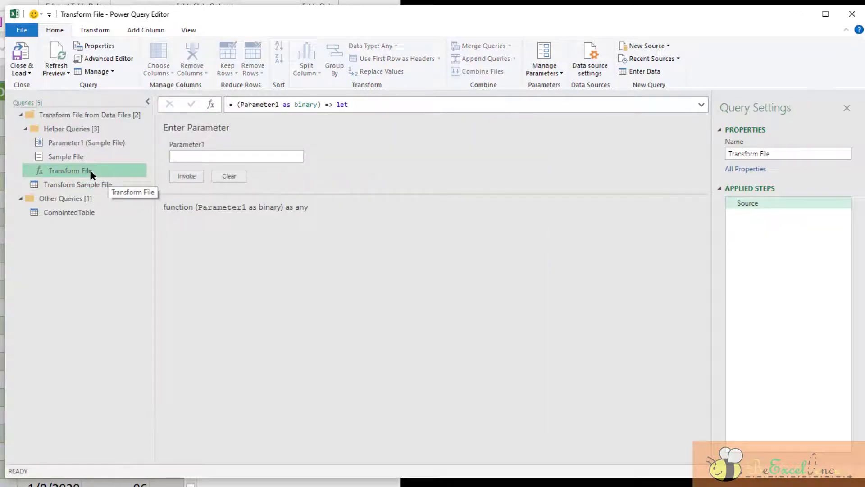
left_click(98, 212)
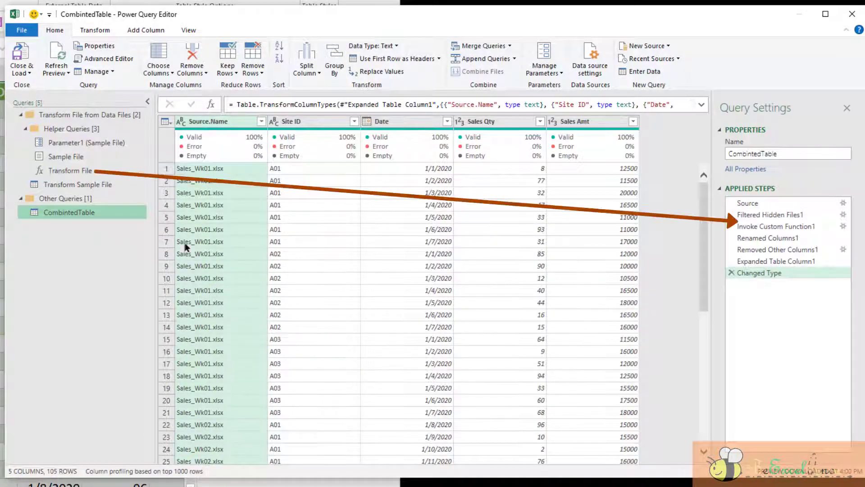
left_click(791, 225)
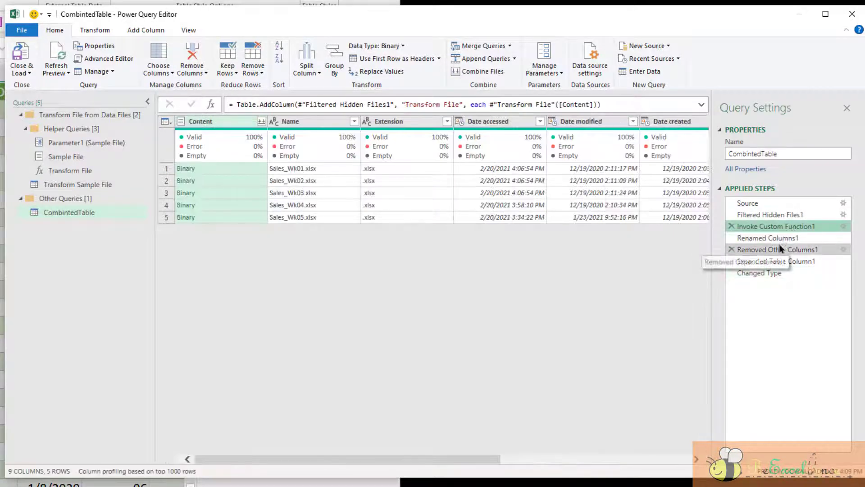
left_click(685, 459)
left_click(686, 459)
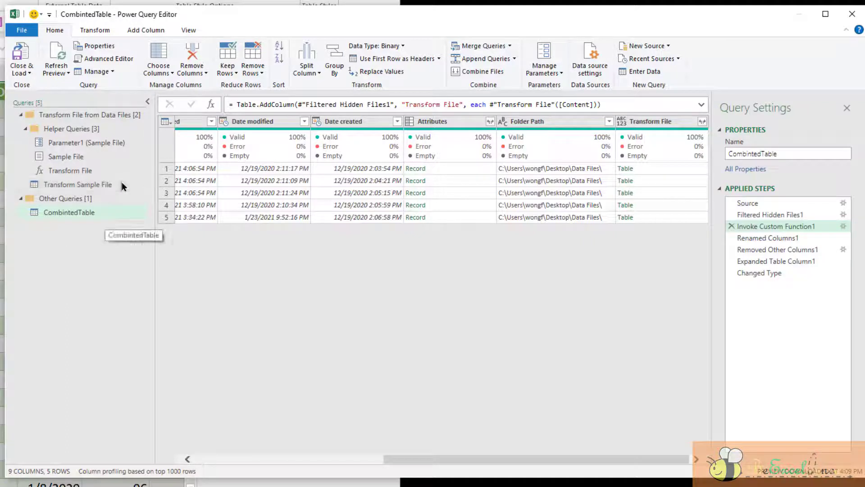
left_click(662, 172)
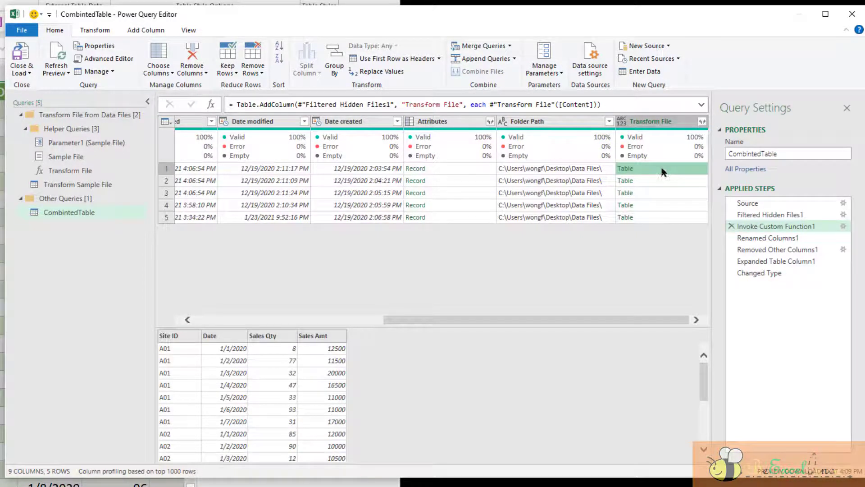
Step through CombintedTable's Renamed Columns1 and Removed Other Columns1 steps and examine the Sales_Wk01.xlsx entry under Source.Name
left_click(804, 239)
left_click(805, 250)
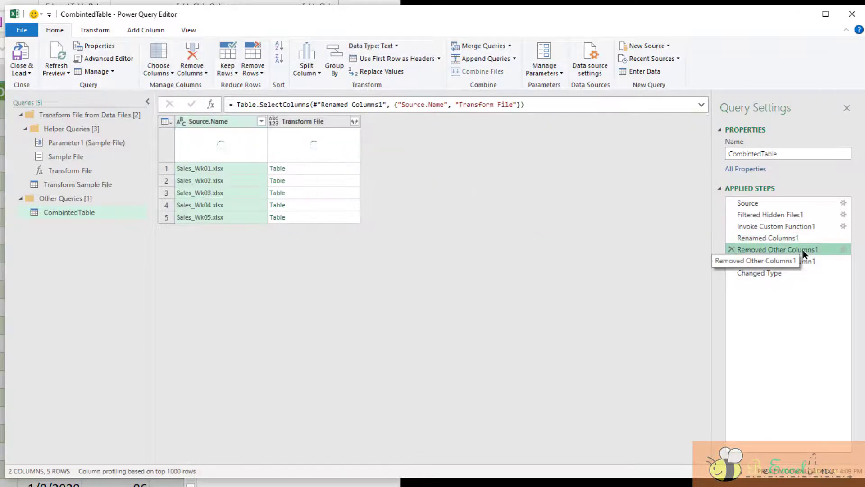
left_click(236, 167)
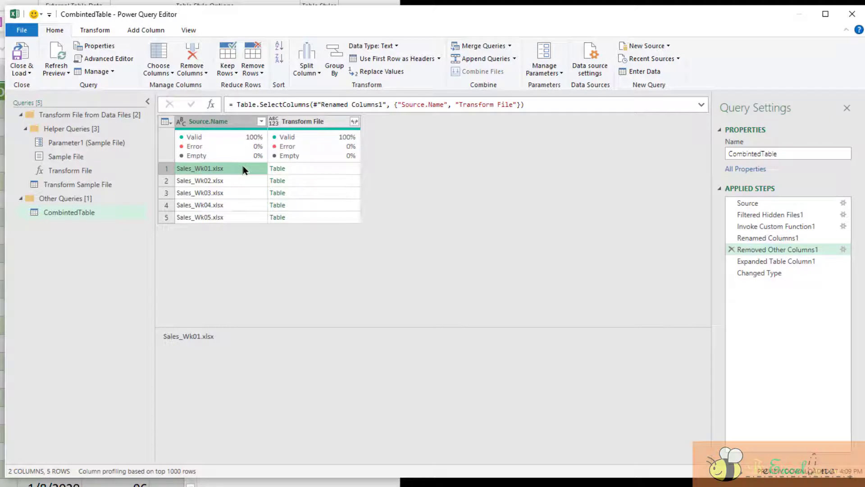
Inspect the nested Transform File tables for Sales_Wk01.xlsx and Sales_Wk05.xlsx at CombintedTable's Removed Other Columns1 step
left_click(322, 169)
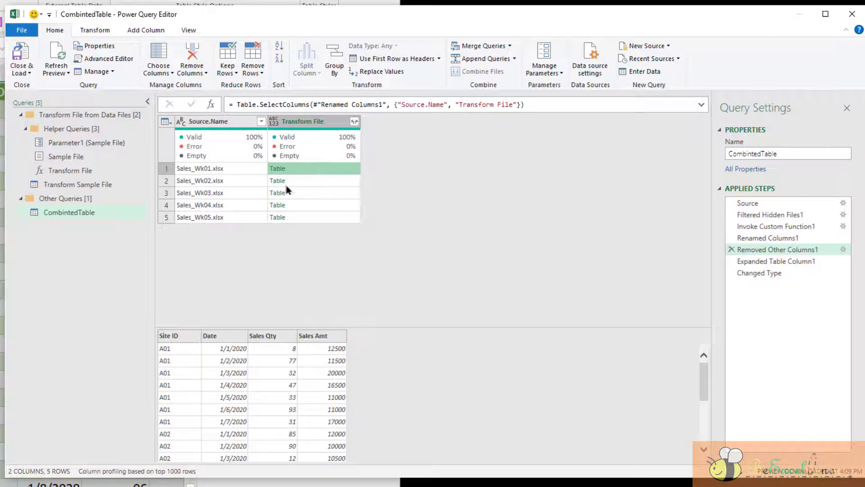
left_click(228, 219)
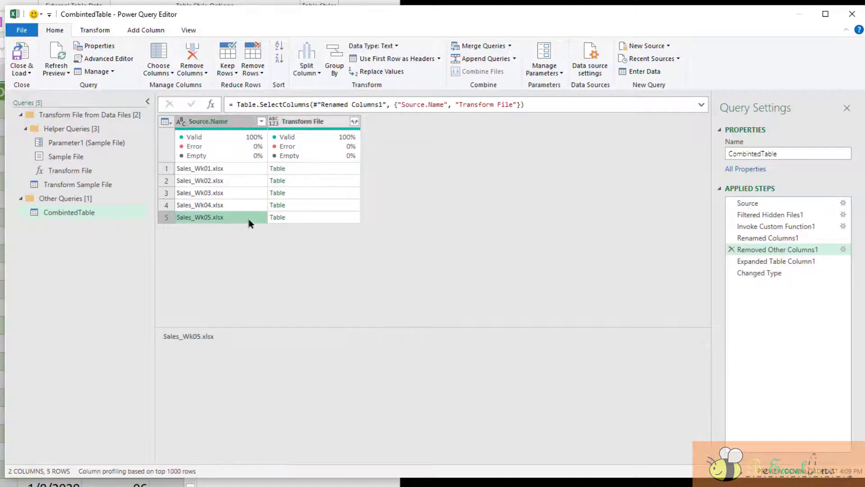
left_click(316, 221)
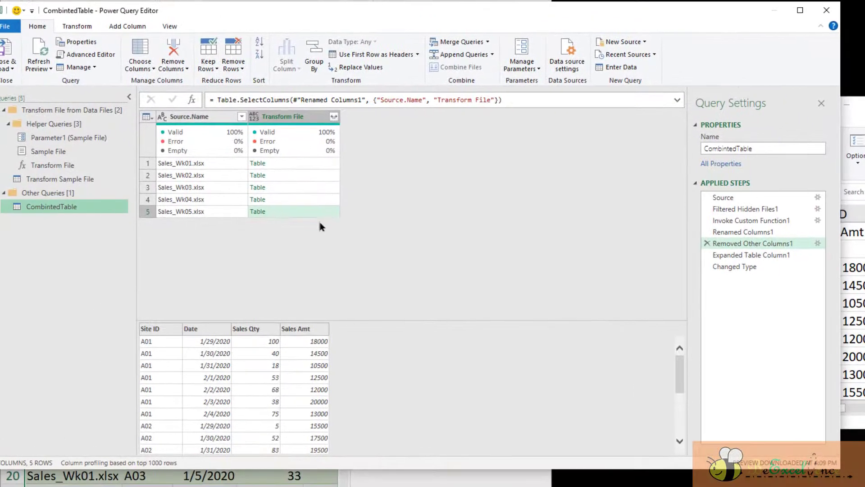
Step through CombintedTable's Expanded Table Column1 and Changed Type steps and examine the combined rows down to the Sales_Wk05.xlsx data
left_click(776, 254)
left_click(777, 266)
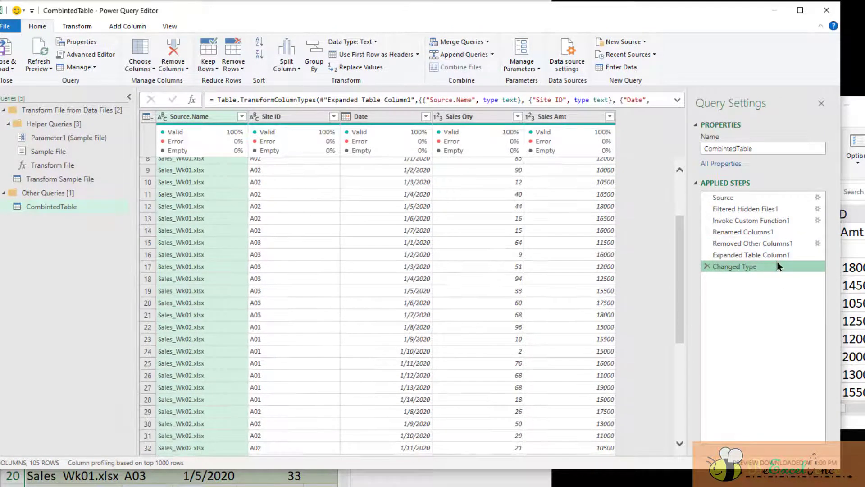
scroll(556, 293, "down", 20)
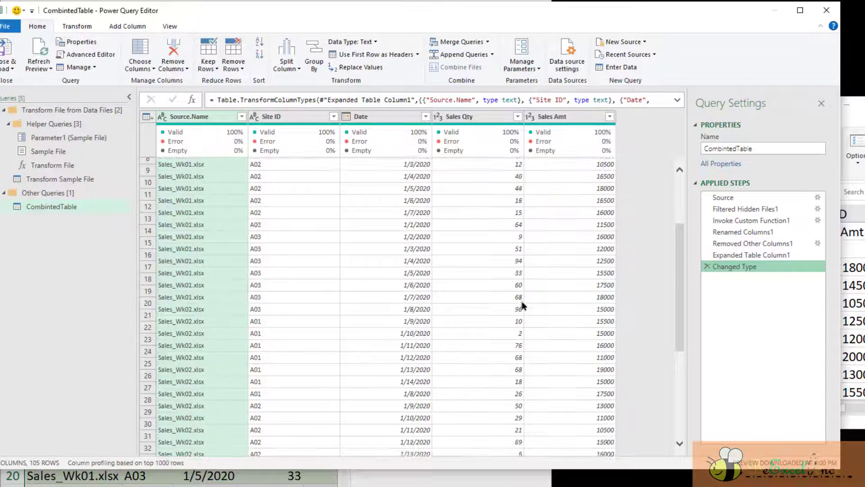
scroll(192, 356, "down", 2)
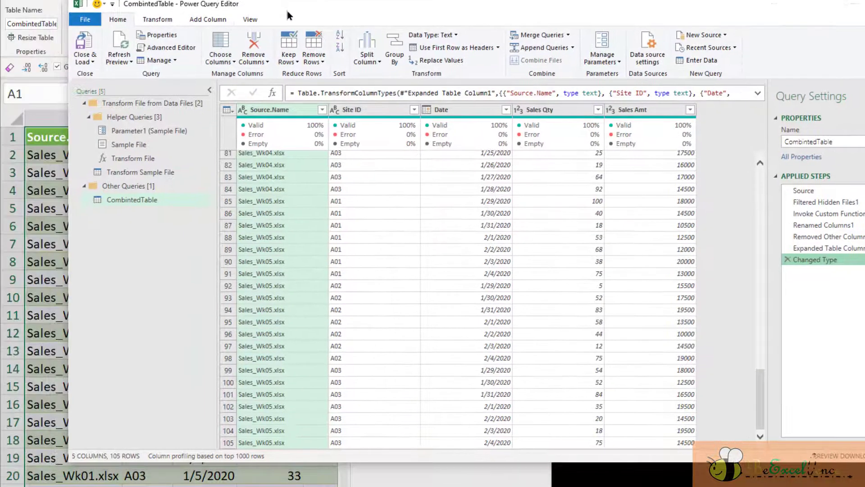
Close the query editor, load CombintedTable to its worksheet, and refresh the table there
left_click(7, 57)
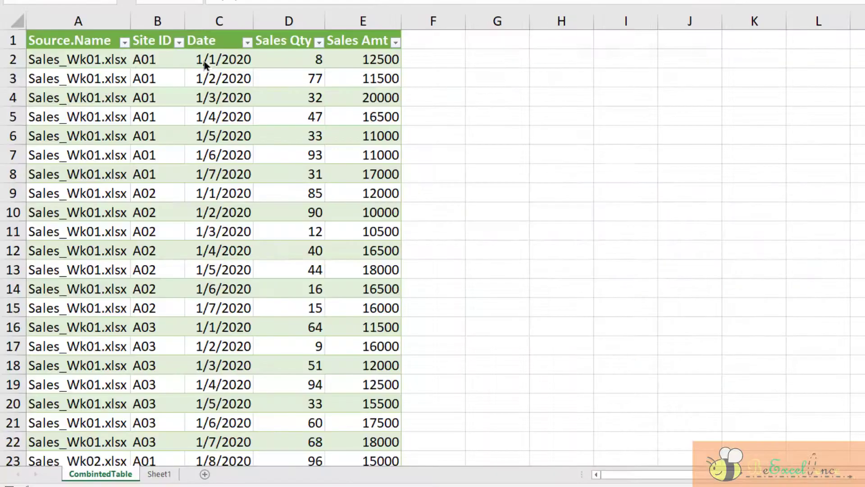
left_click(210, 74)
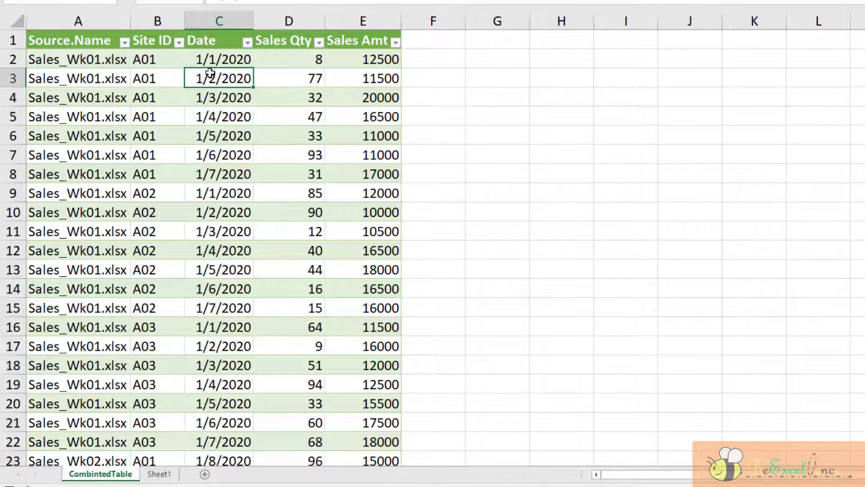
right_click(210, 75)
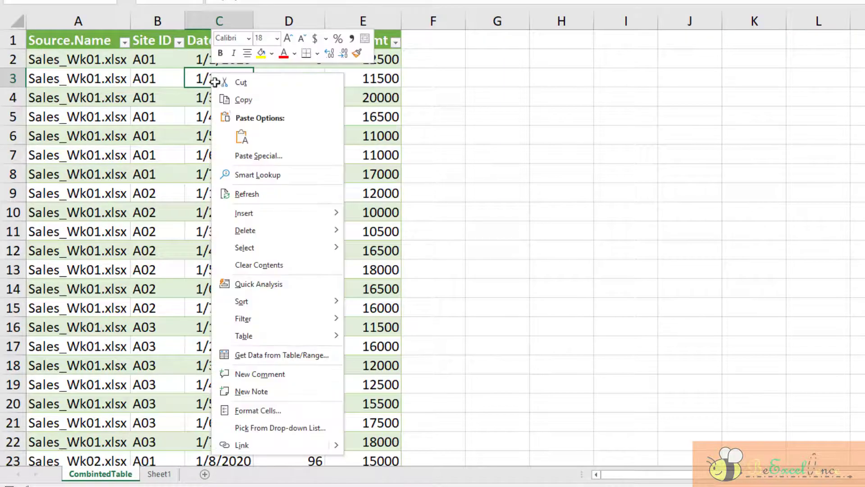
left_click(273, 194)
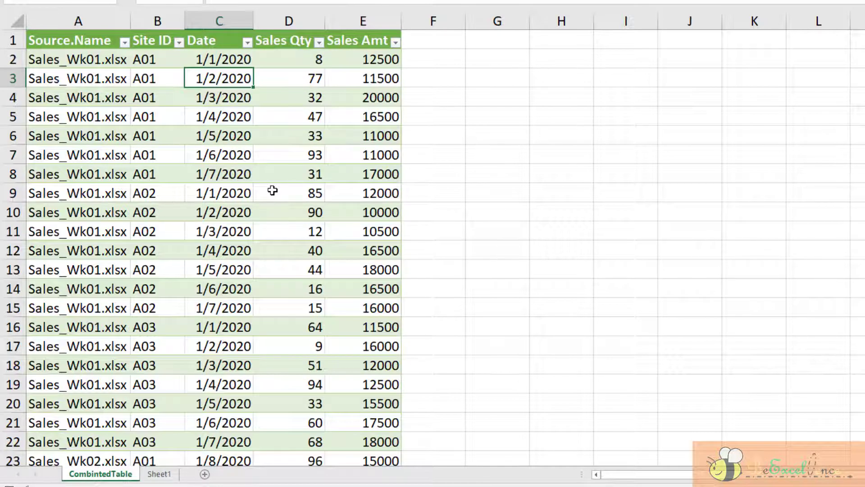
Check the files listed in the Source.Name filter and the January and February days in the Date filter, keeping all values selected
left_click(124, 42)
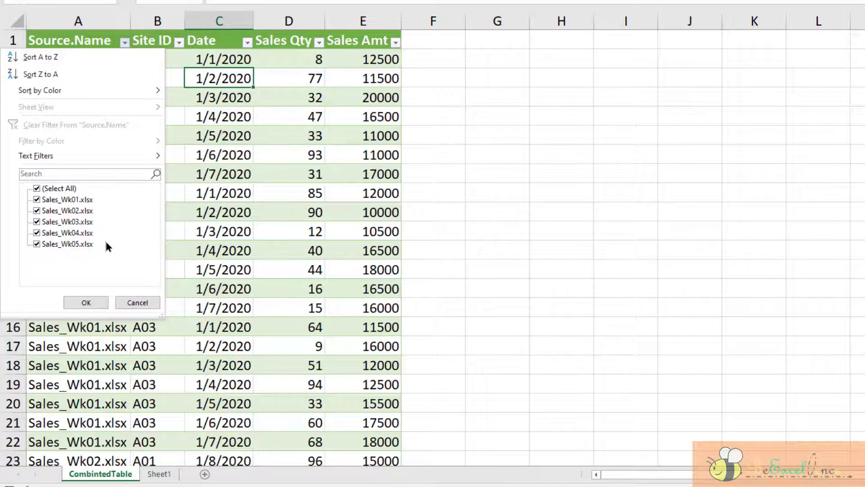
left_click(86, 302)
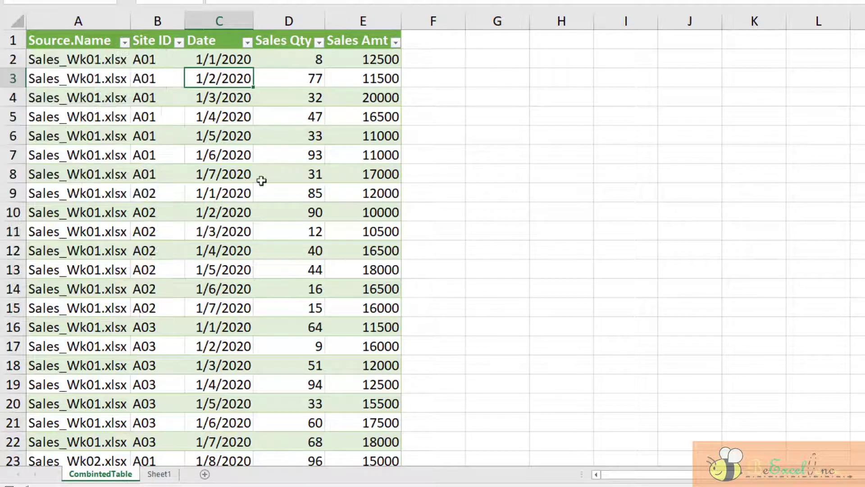
left_click(247, 43)
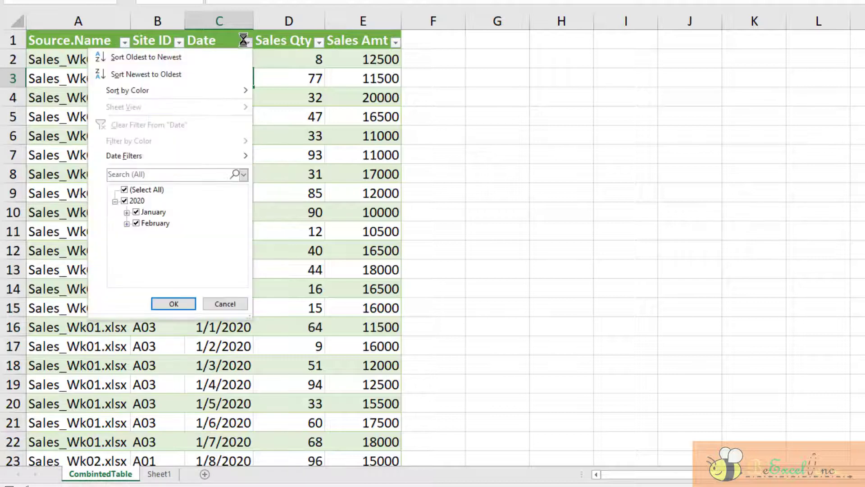
left_click(126, 213)
left_click_drag(242, 211, 242, 266)
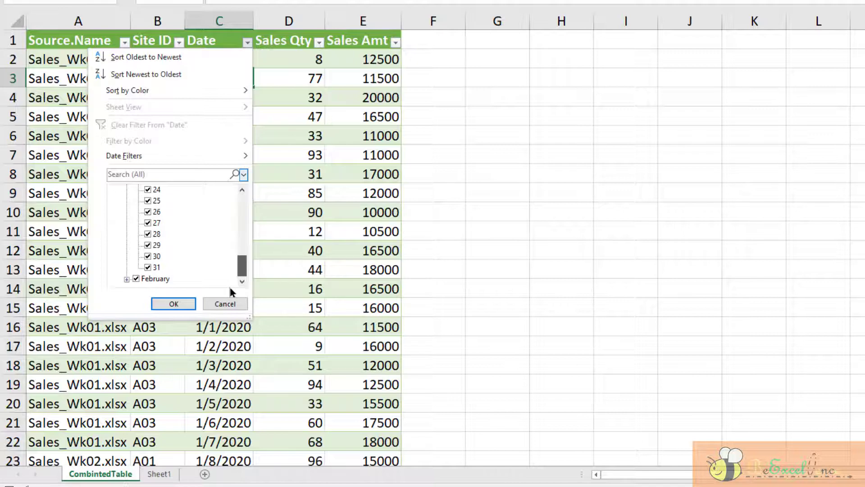
left_click(127, 279)
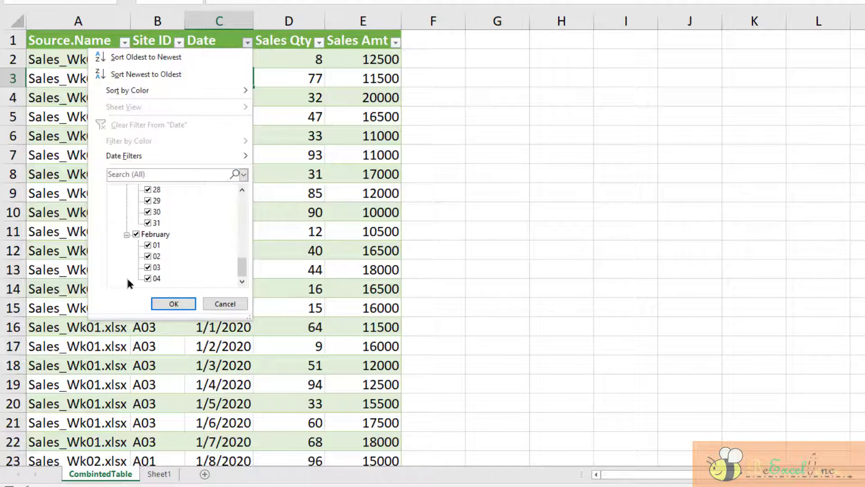
left_click(173, 305)
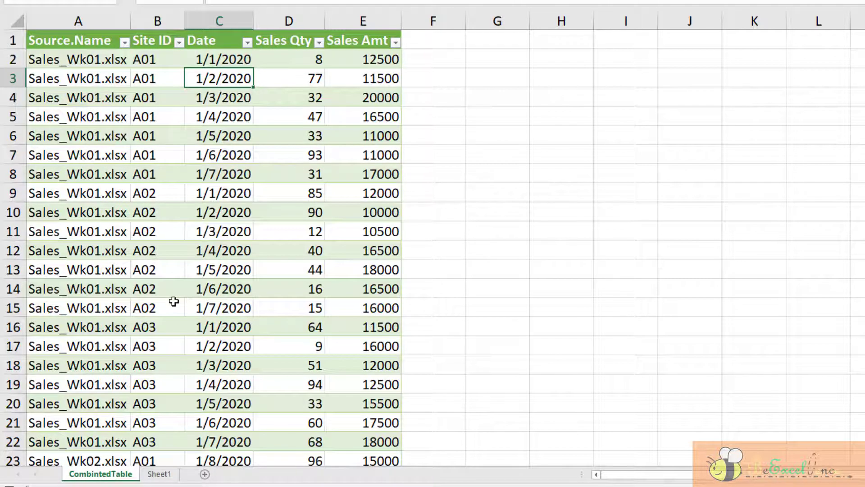